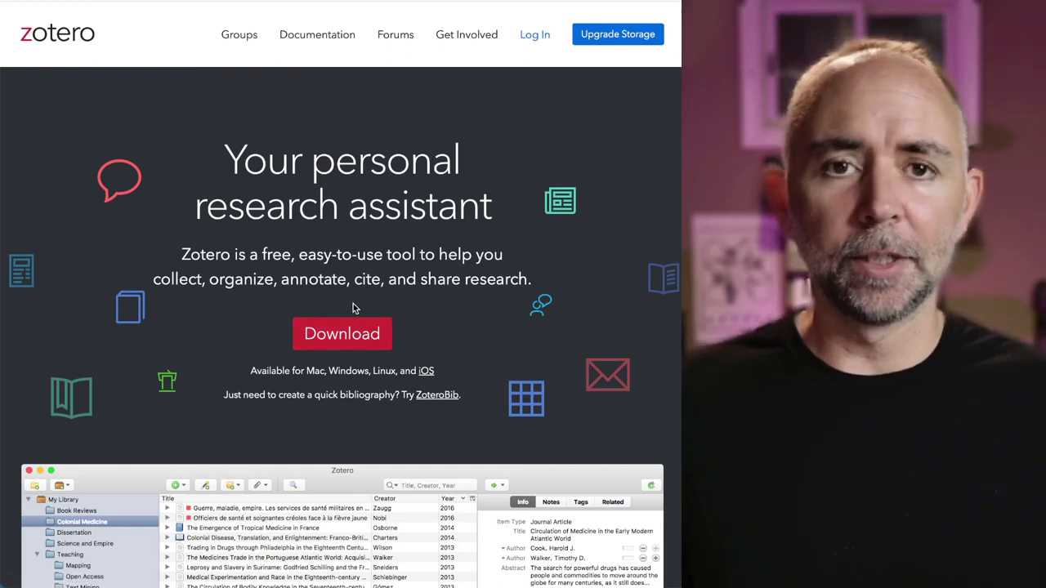
Bring Zotero forward, open Cognitive Control, and expand the Awh 2012 top-down attention article
mouse_move(3, 300)
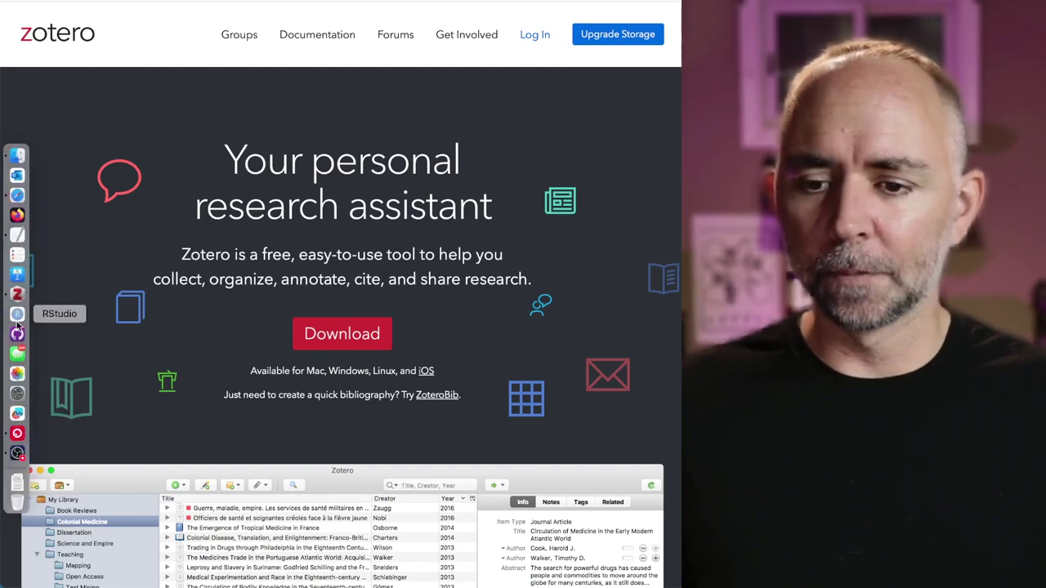
left_click(18, 294)
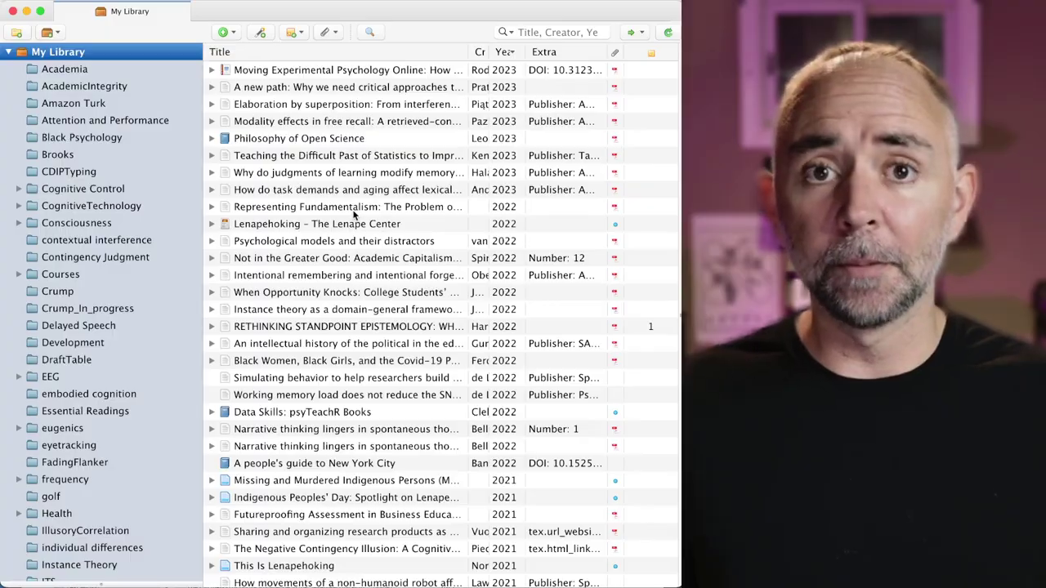
scroll(349, 209, "down", 8)
scroll(347, 209, "down", 20)
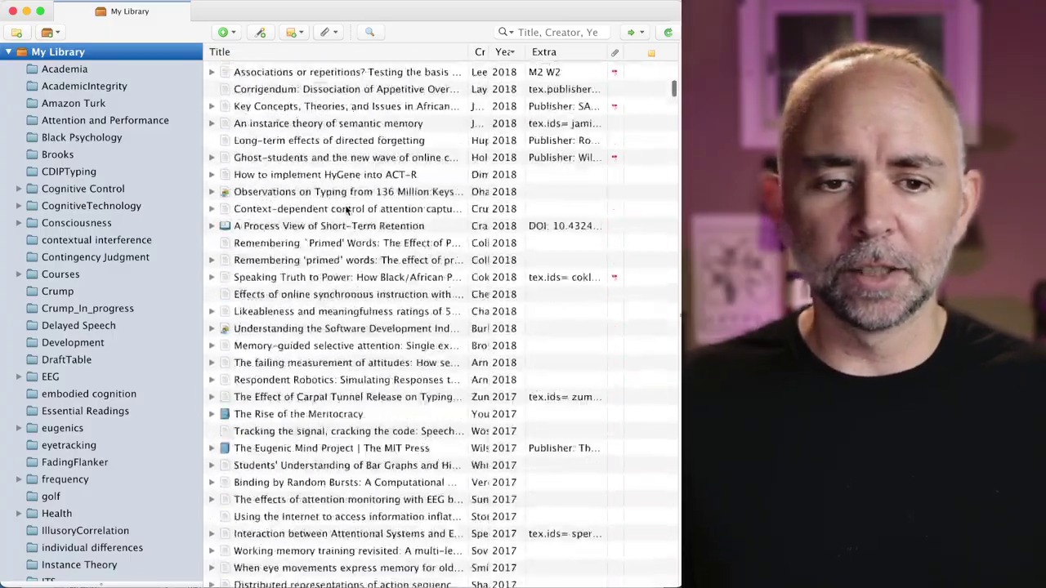
scroll(346, 210, "down", 8)
scroll(351, 204, "up", 20)
scroll(359, 197, "up", 20)
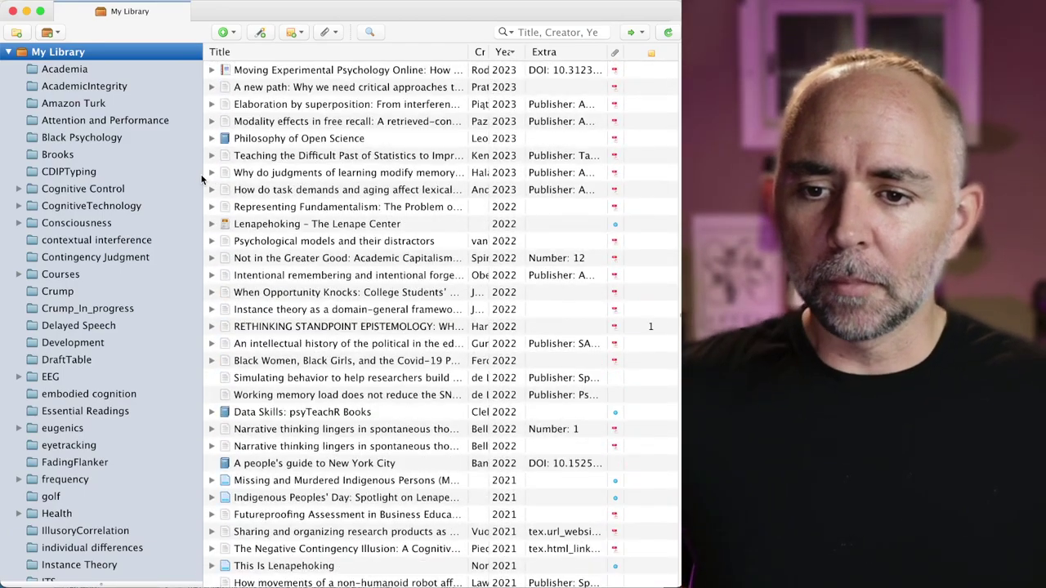
left_click(115, 188)
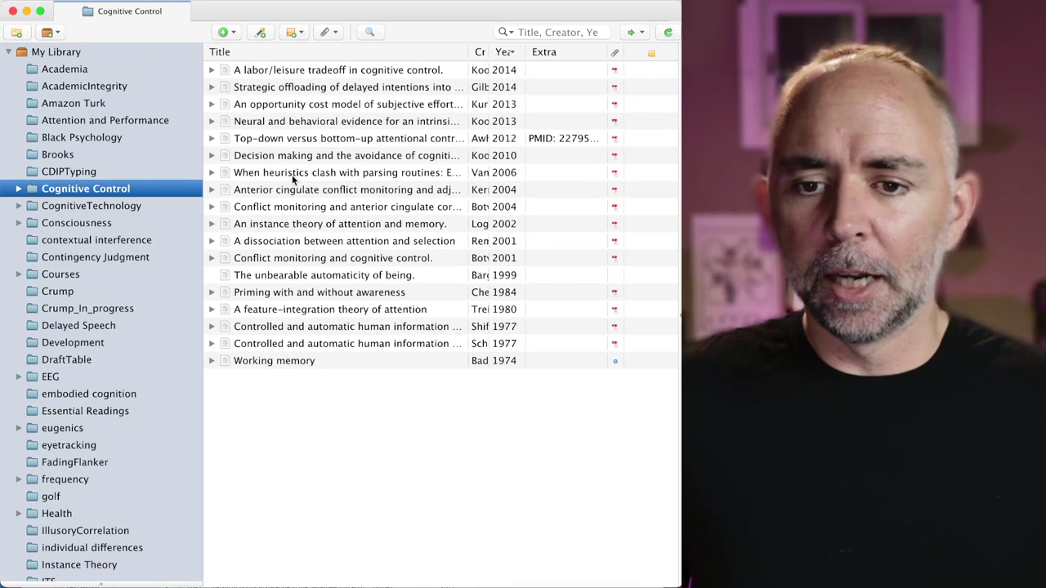
left_click(279, 139)
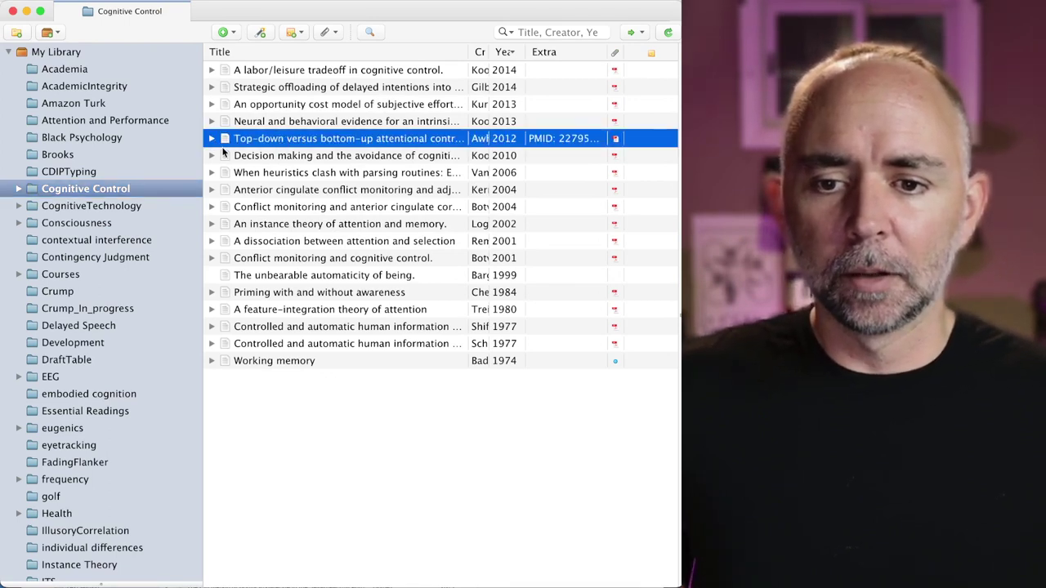
left_click(211, 138)
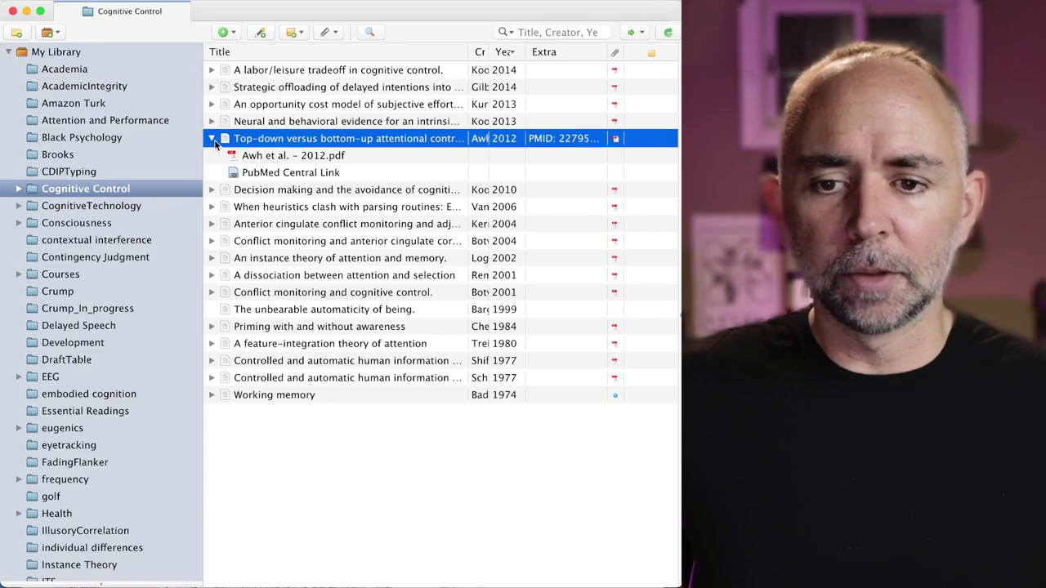
Open Awh et al. - 2012.pdf in a reader tab, then return and collapse the article
double_click(291, 156)
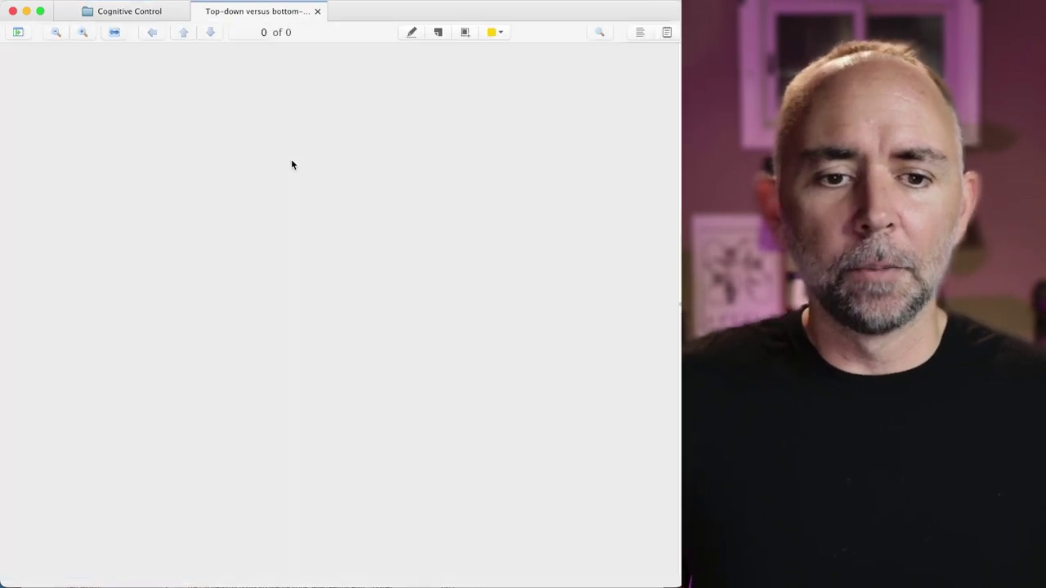
scroll(476, 221, "down", 10)
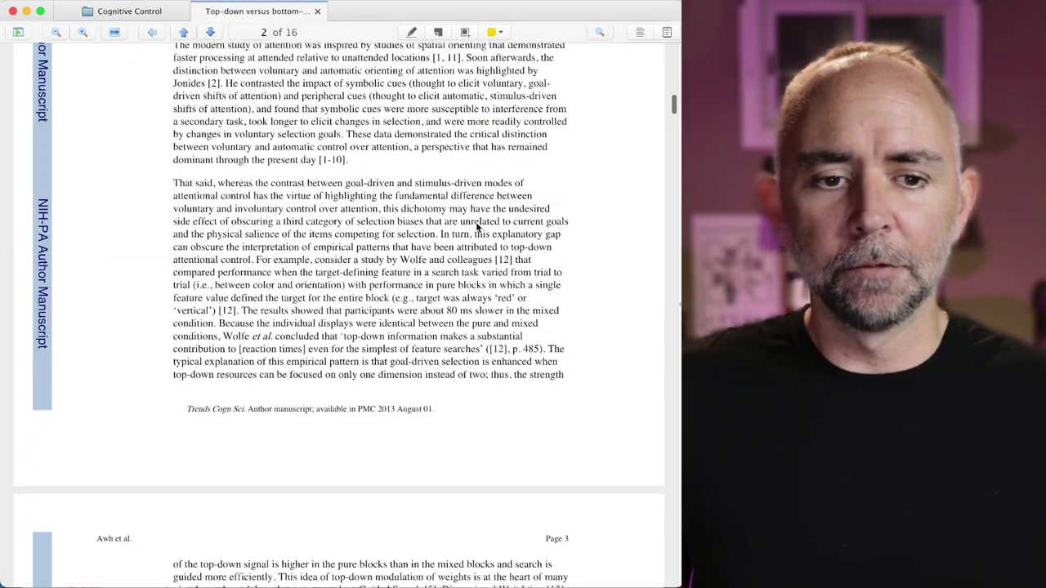
scroll(478, 223, "up", 10)
left_click(146, 10)
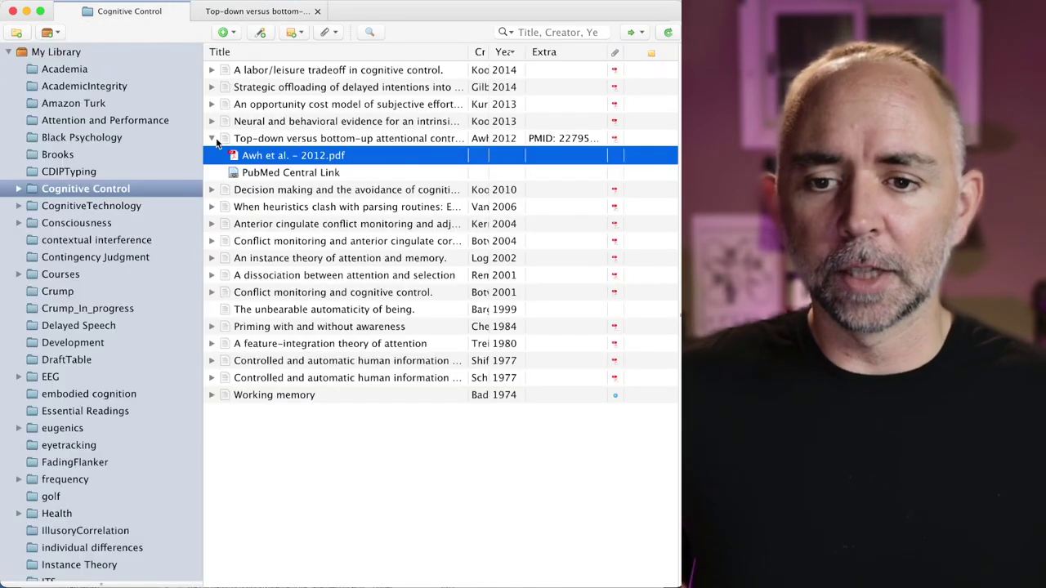
left_click(212, 139)
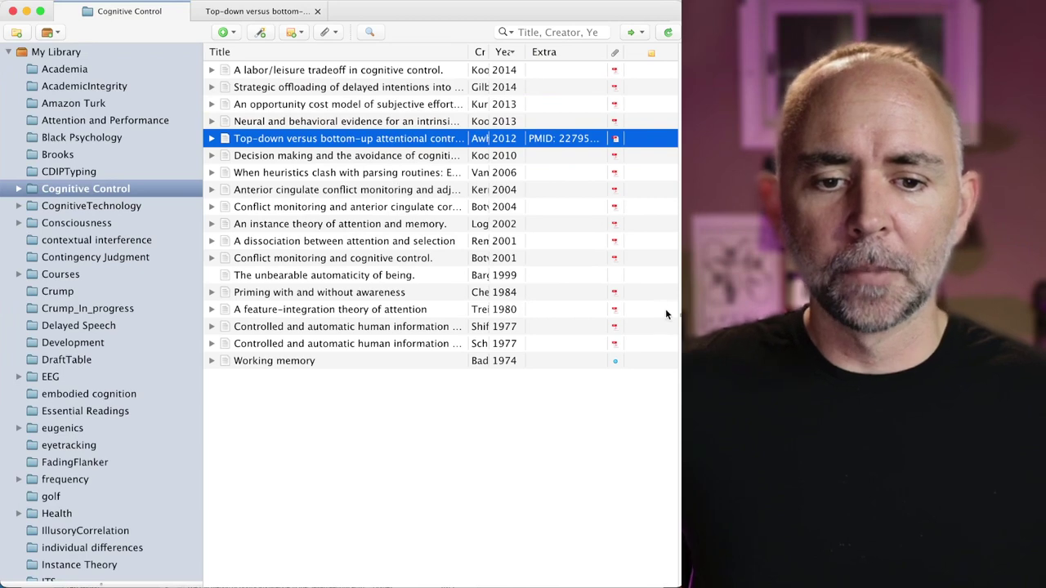
Review the article's title, Theeuwes and Belopolsky authors, and abstract in the item pane, then hide it
left_click_drag(681, 319, 452, 319)
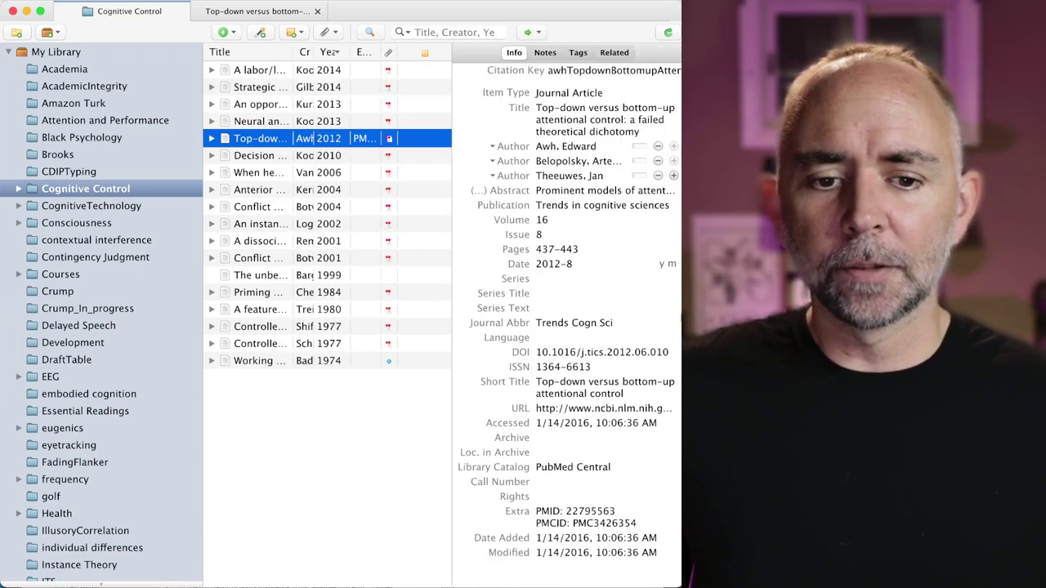
left_click(580, 114)
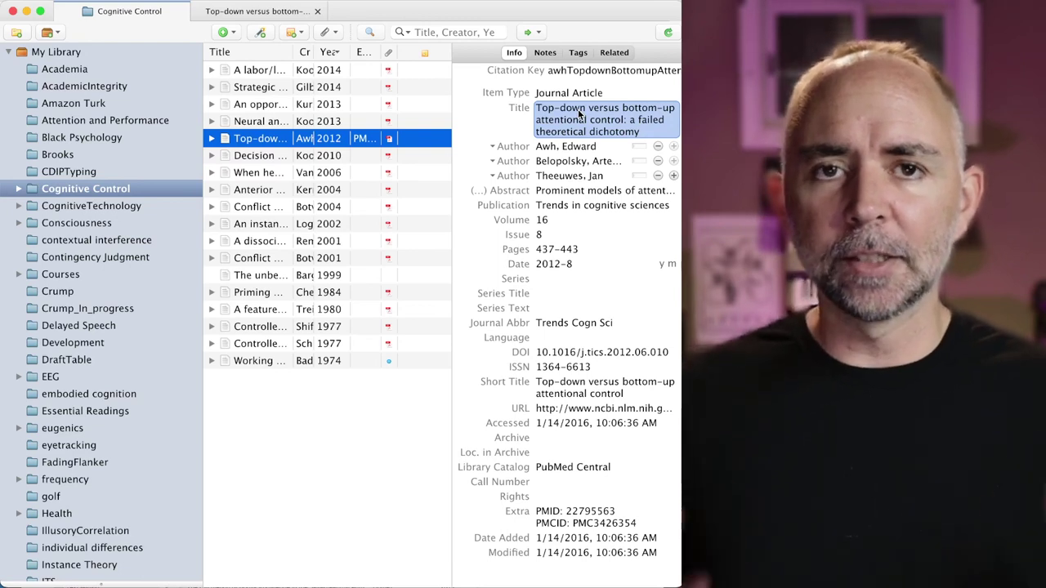
left_click(554, 175)
left_click(556, 161)
left_click(561, 190)
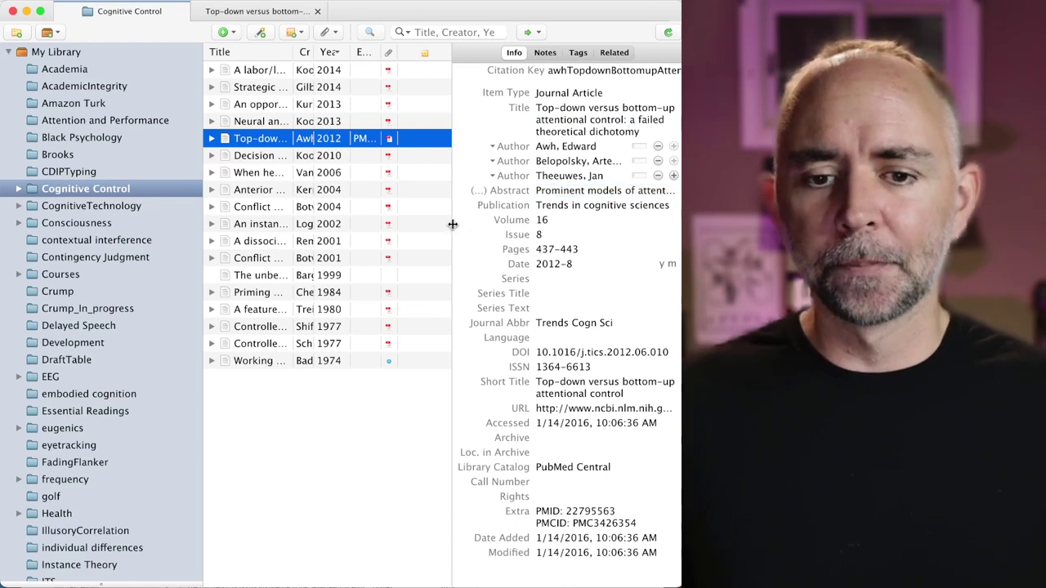
left_click_drag(453, 226, 512, 224)
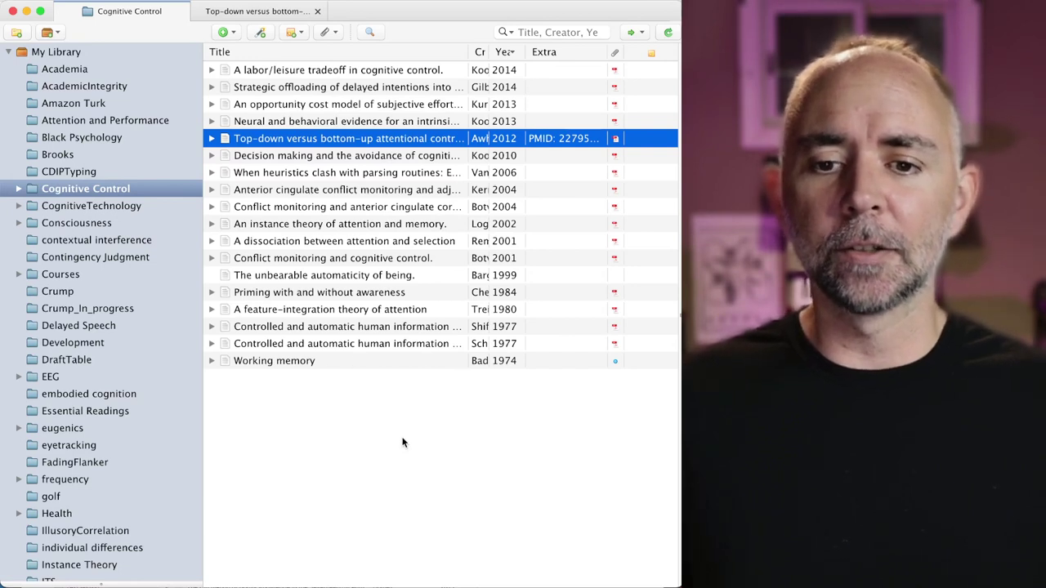
Select all Cognitive Control items and copy them as an APA 7th edition bibliography
left_click(389, 71)
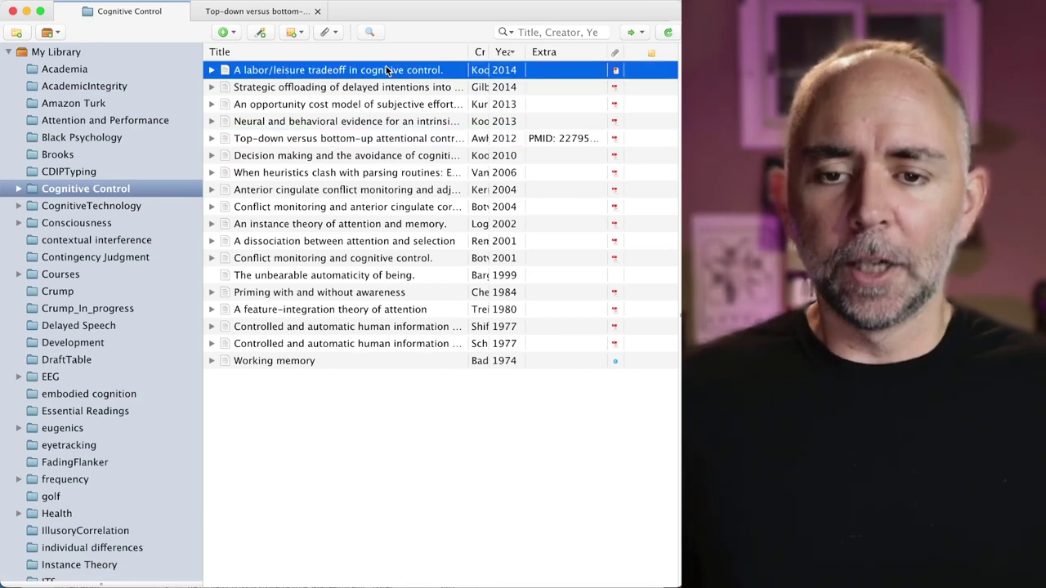
left_click(363, 362, "shift")
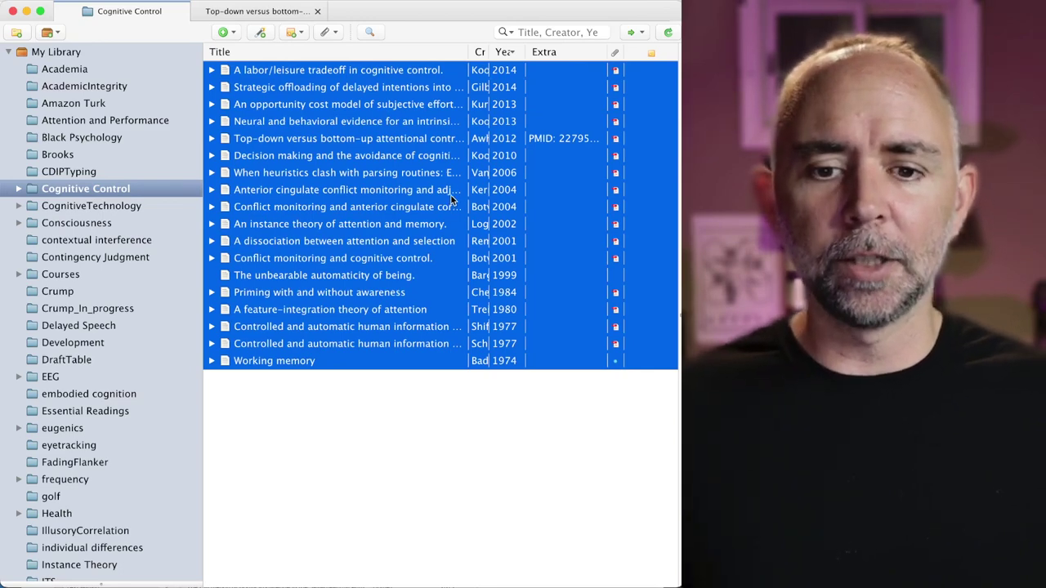
right_click(392, 194)
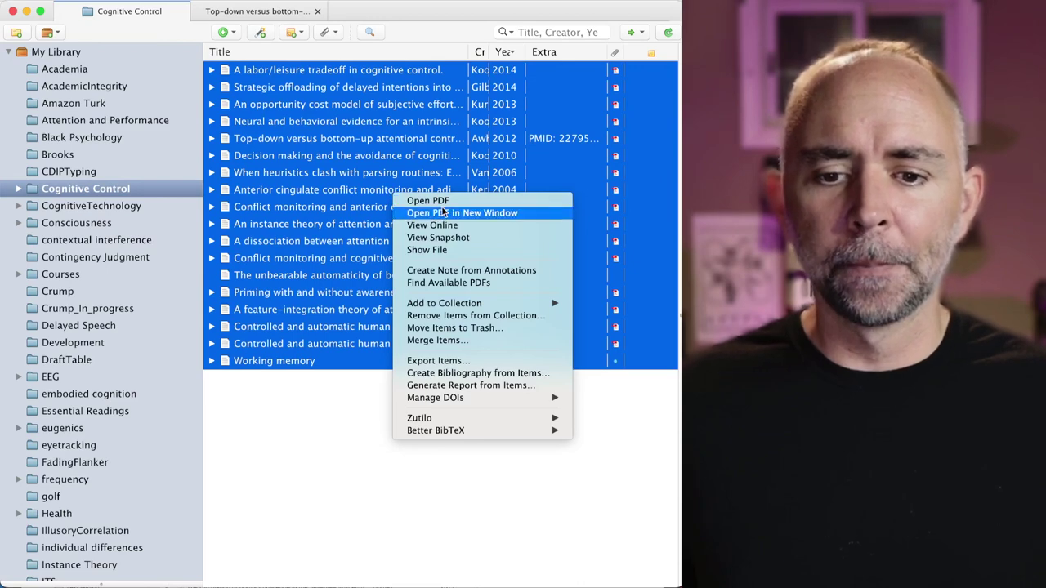
left_click(457, 373)
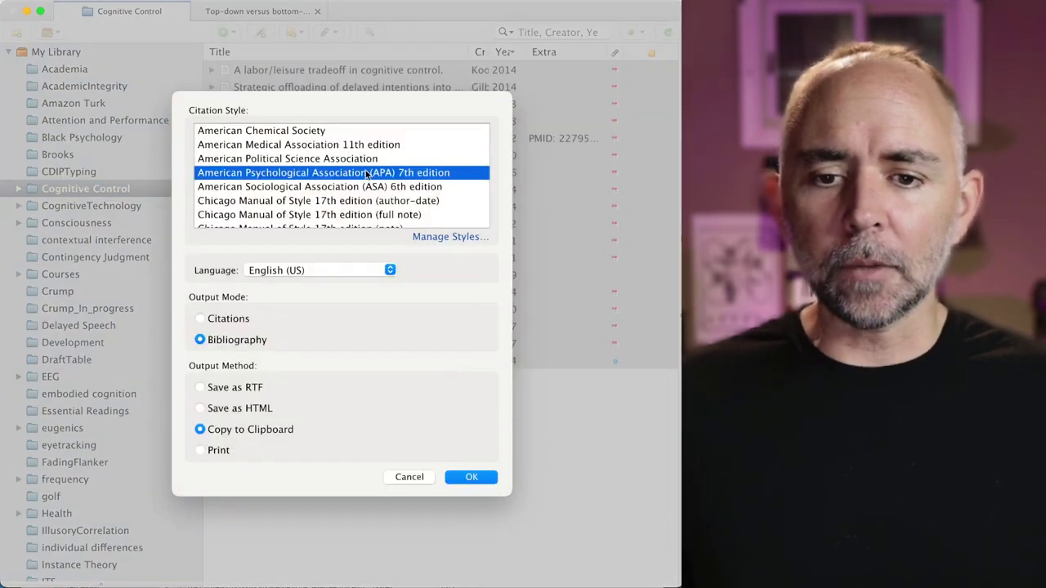
scroll(308, 175, "down", 1)
scroll(311, 176, "up", 1)
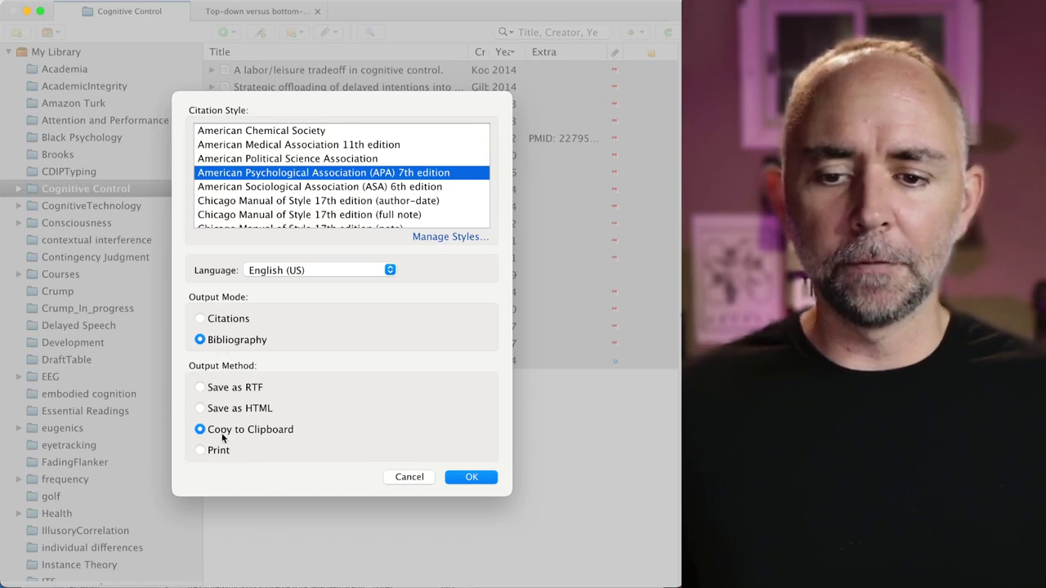
left_click(472, 477)
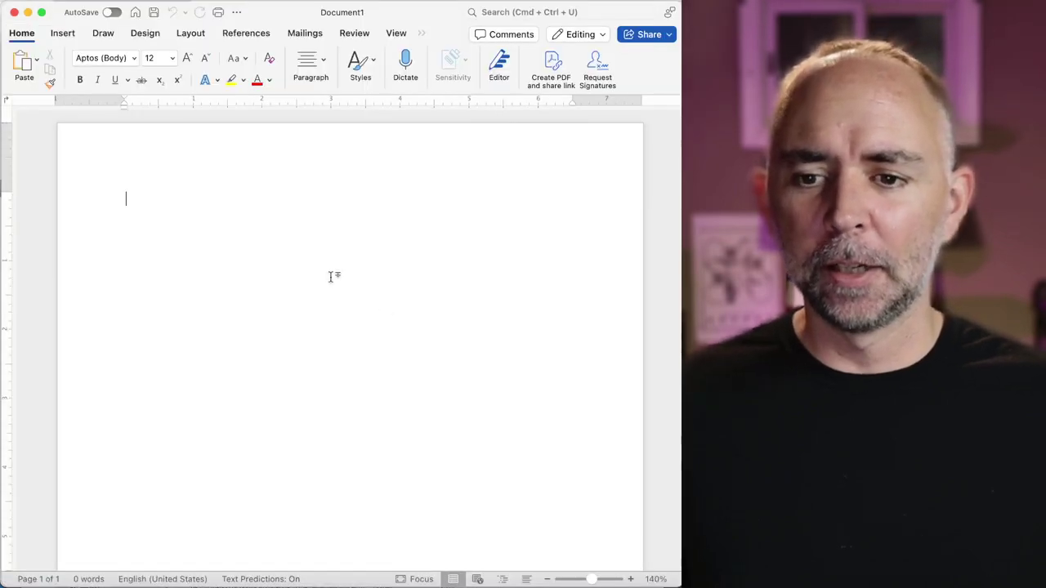
Paste the APA bibliography into Word's Document1 and scroll through the three pages of references
key("super+v")
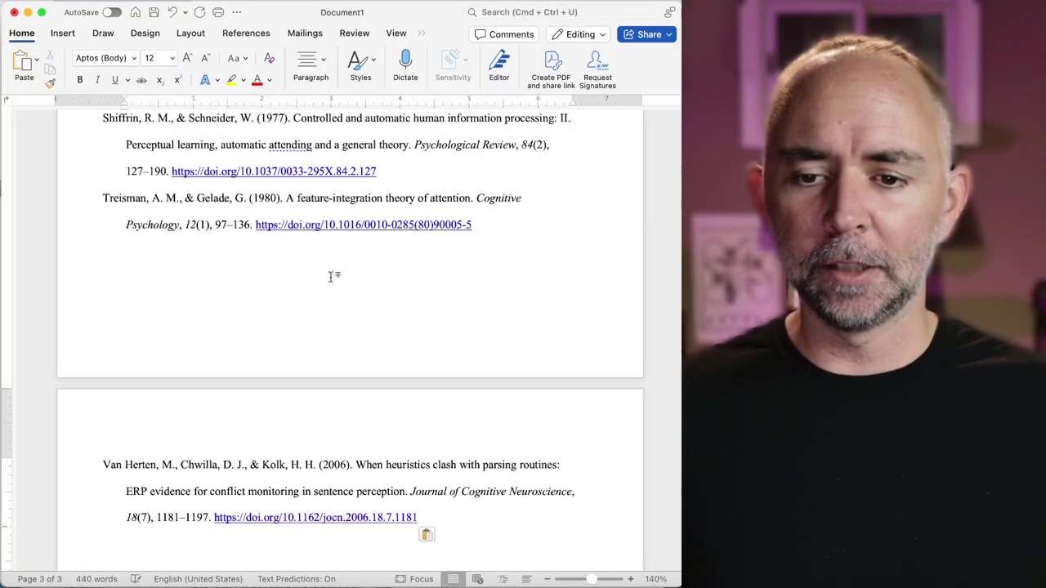
scroll(325, 296, "up", 5)
scroll(321, 301, "up", 10)
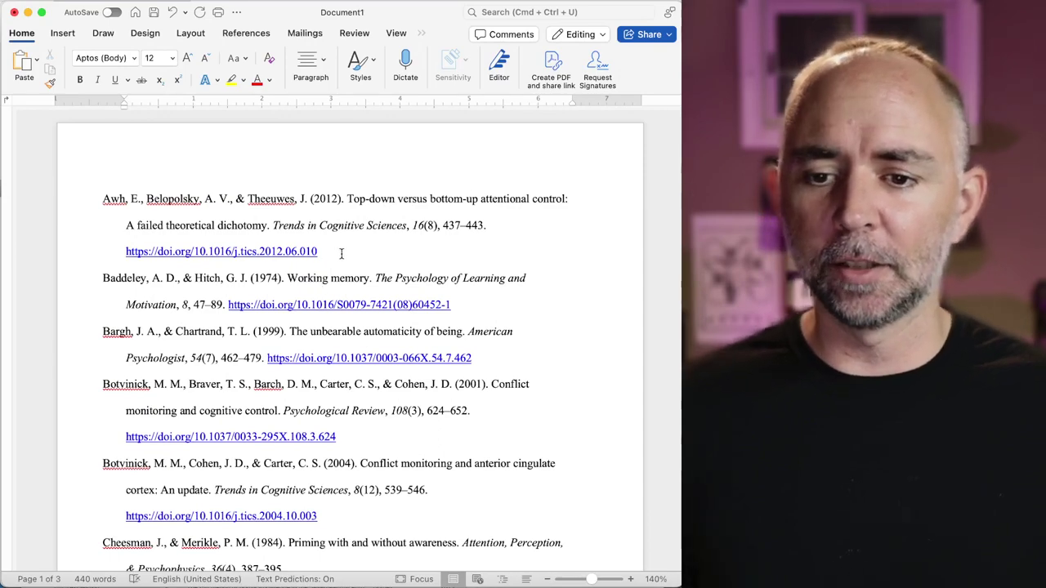
scroll(339, 254, "down", 15)
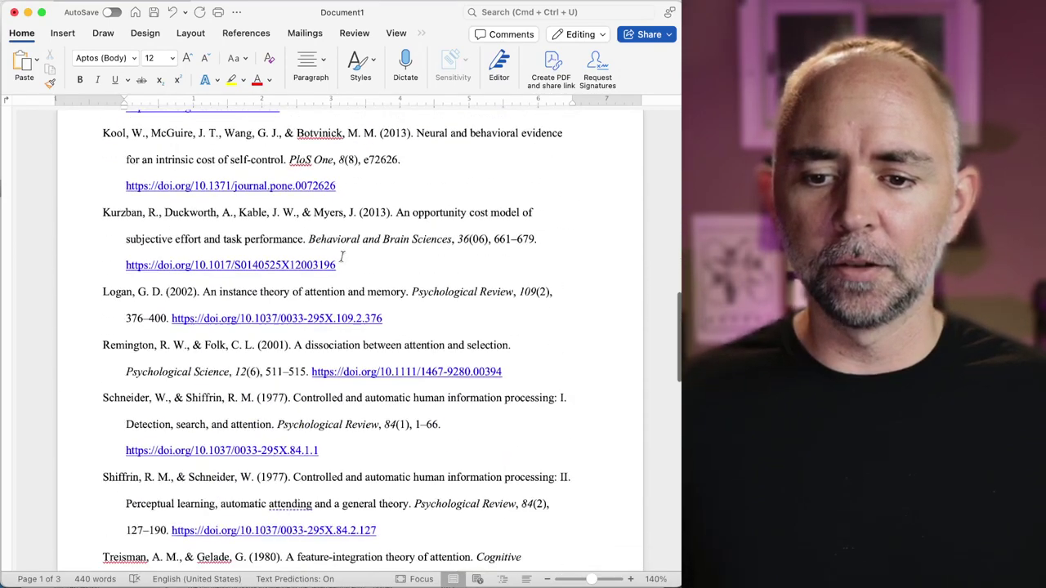
scroll(342, 257, "down", 6)
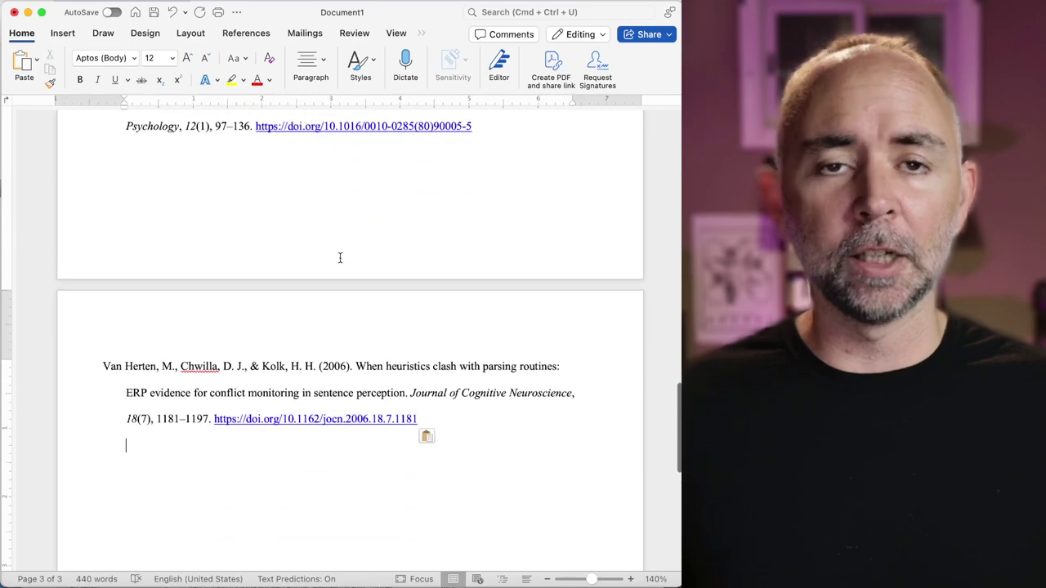
scroll(339, 258, "up", 5)
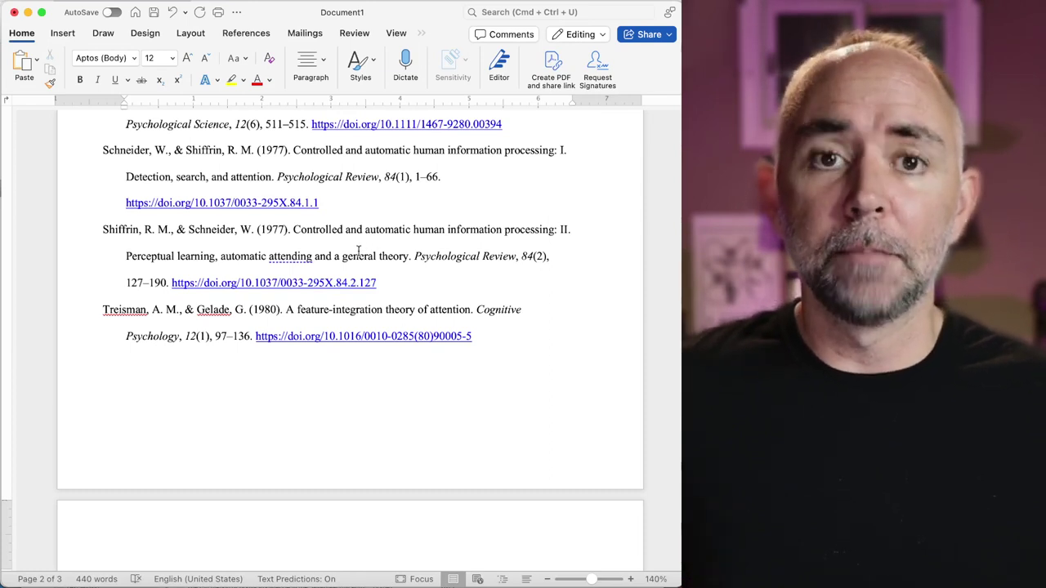
scroll(360, 252, "up", 5)
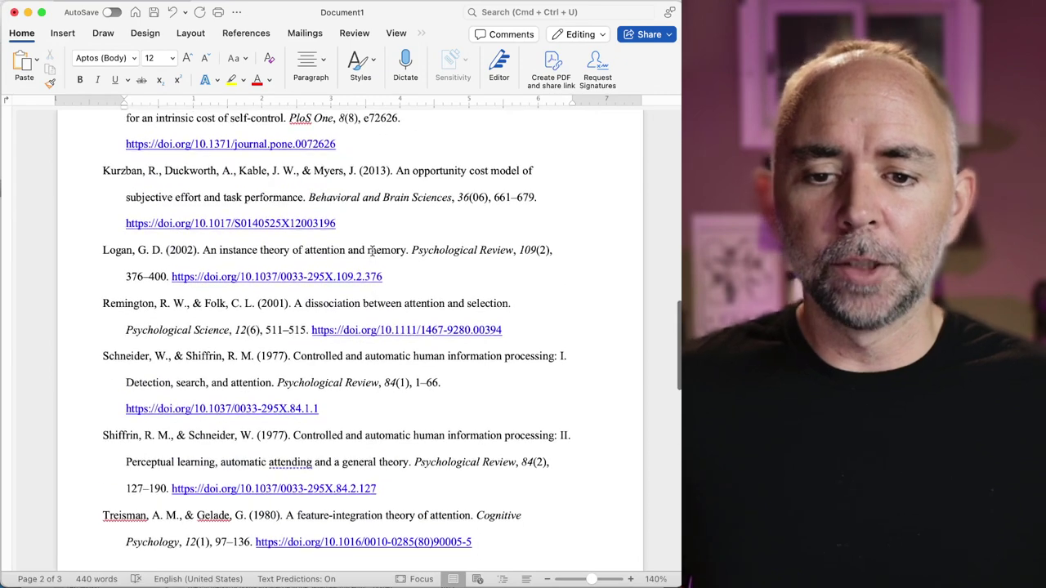
scroll(373, 253, "up", 2)
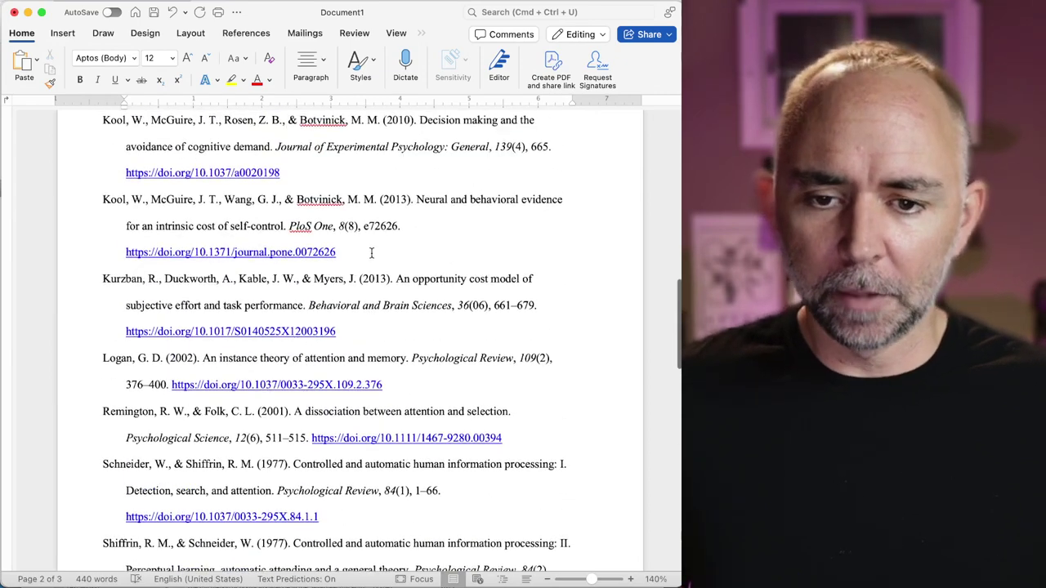
Inspect the Kool 2010 reference in Word, noting it lists only page 665
scroll(371, 253, "up", 3)
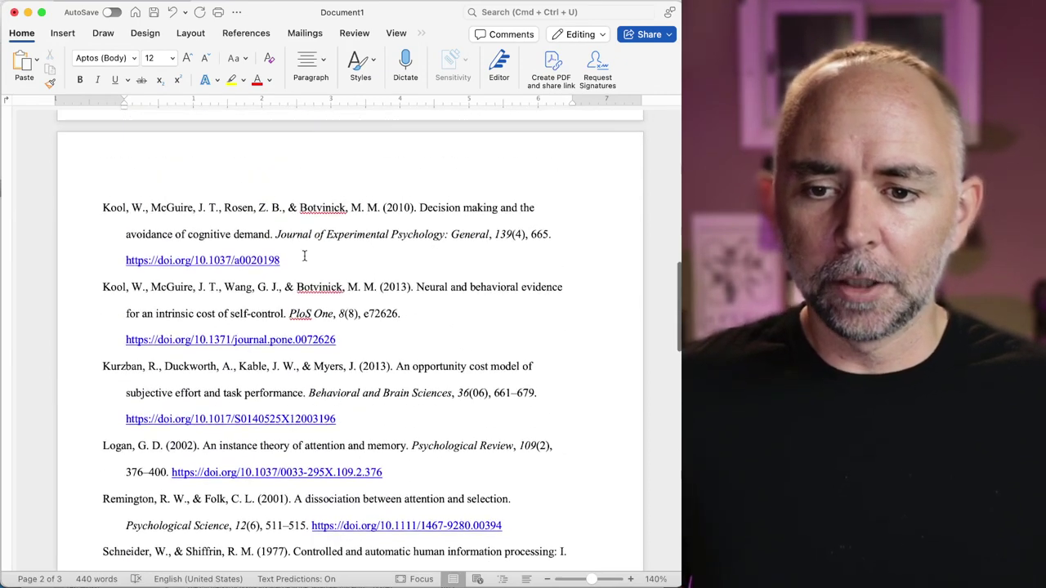
left_click_drag(301, 259, 103, 209)
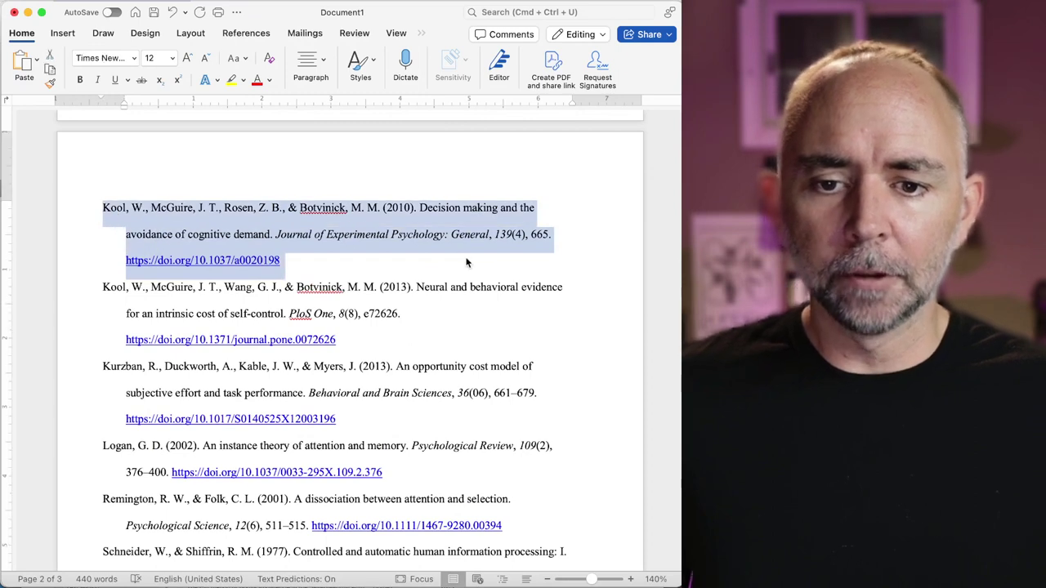
left_click(413, 246)
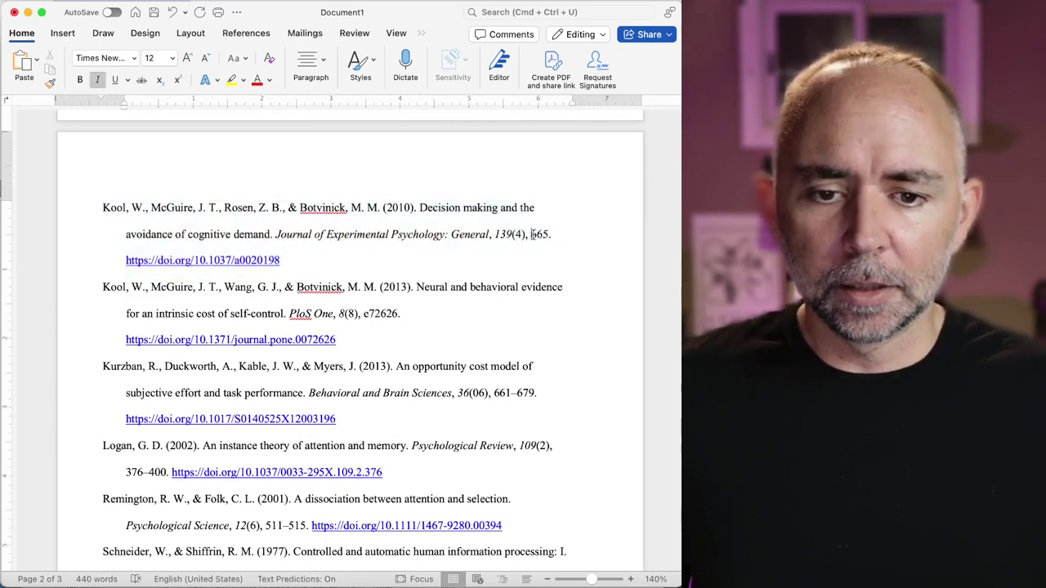
left_click_drag(531, 236, 549, 235)
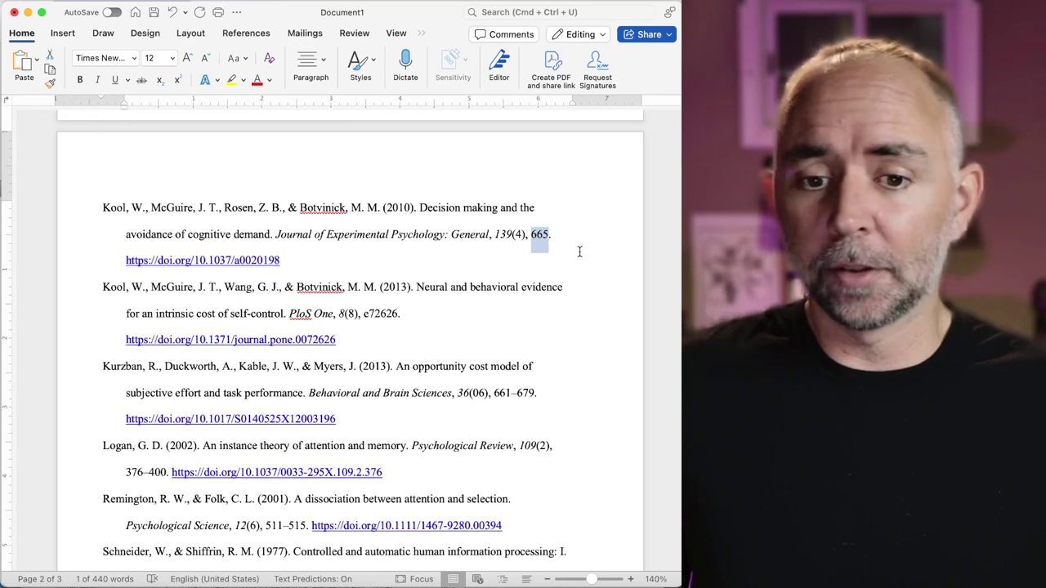
left_click_drag(371, 251, 110, 217)
left_click(336, 246)
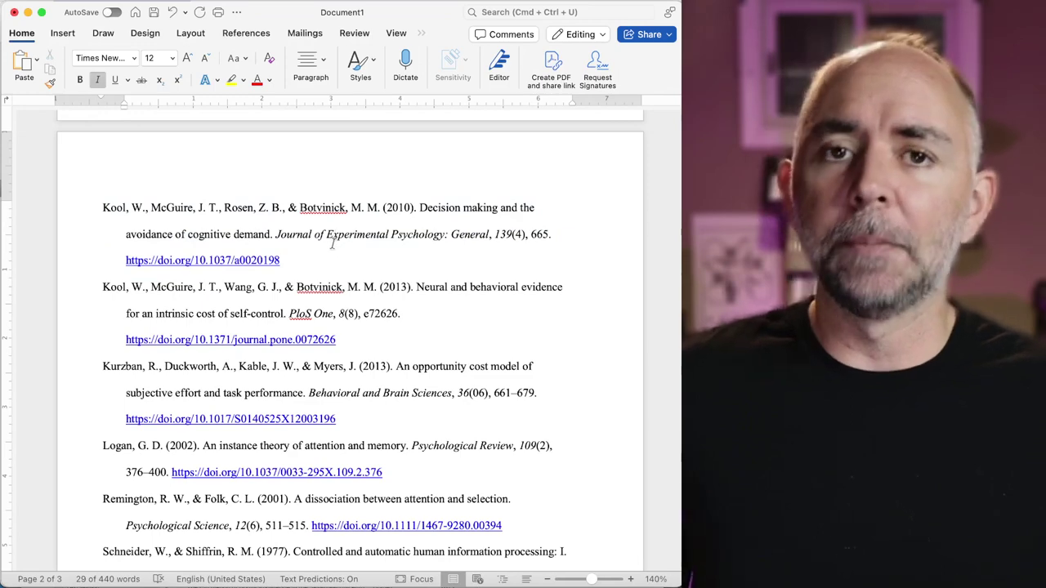
In Zotero, select the Decision making article and view its Pages field in the item pane
mouse_move(4, 343)
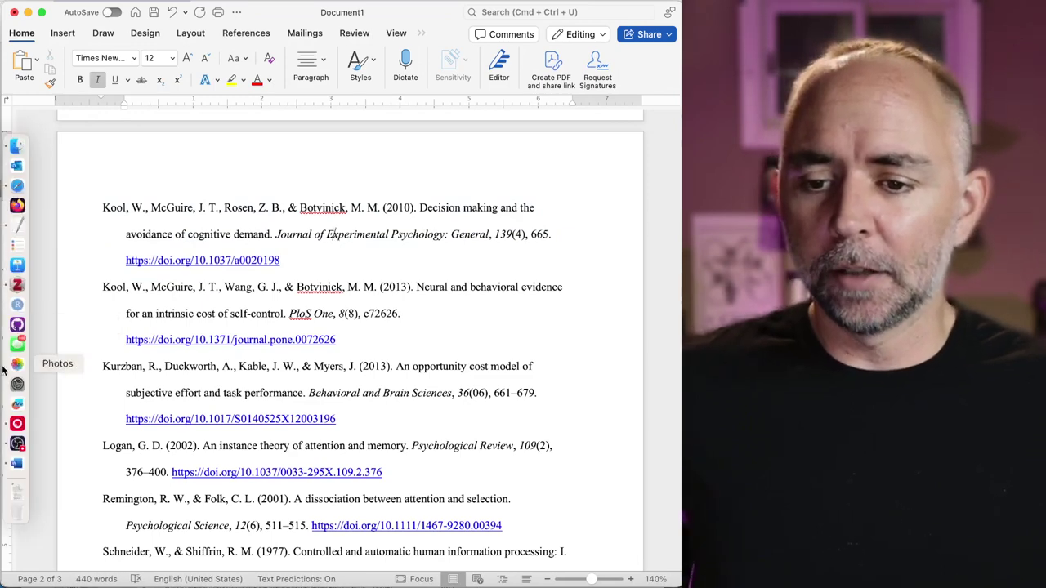
left_click(17, 286)
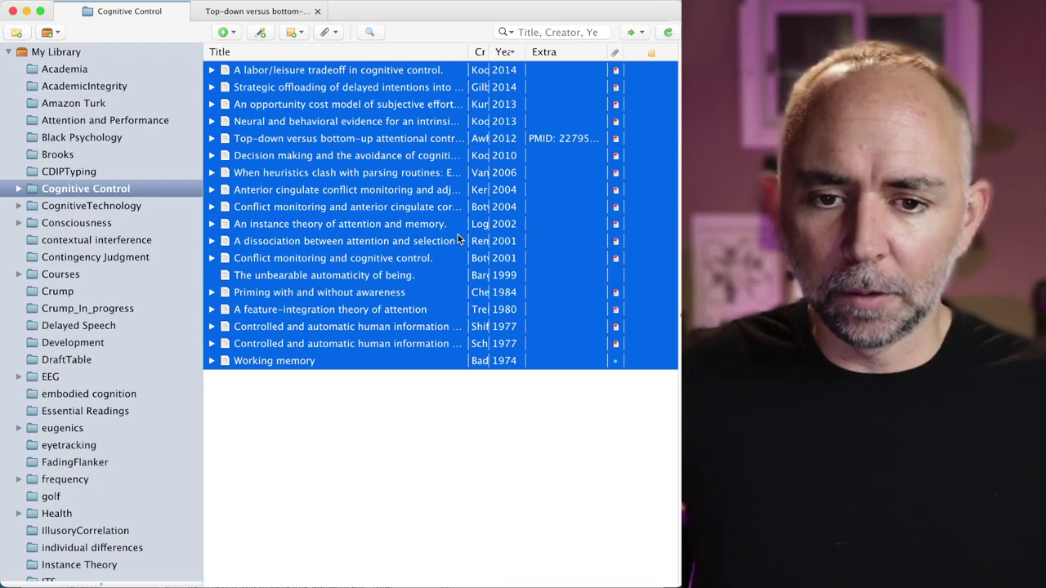
left_click(355, 158)
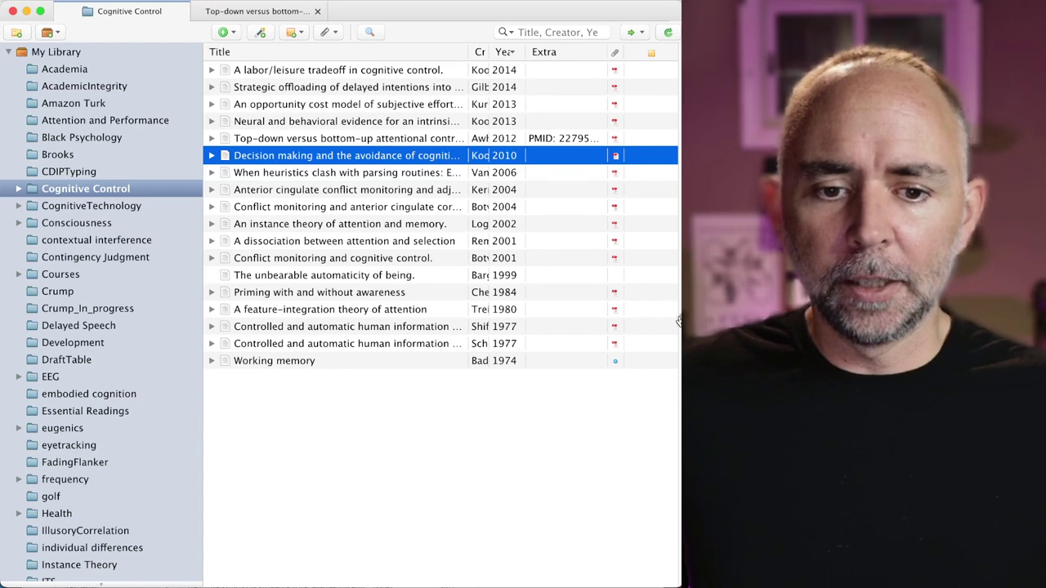
left_click_drag(679, 319, 452, 319)
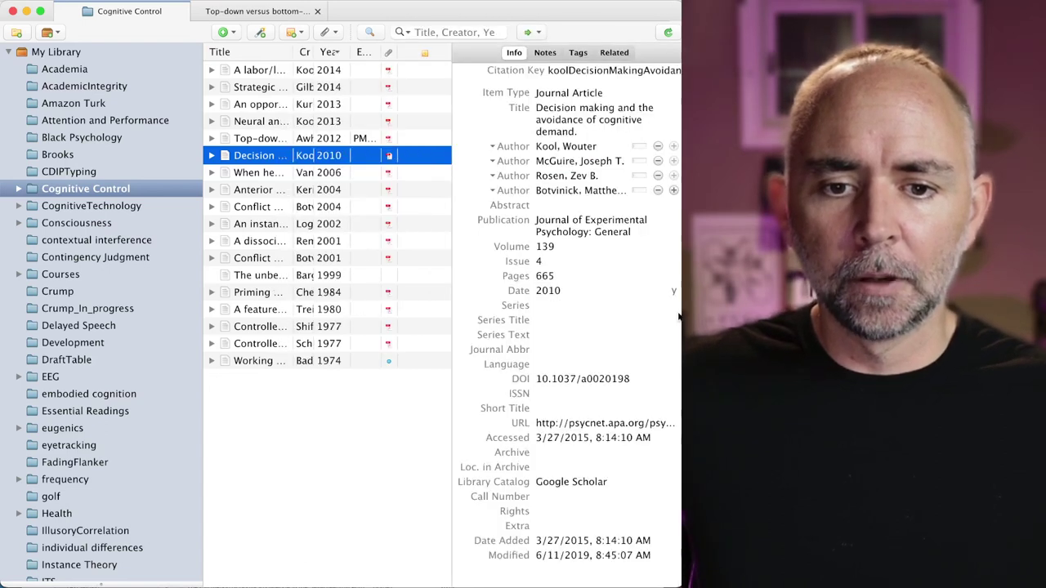
left_click(554, 278)
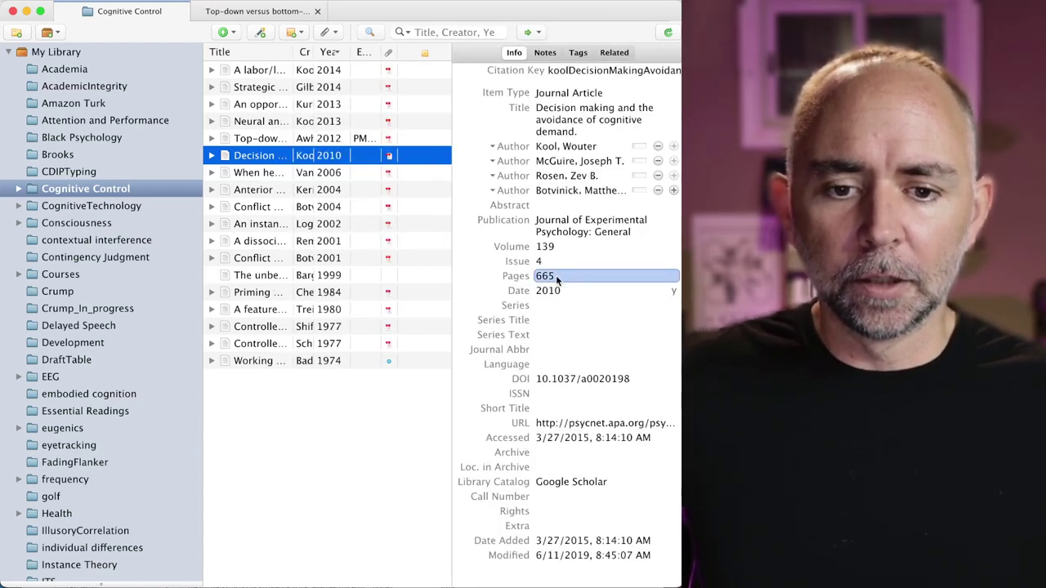
key("Return")
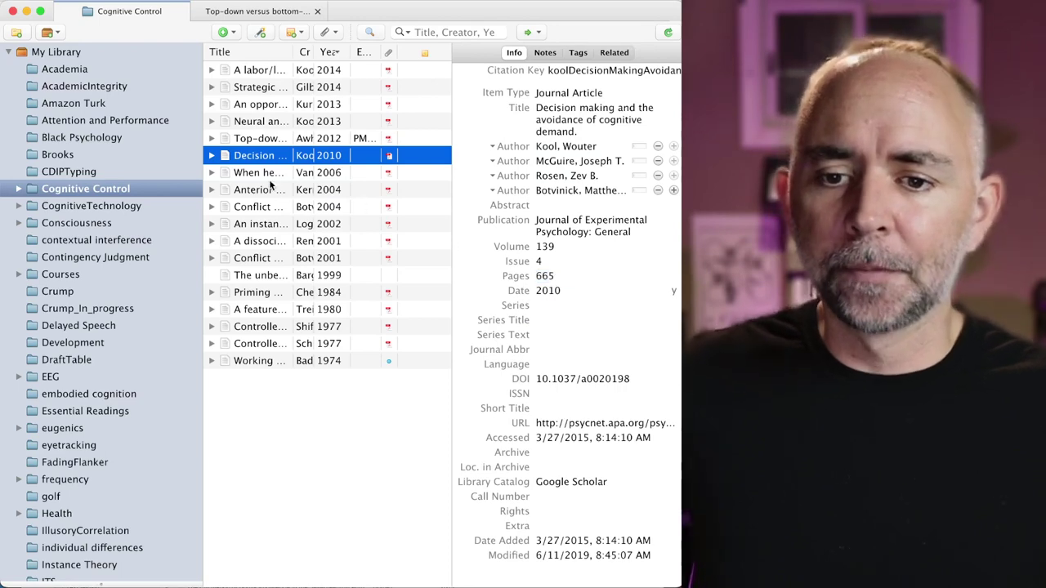
Open the article's attached PDF to check its full page range
key("Right")
left_click(247, 174)
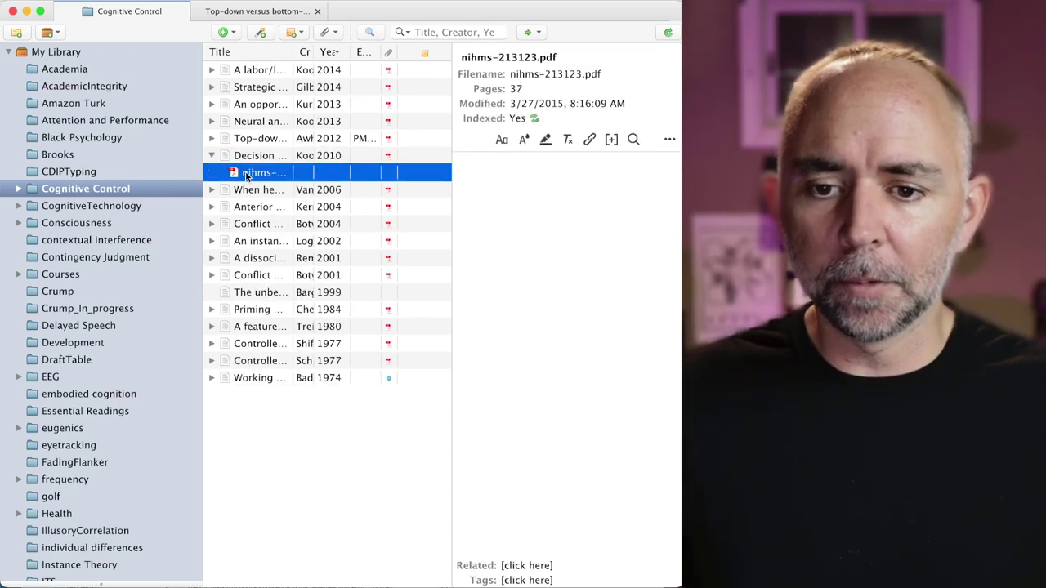
double_click(245, 174)
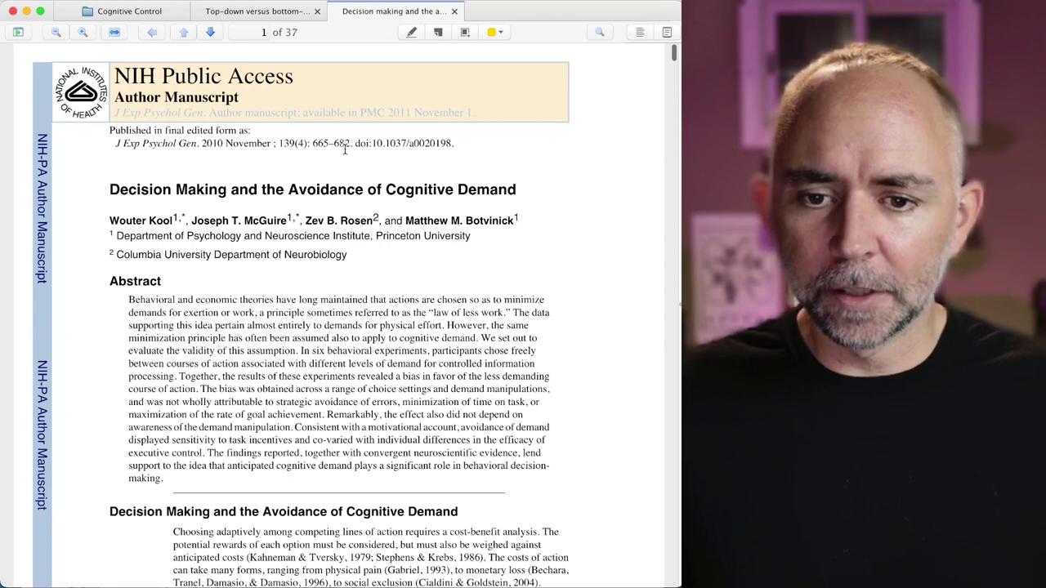
left_click(151, 10)
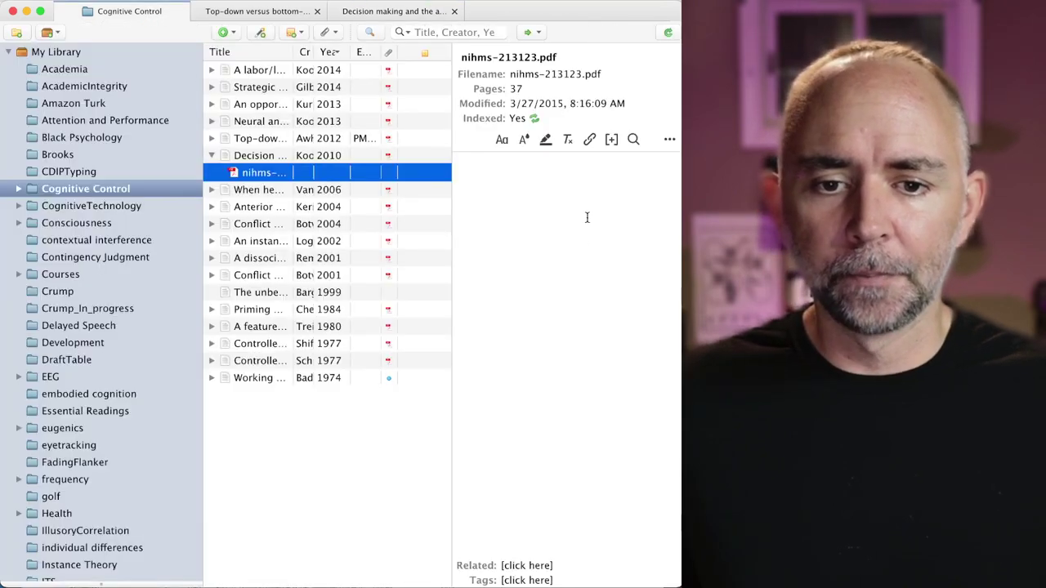
Change the Decision making article's Pages from 665 to 665-682
left_click(330, 156)
left_click(564, 278)
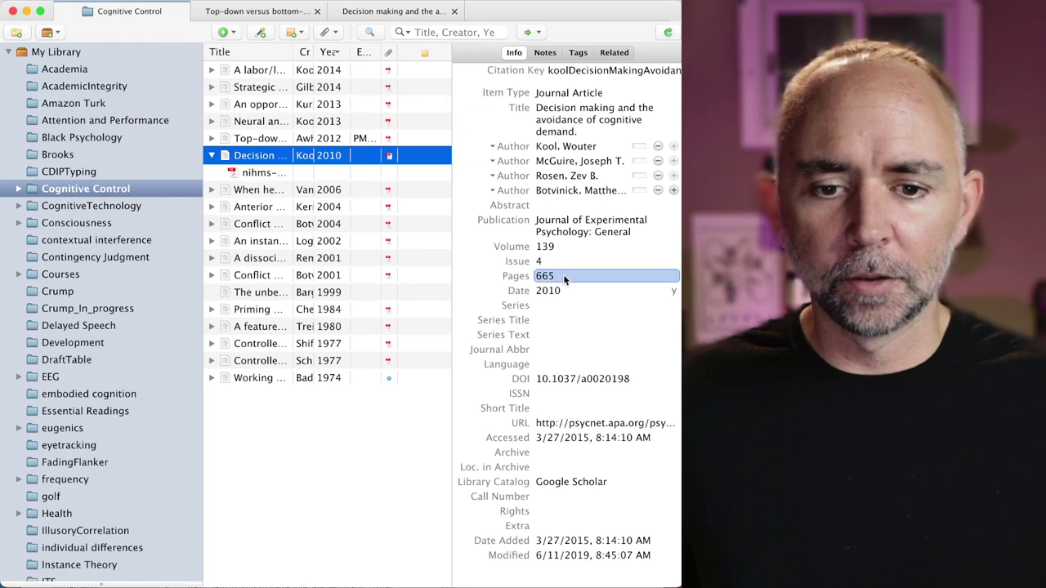
key("Right")
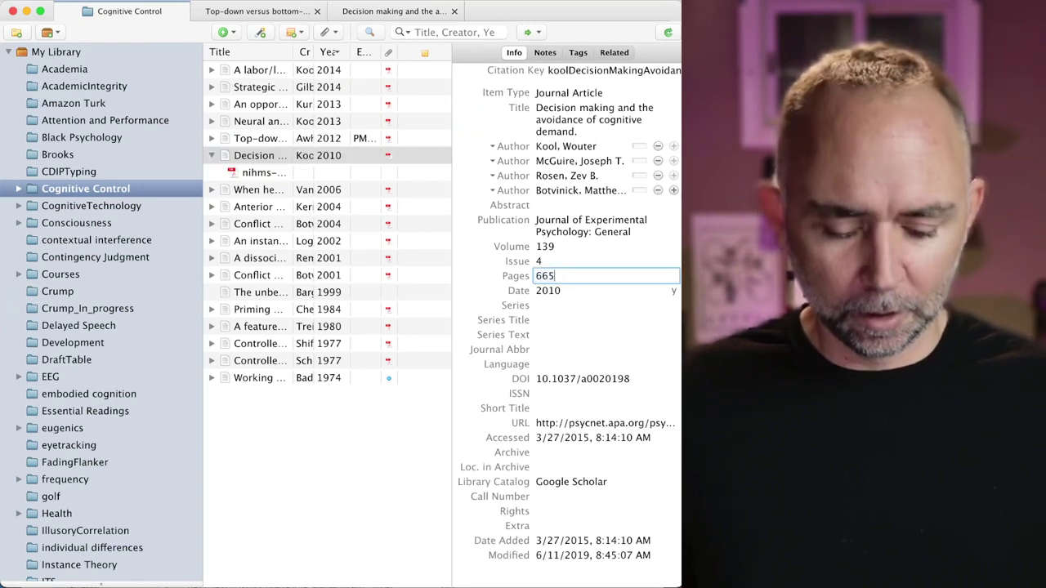
type("-682")
left_click(405, 480)
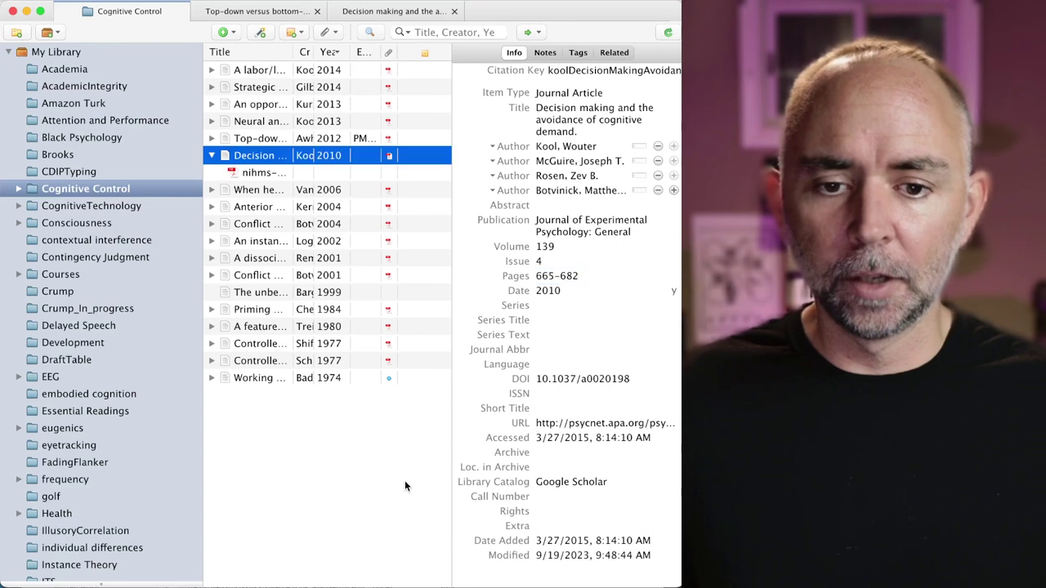
left_click(211, 156)
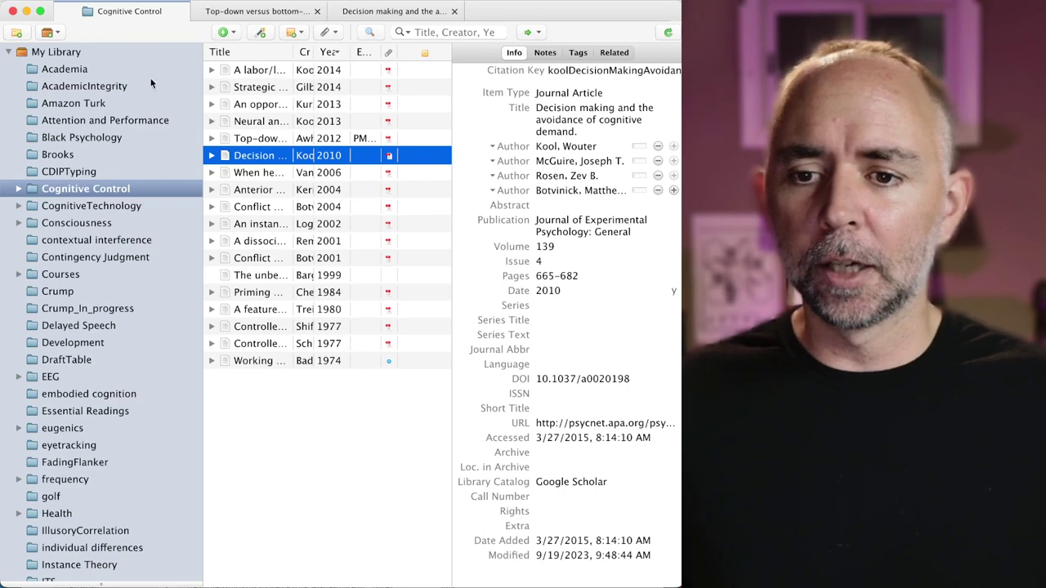
scroll(148, 88, "down", 5)
scroll(155, 81, "up", 5)
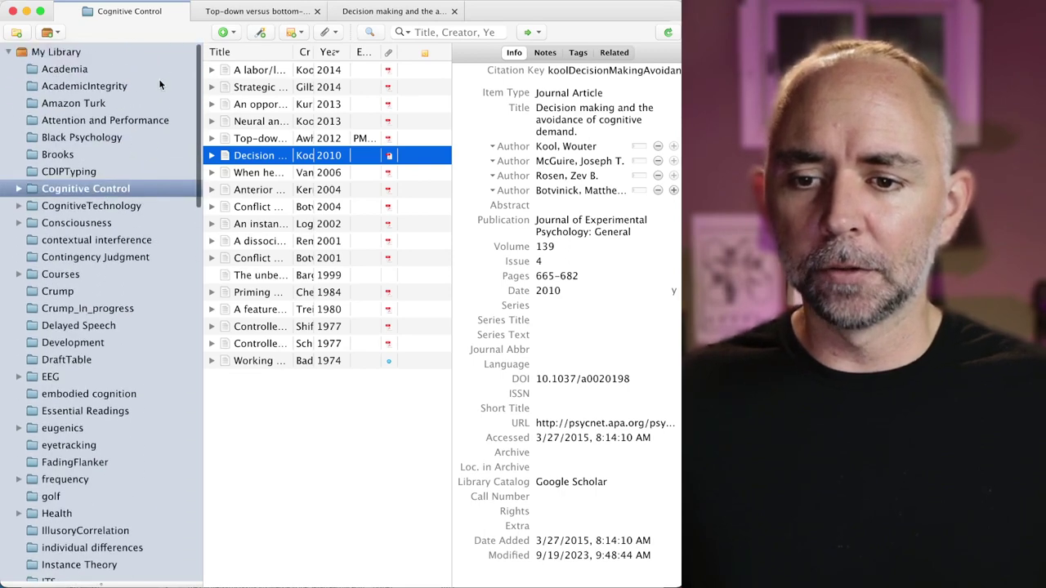
Close both PDF reader tabs and show My Library
left_click(317, 11)
left_click(317, 11)
left_click(57, 52)
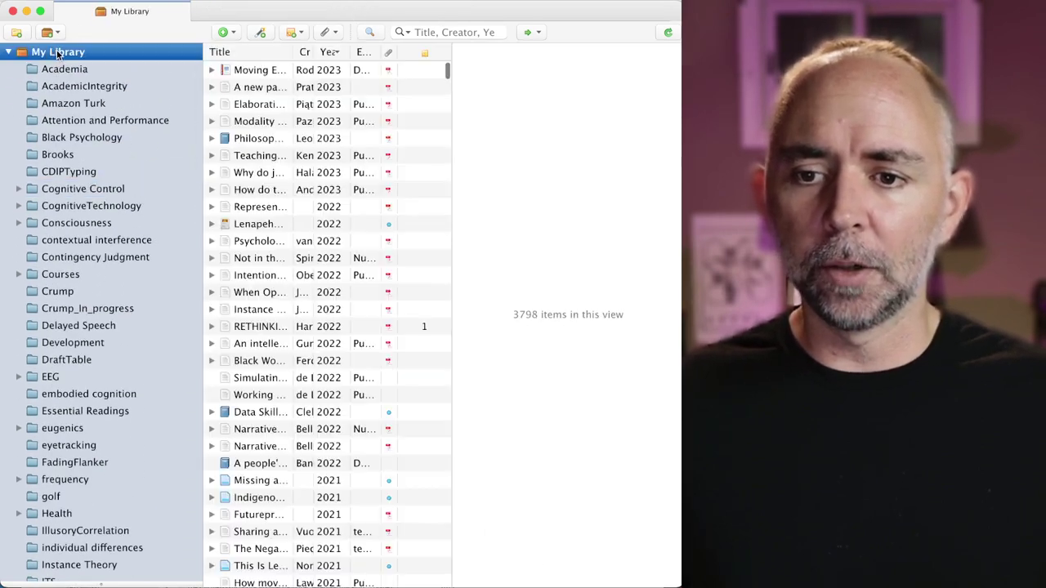
Create a new collection named Test 2530 under My Library
right_click(57, 51)
left_click(53, 52)
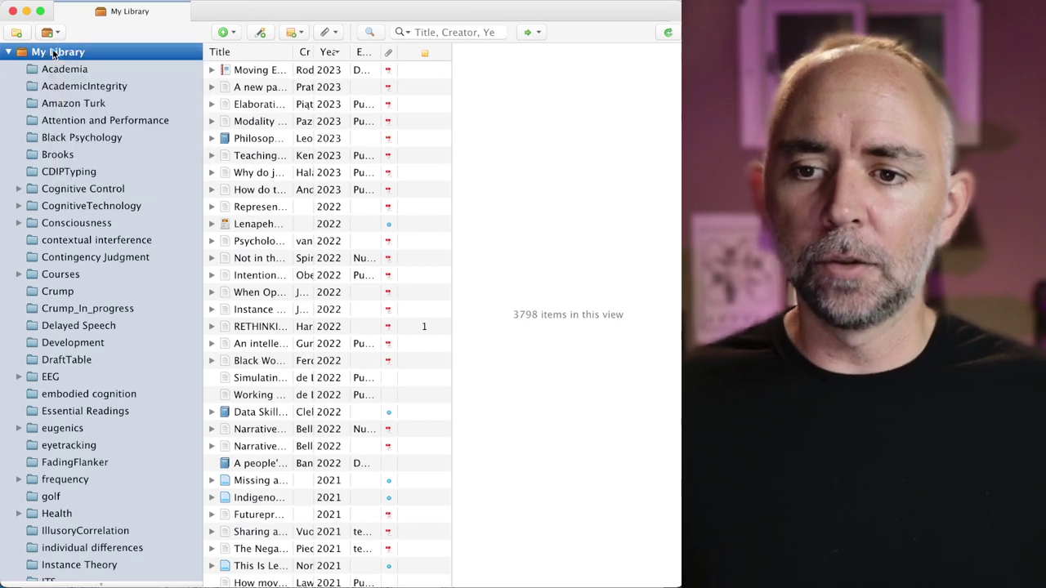
right_click(55, 52)
left_click(92, 82)
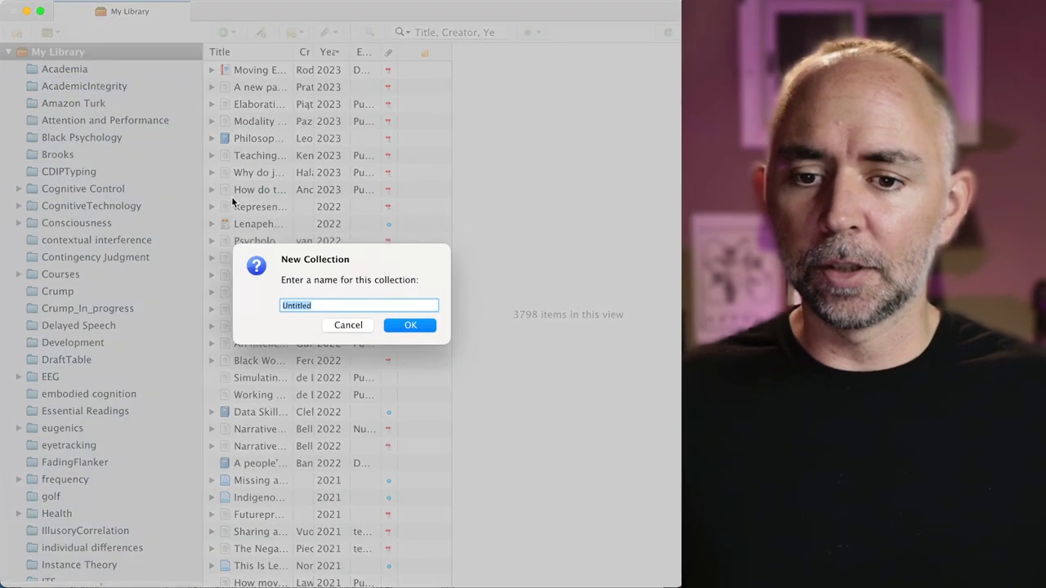
type("Test 2530")
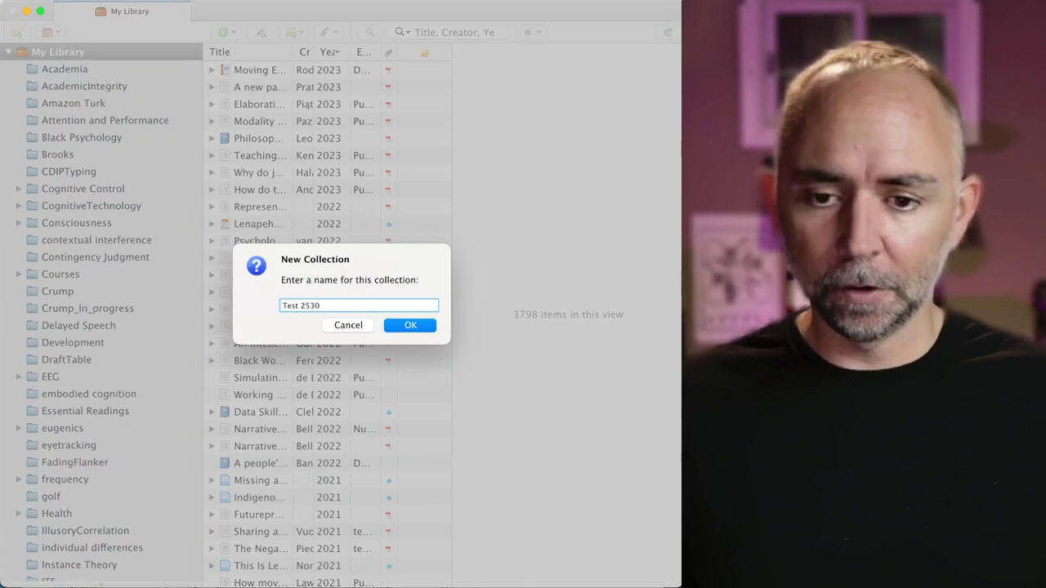
key("Return")
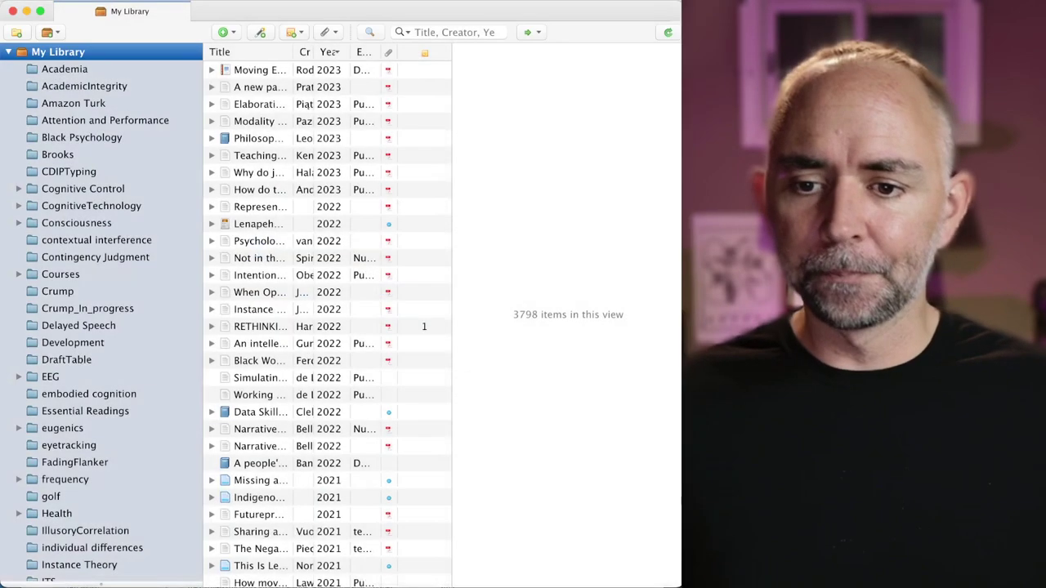
scroll(101, 275, "down", 5)
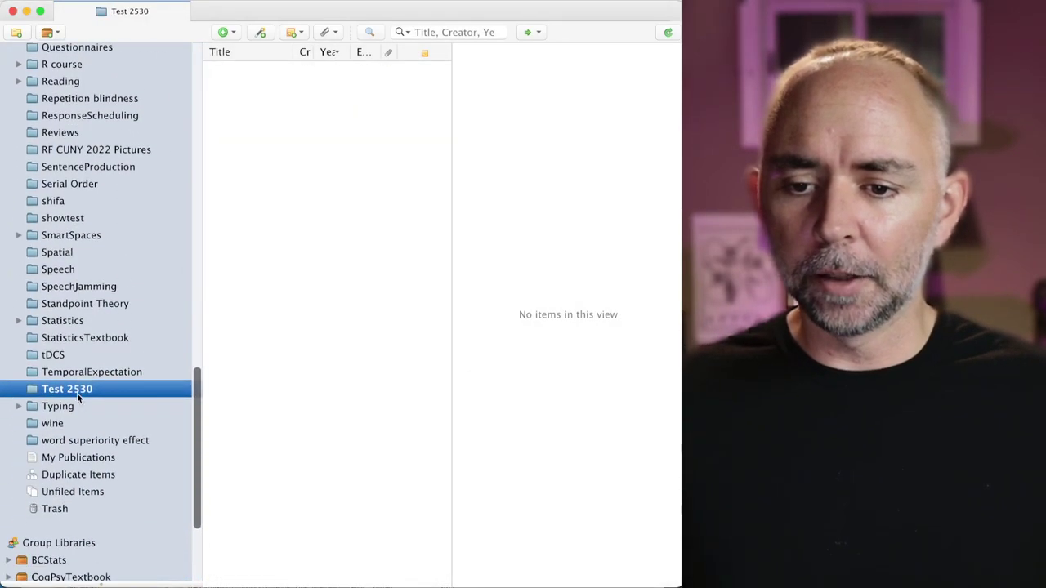
scroll(72, 405, "up", 2)
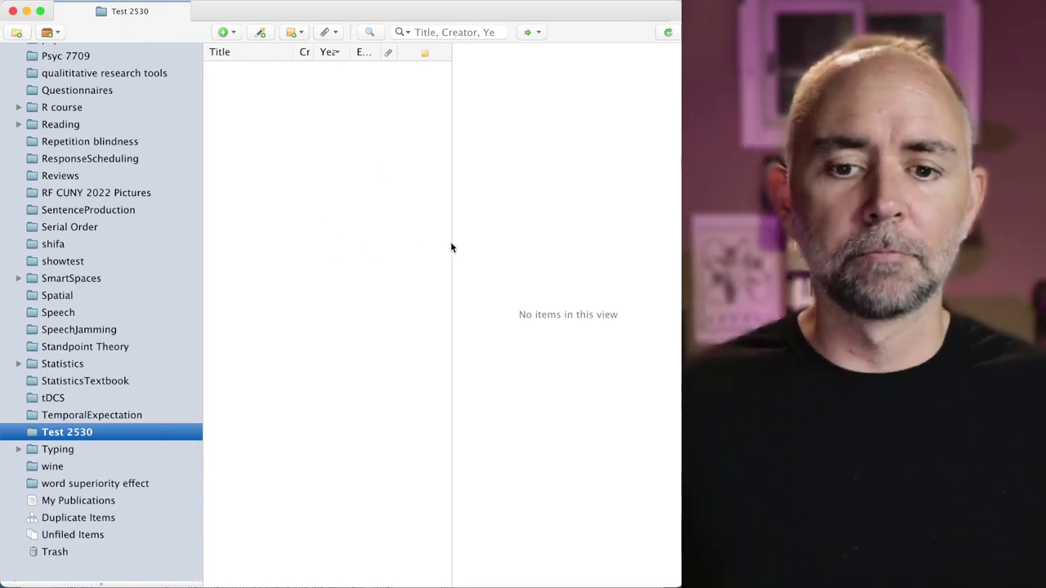
Drag three PDF files from Finder into Test 2530 and let metadata retrieval finish
left_click(452, 241)
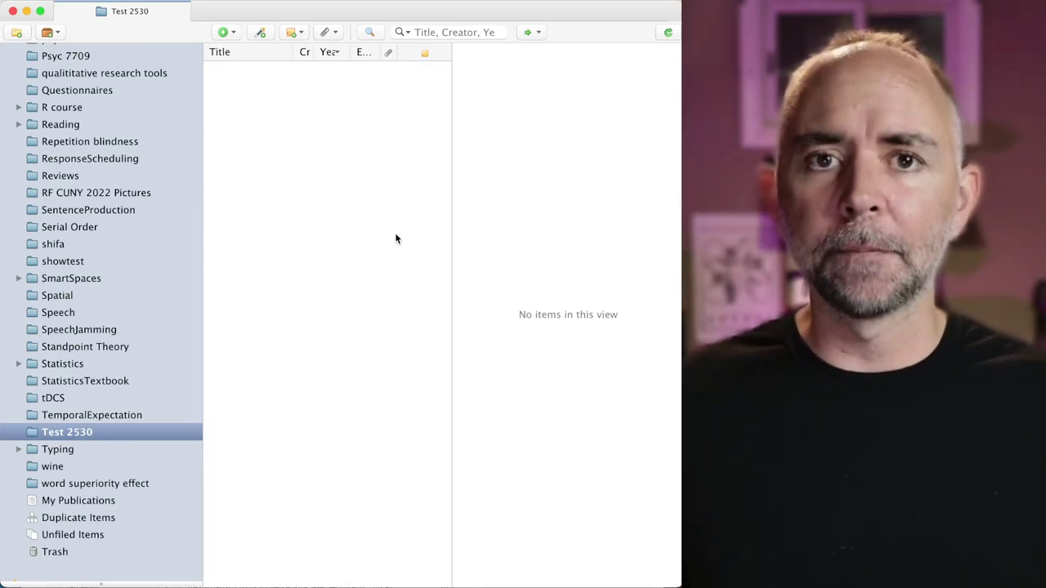
key("super+Tab")
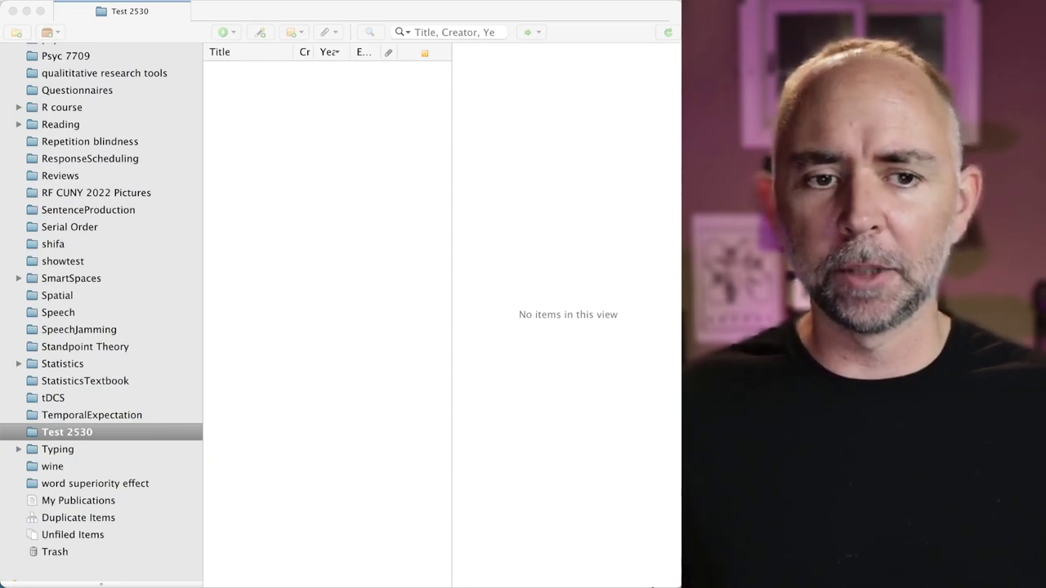
left_click_drag(678, 102, 316, 157)
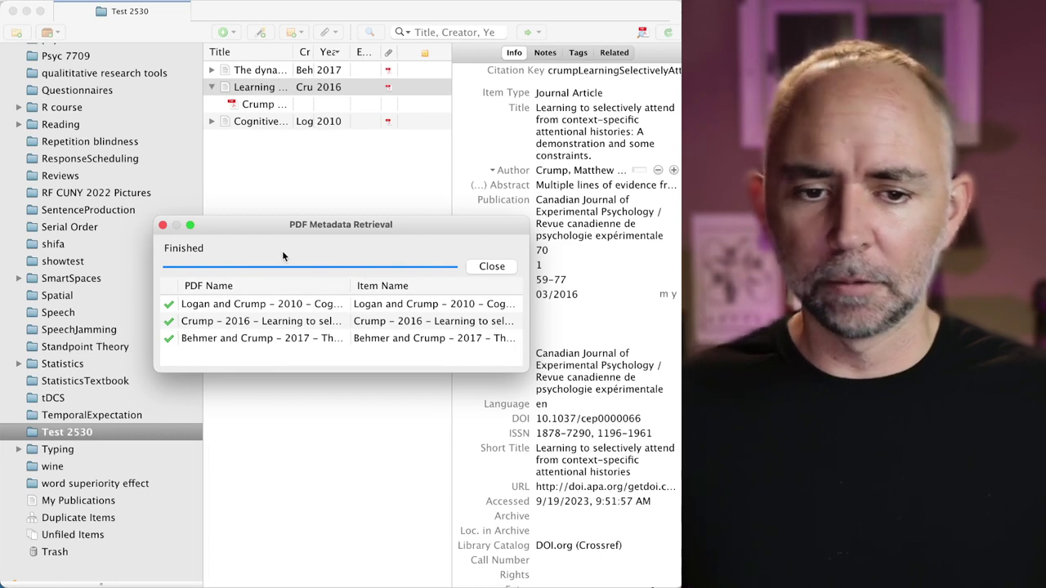
mouse_move(295, 225)
left_mouse_down()
mouse_move(289, 205)
mouse_move(304, 211)
left_mouse_up()
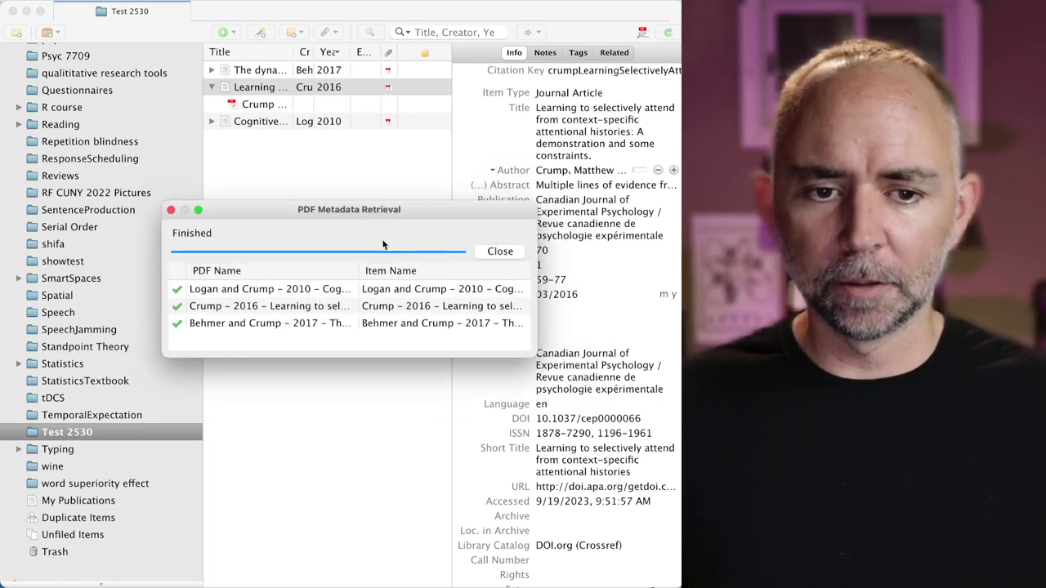
Close the metadata retrieval report and hide the item pane to browse the three articles
left_click(498, 254)
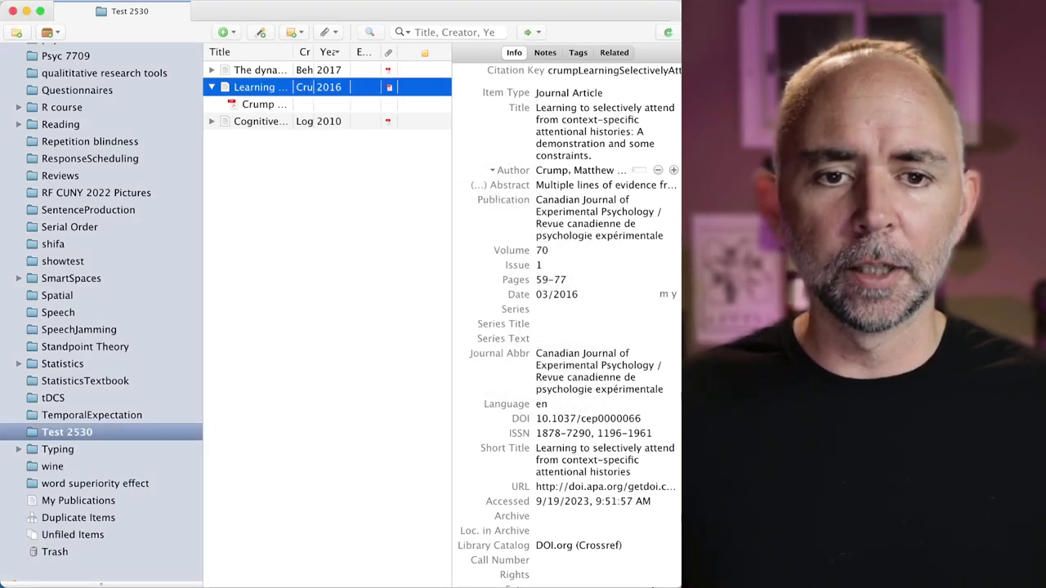
left_click(212, 87)
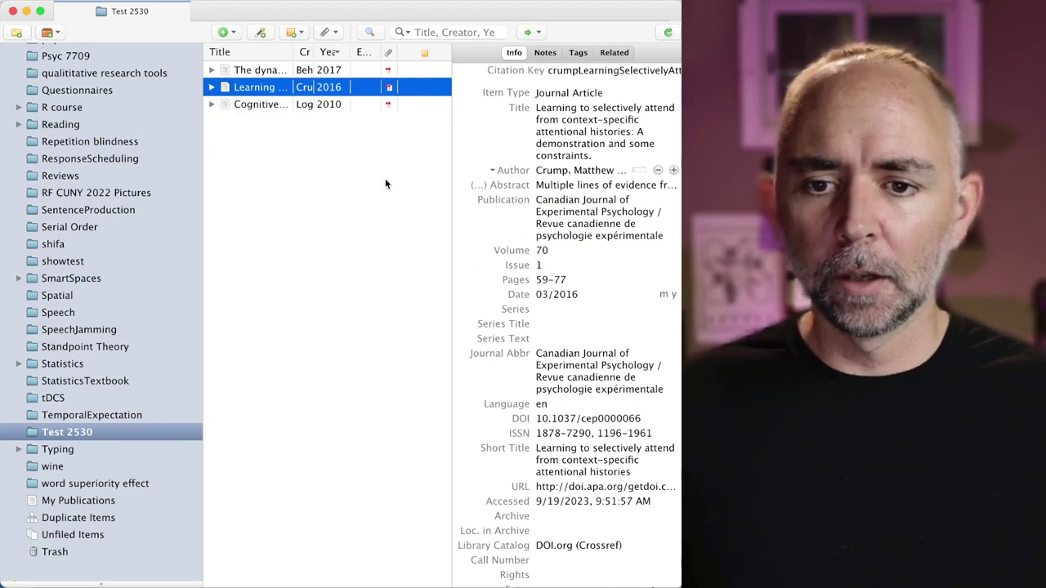
left_click(453, 212)
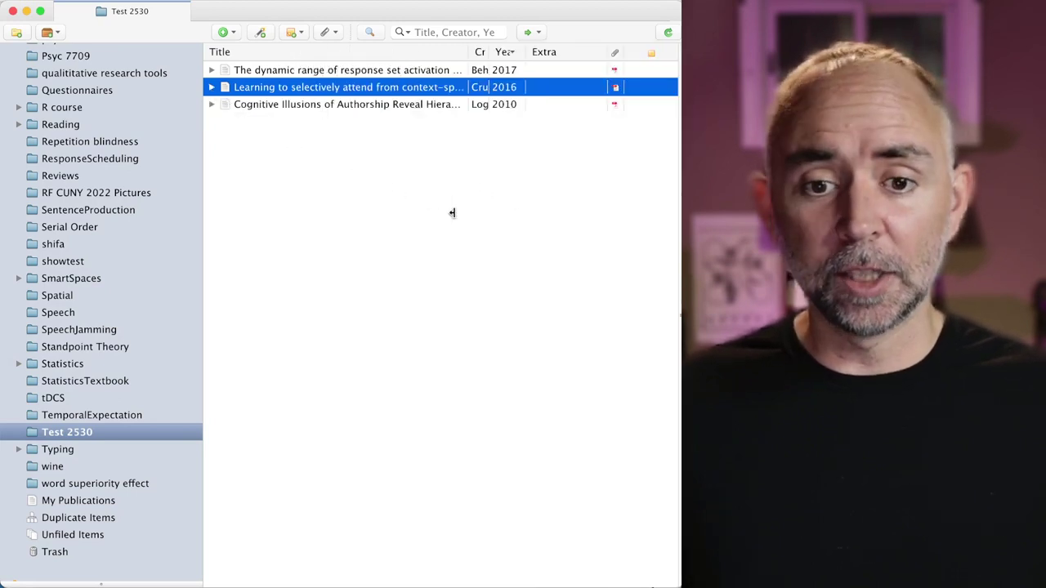
left_click(293, 72)
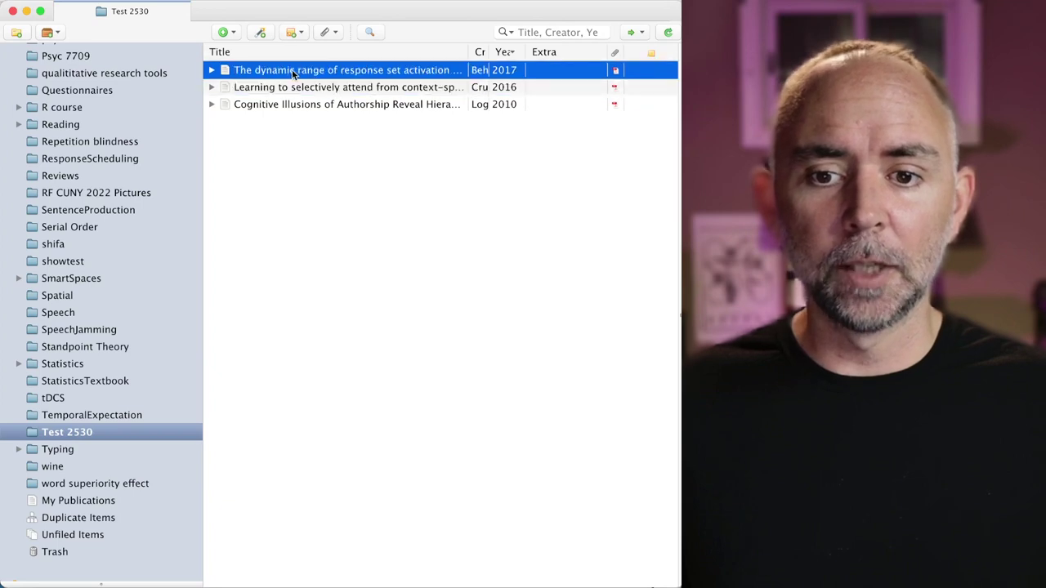
left_click(293, 87)
left_click(290, 104)
Open the Crump 2016 PDF attachment in its own reader tab
left_click(212, 87)
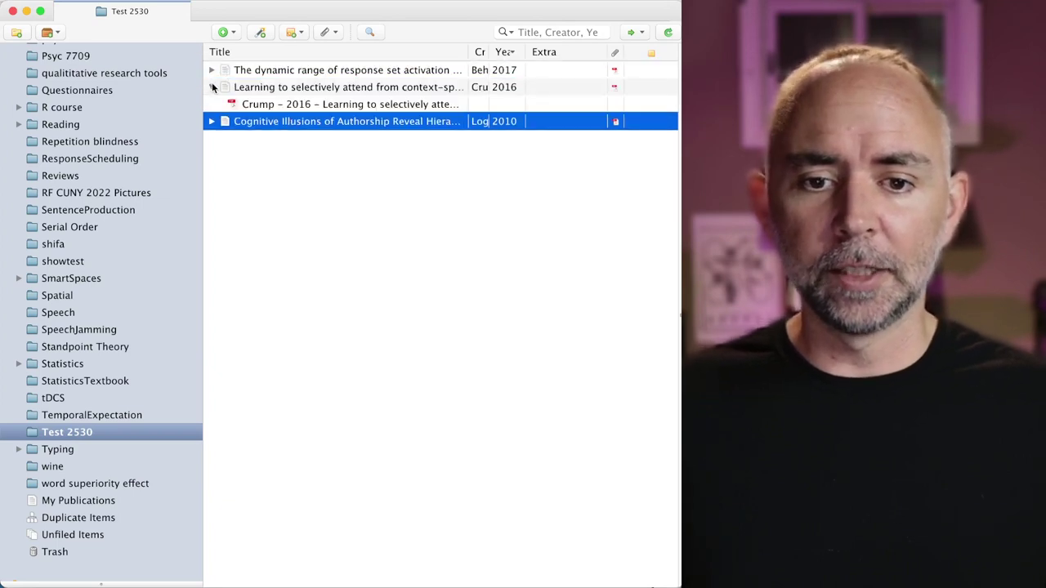
left_click(298, 106)
double_click(299, 106)
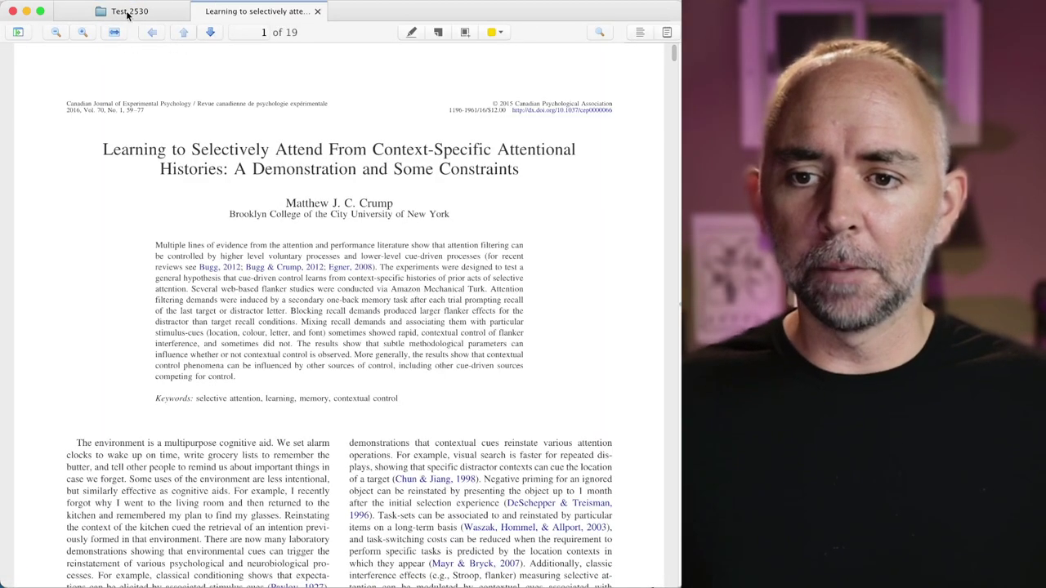
left_click(131, 12)
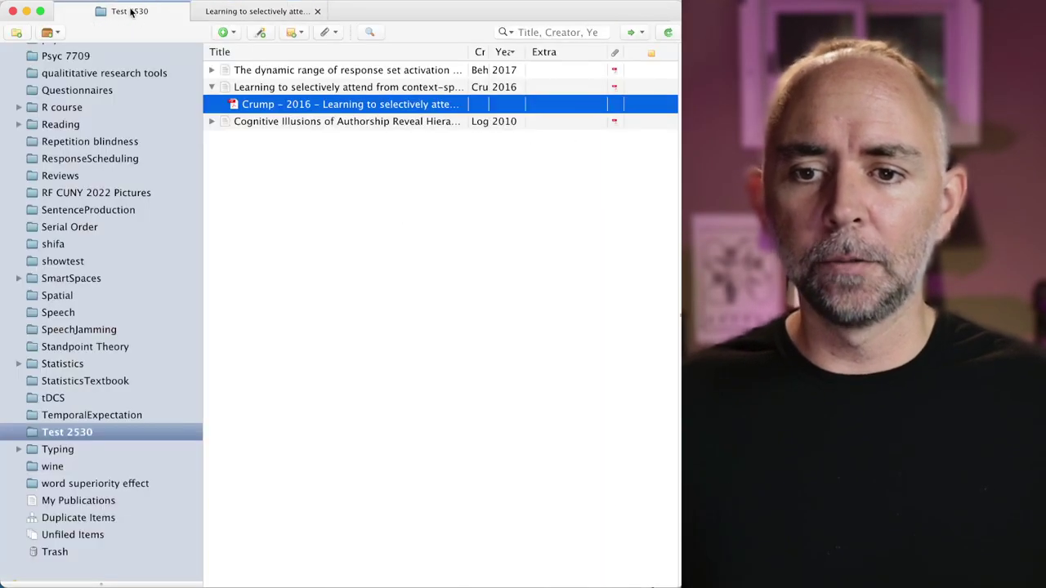
Check the 2016 article's details, then hide the pane and collapse its attachment
left_click(287, 88)
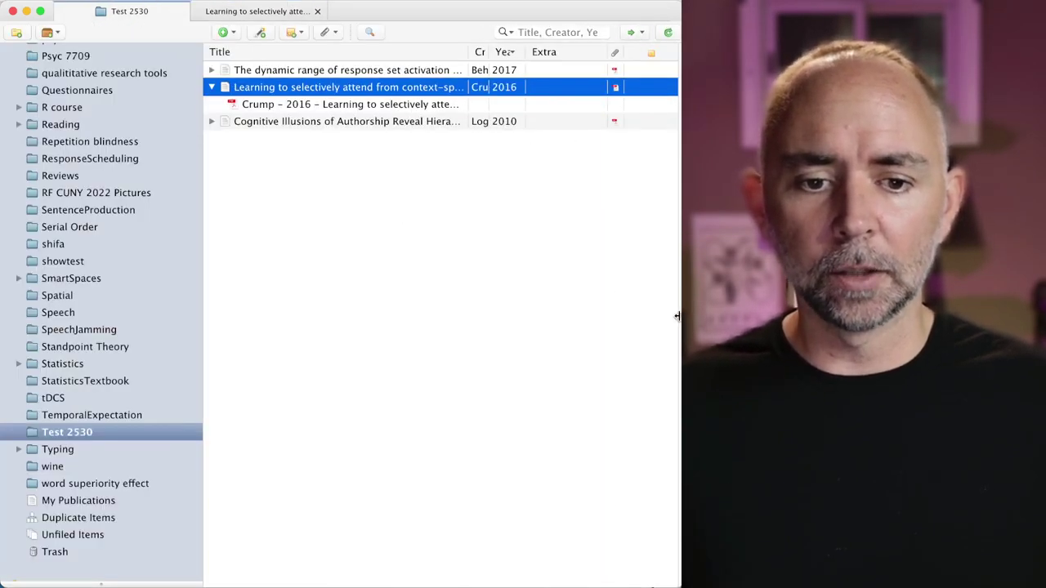
left_click_drag(678, 319, 451, 319)
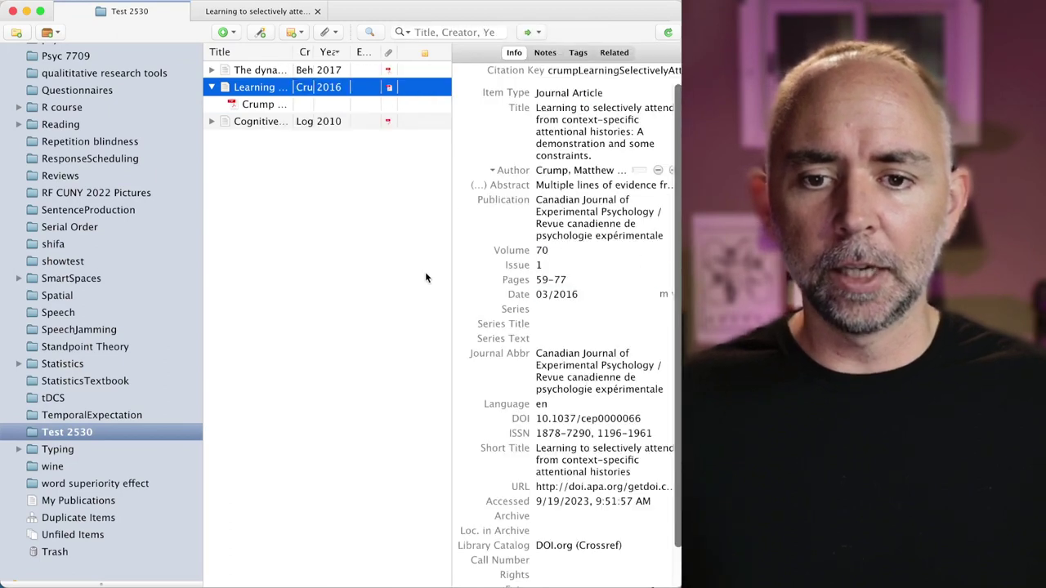
left_click_drag(451, 182, 633, 188)
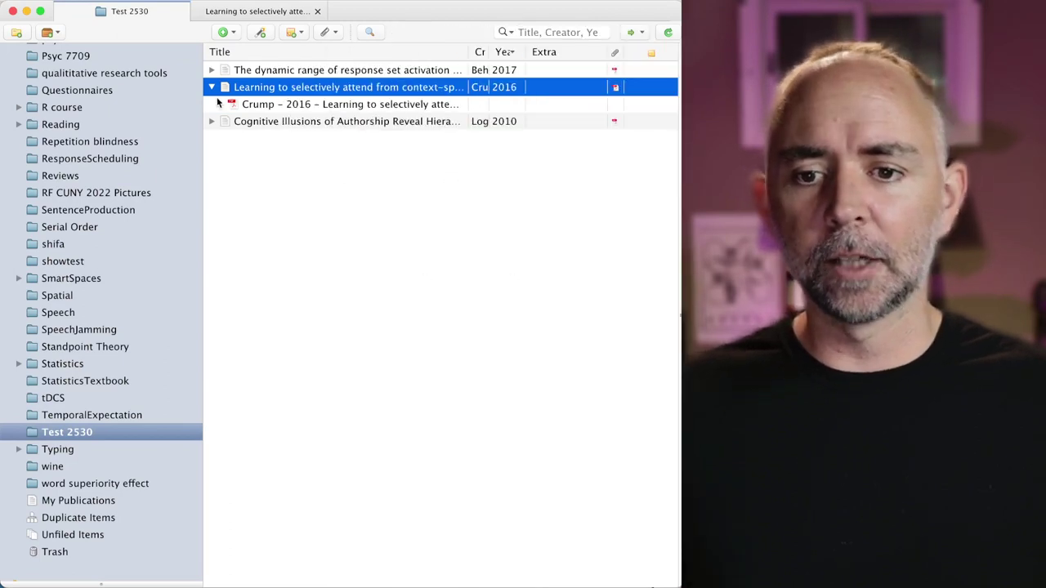
left_click(211, 87)
left_click(315, 72)
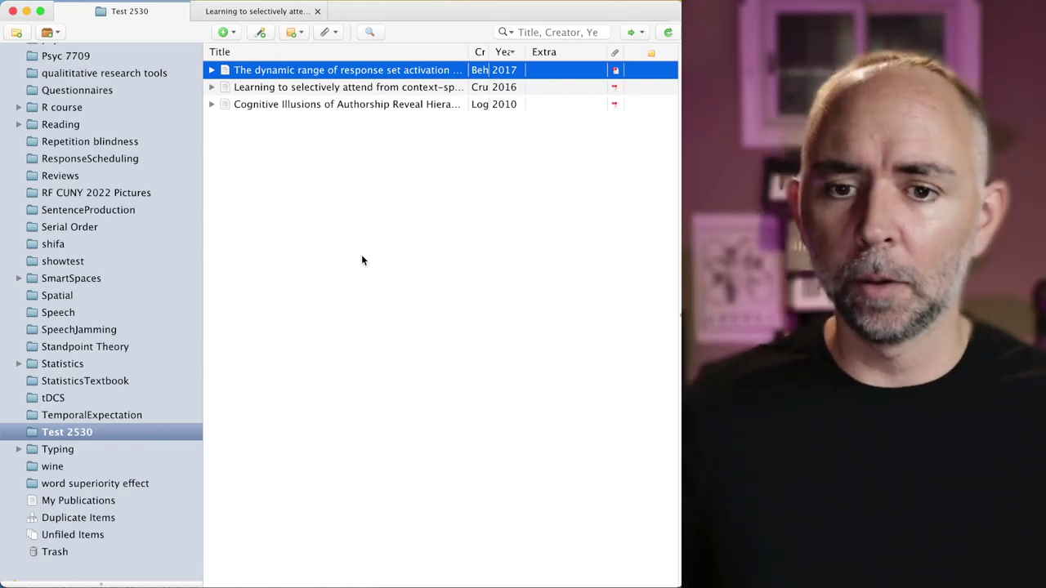
In Safari, visit the Brooklyn College Library and Zotero Connectors tabs, ending on Google Scholar
left_click(18, 195)
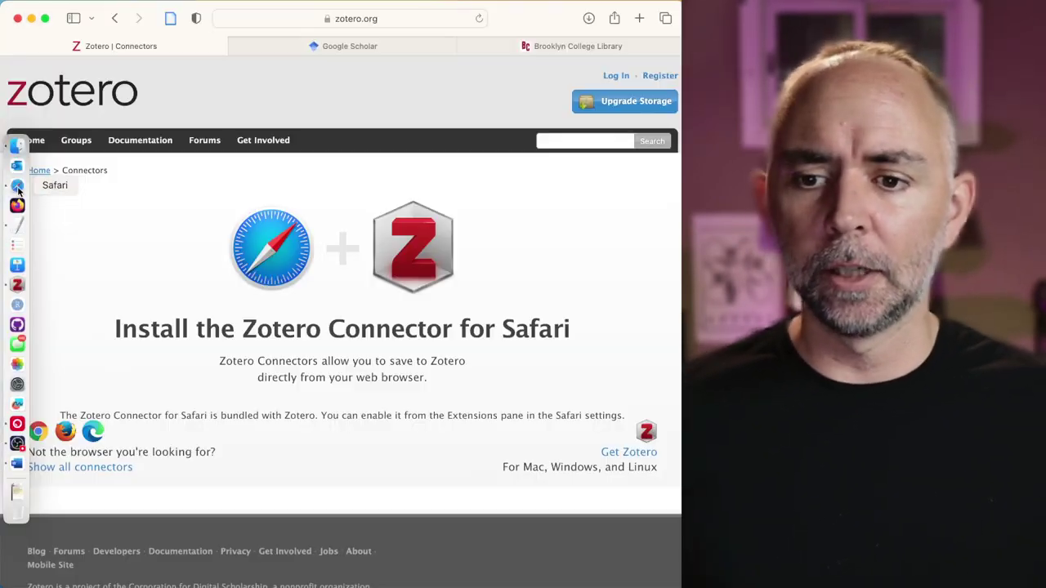
left_click(422, 47)
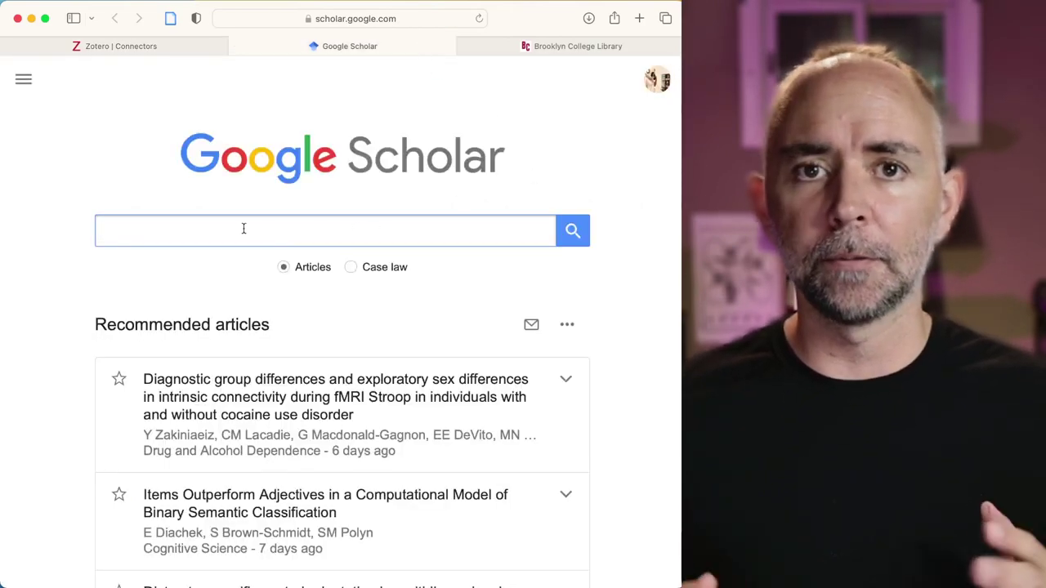
left_click(581, 49)
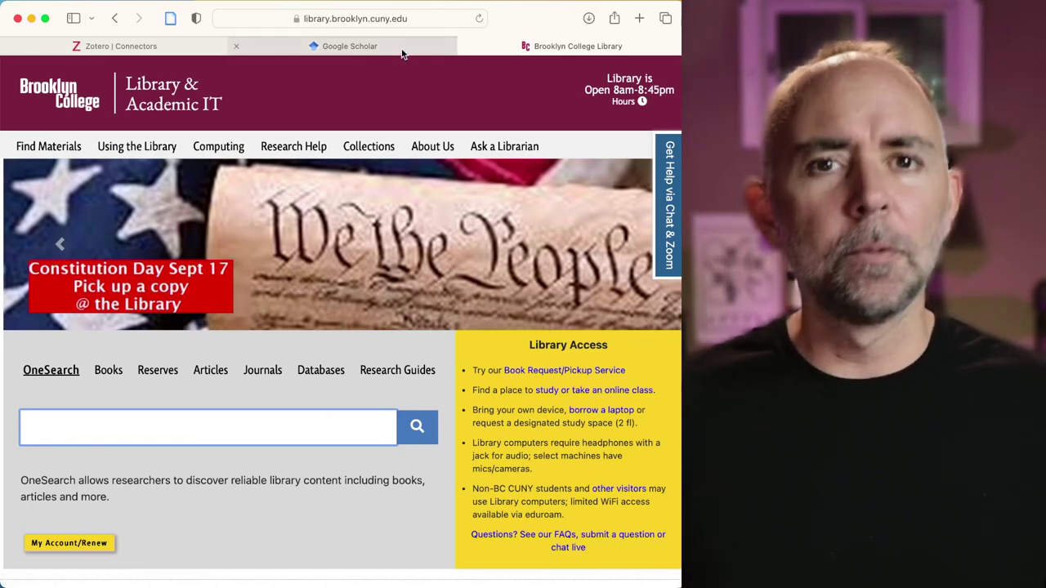
mouse_move(402, 54)
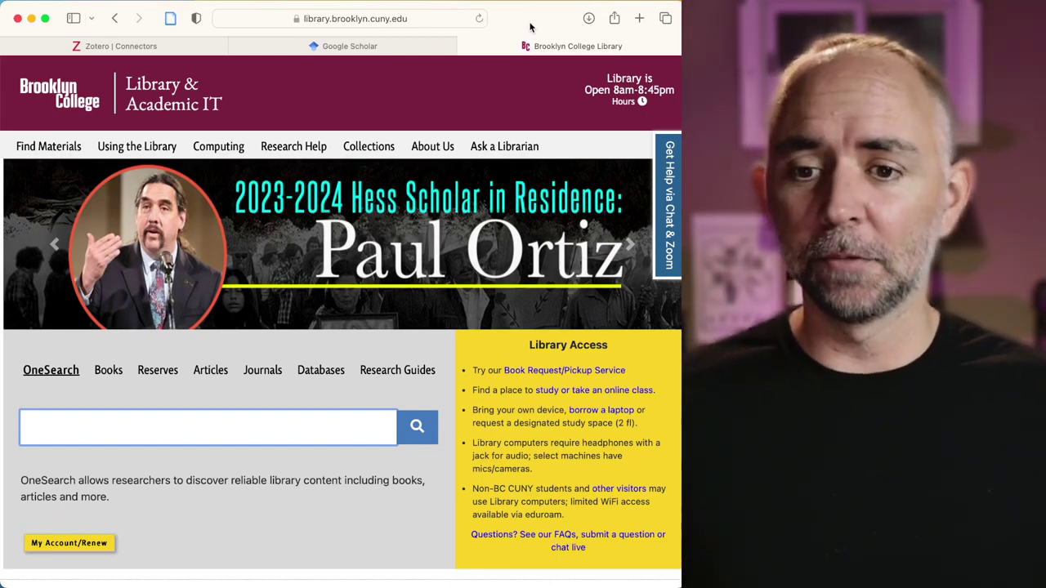
left_click(130, 47)
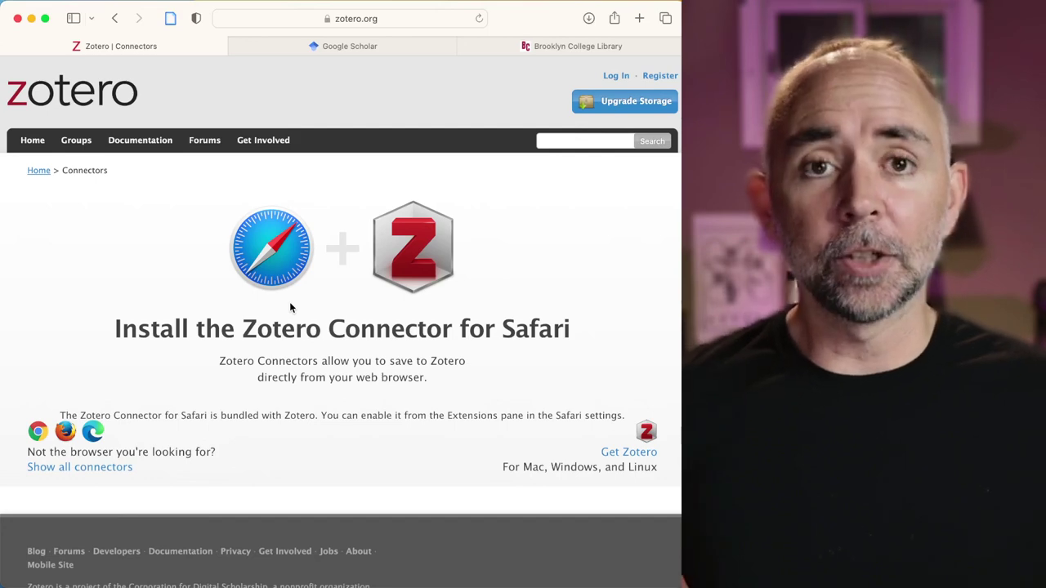
left_click(371, 48)
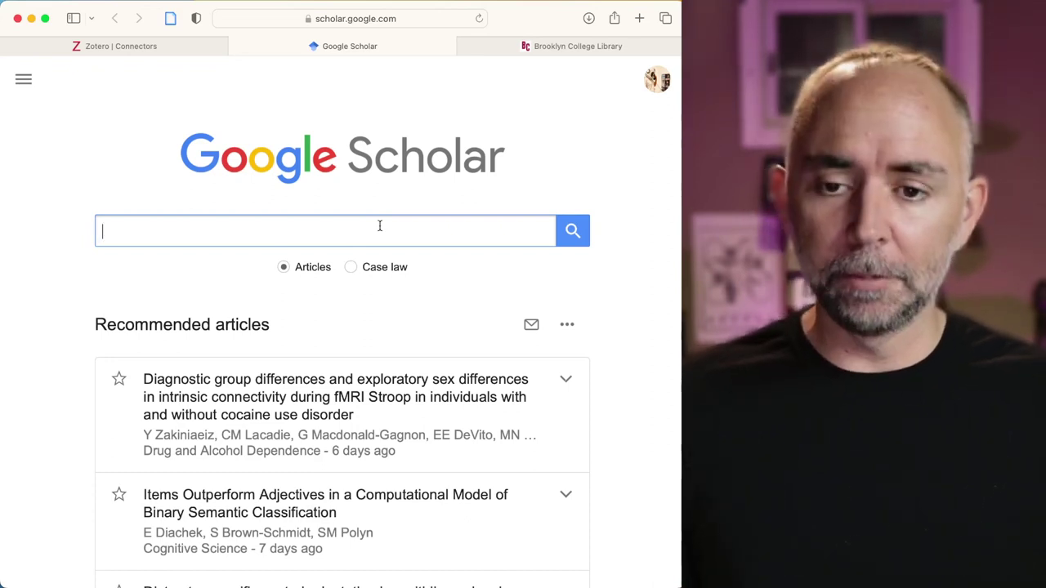
Search Google Scholar for 'how many associations can people remember' and browse the roughly 2,720,000 results
type("how many ")
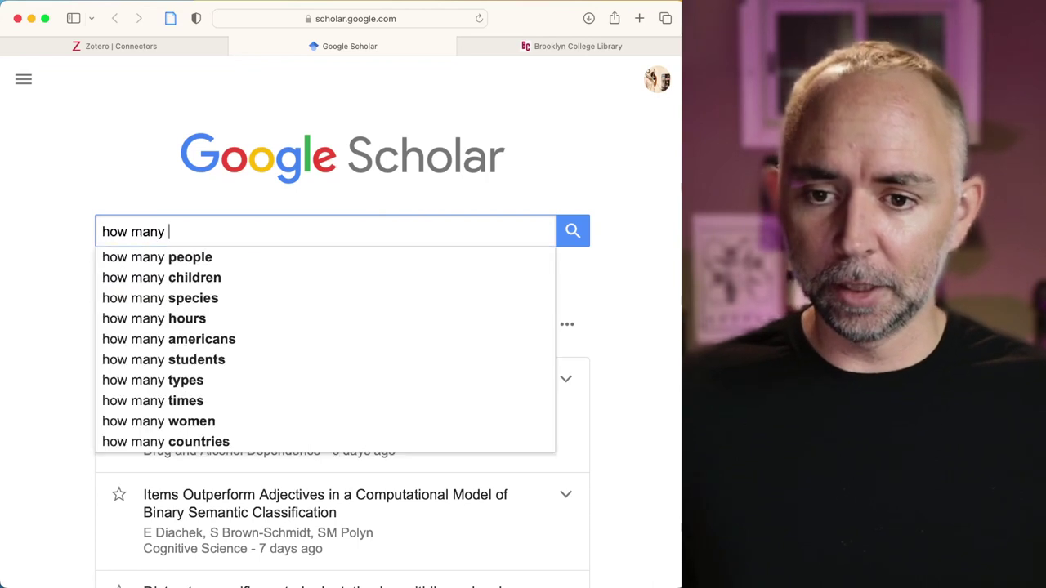
type("associations ca")
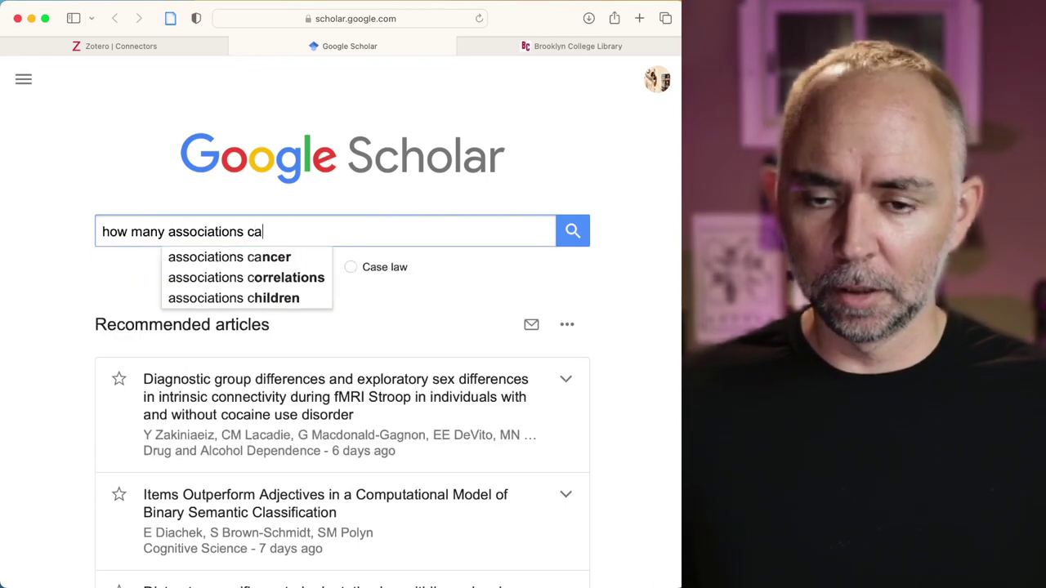
type("n people remember")
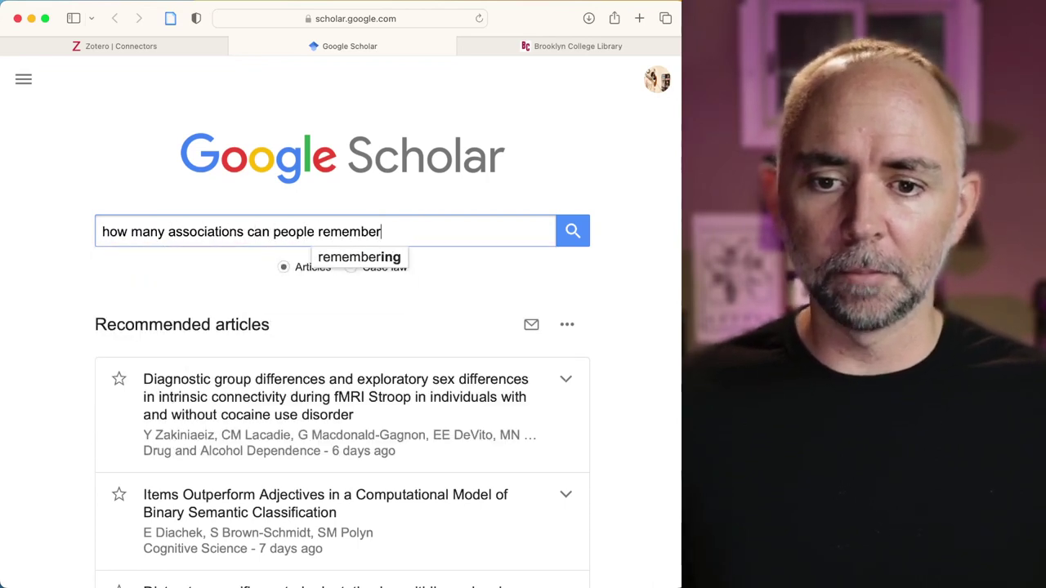
key("Return")
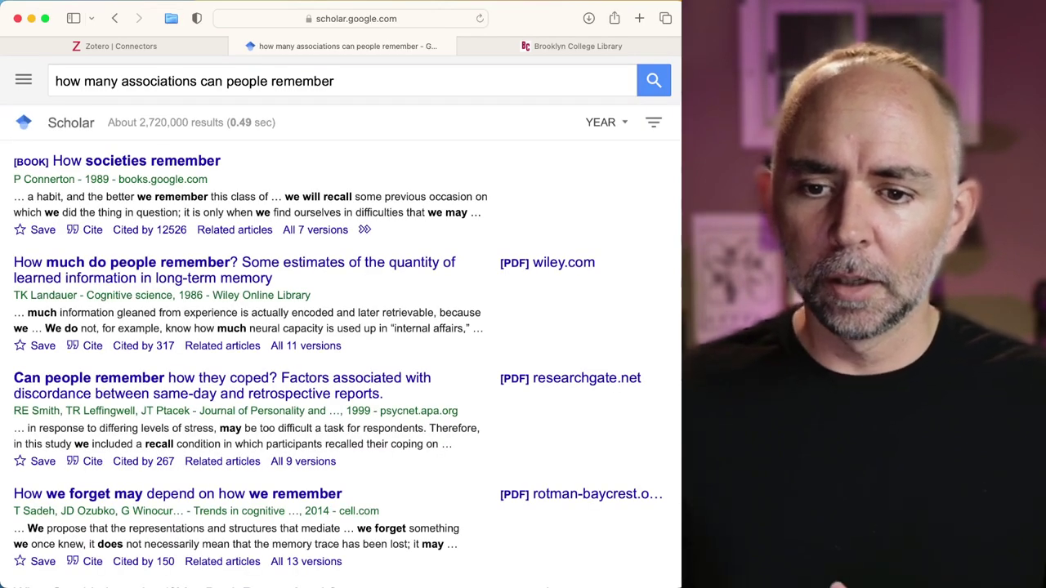
scroll(432, 222, "down", 2)
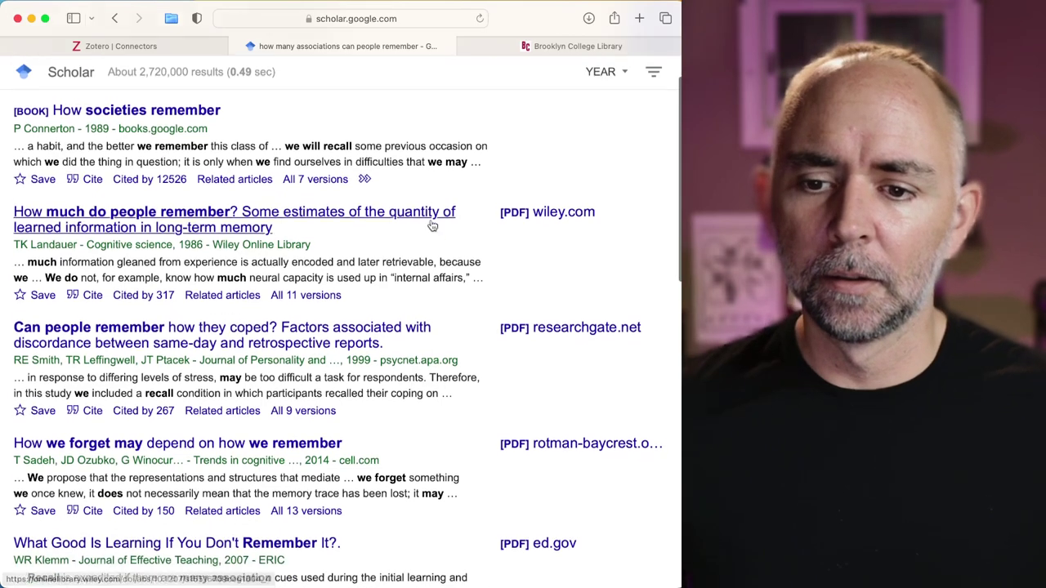
scroll(432, 222, "down", 1)
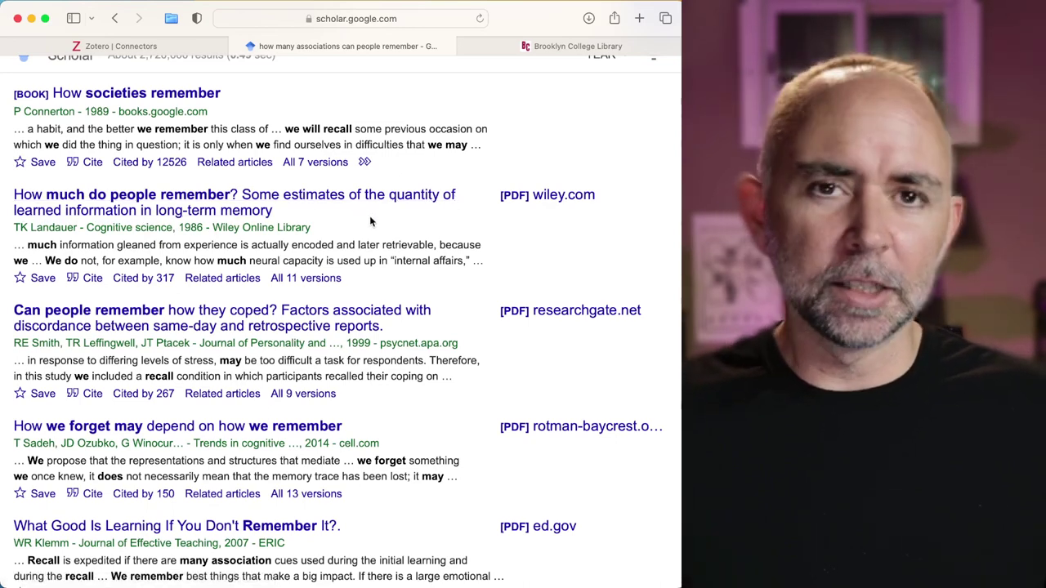
scroll(372, 220, "down", 4)
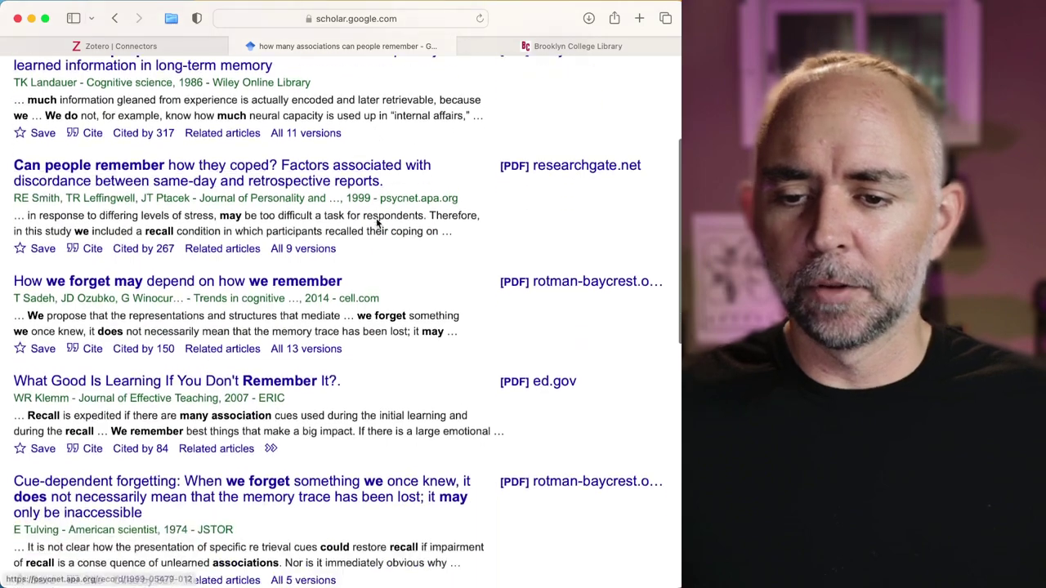
scroll(377, 223, "up", 3)
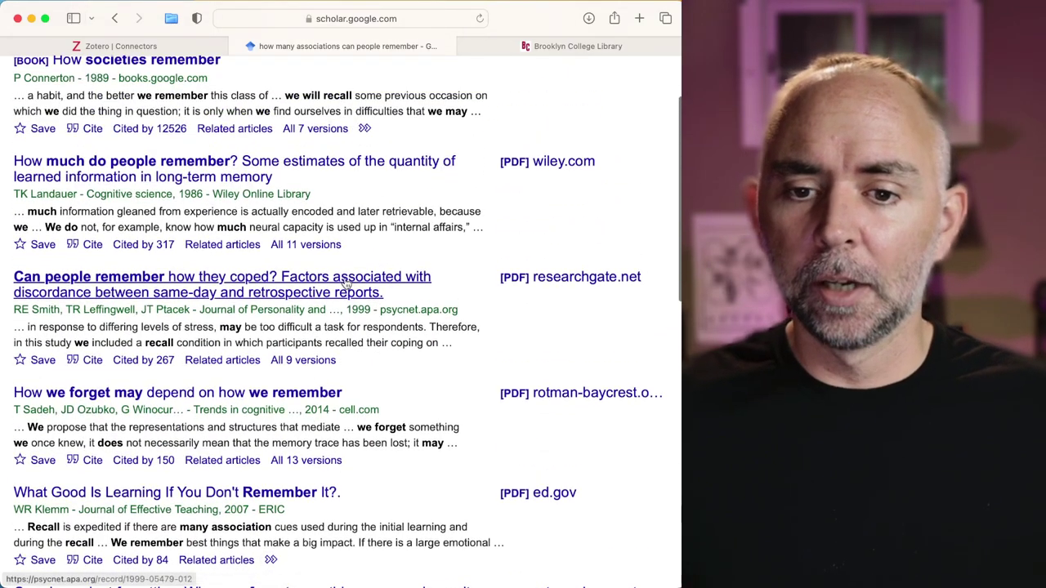
scroll(471, 249, "up", 2)
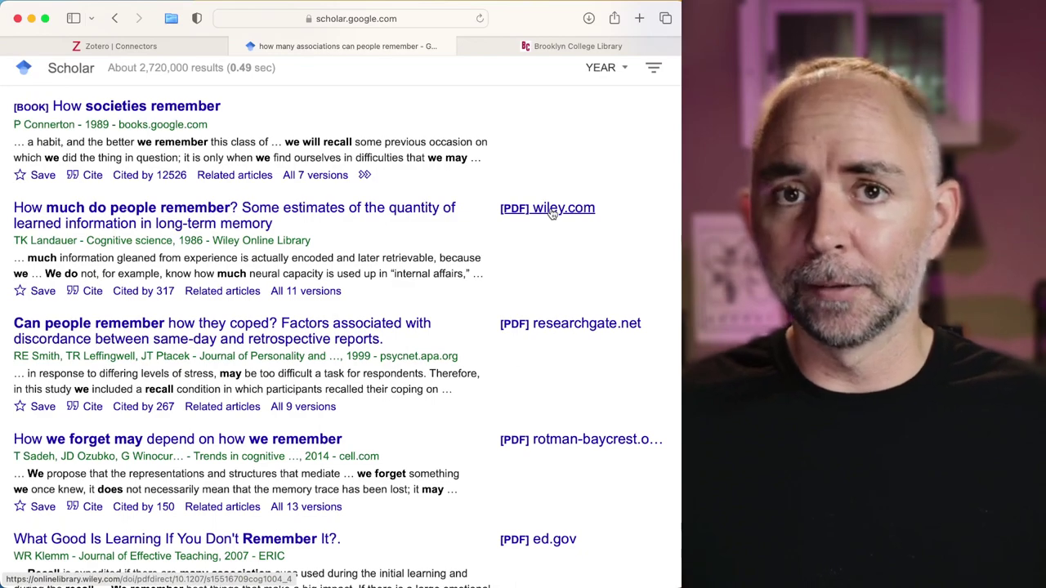
scroll(552, 211, "down", 10)
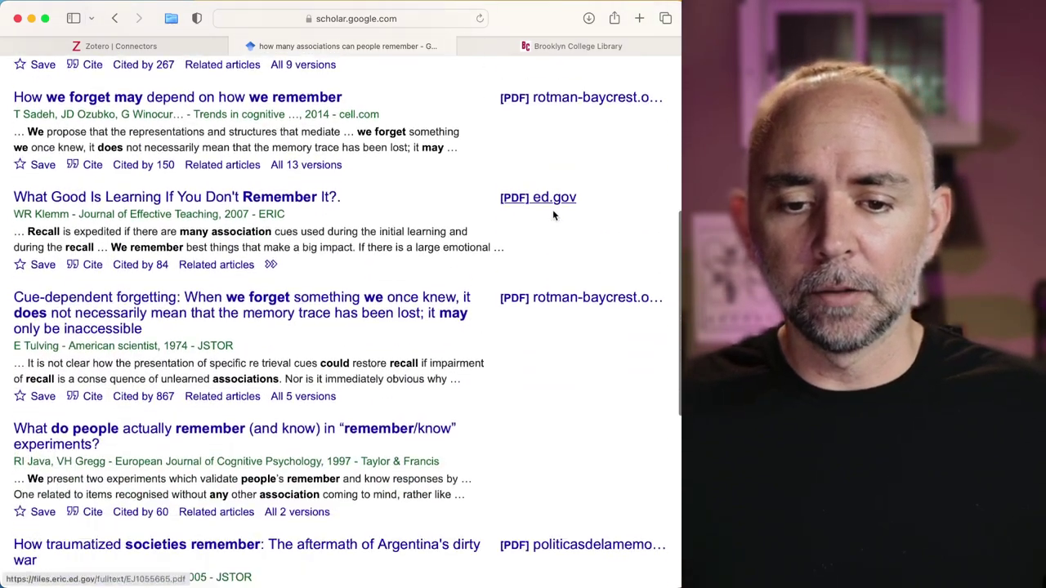
scroll(552, 215, "down", 3)
scroll(553, 214, "up", 5)
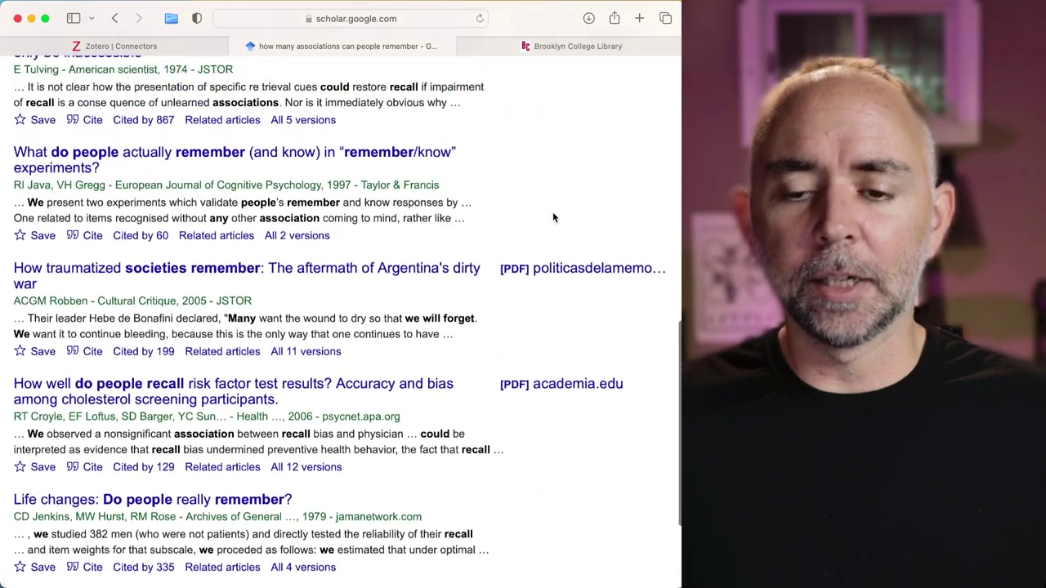
scroll(552, 215, "up", 7)
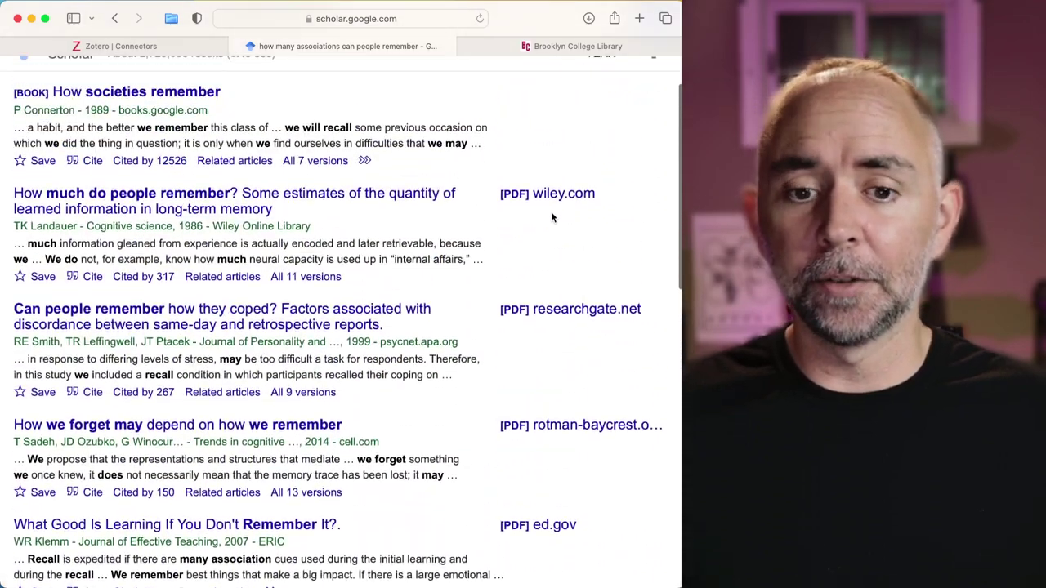
scroll(552, 219, "up", 1)
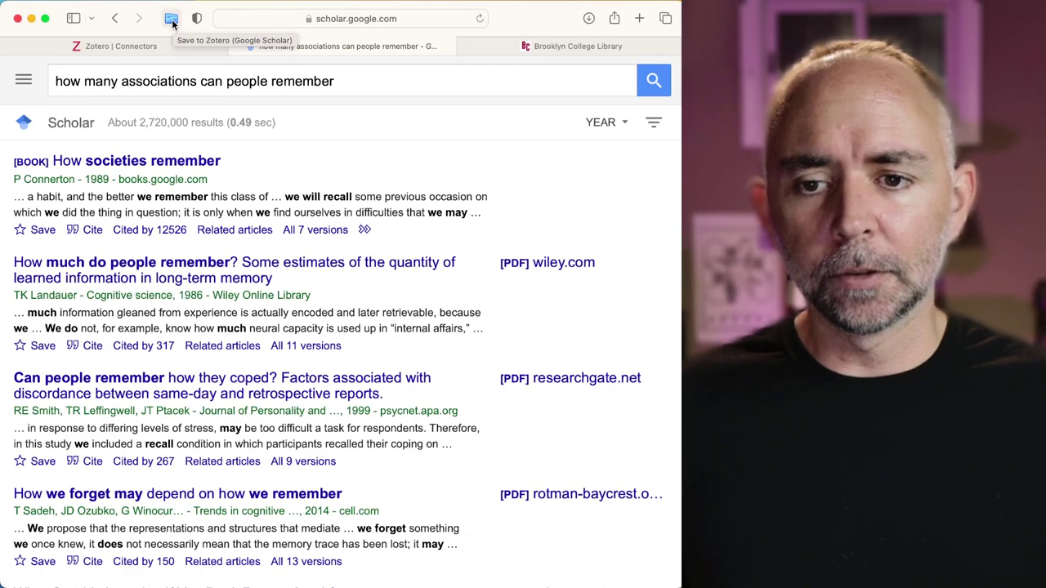
Save four Scholar results, How much do people remember through What Good Is Learning, to Test 2530
left_click(172, 19)
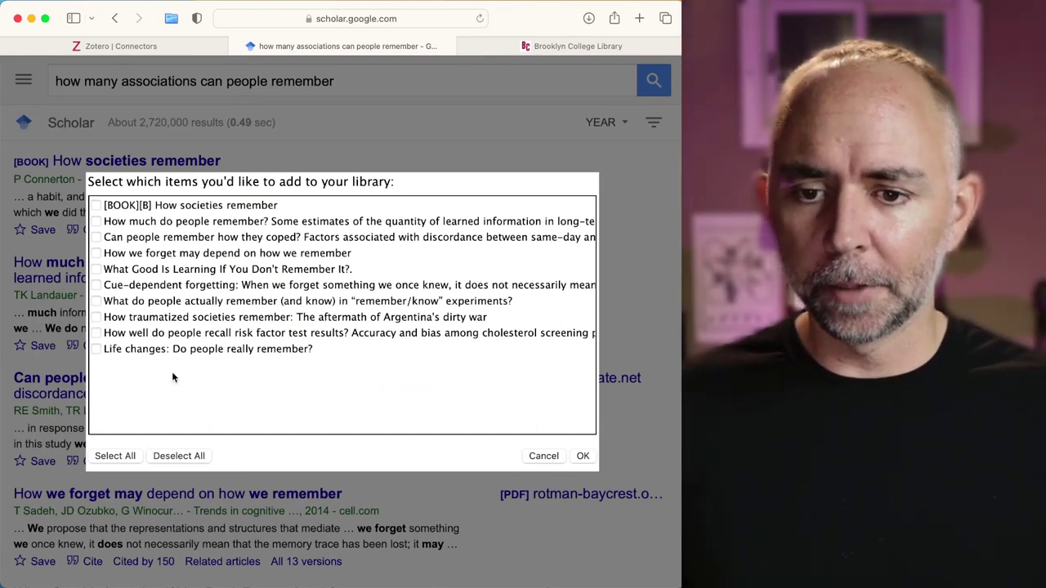
left_click(97, 222)
left_click(97, 237)
left_click(97, 253)
left_click(96, 269)
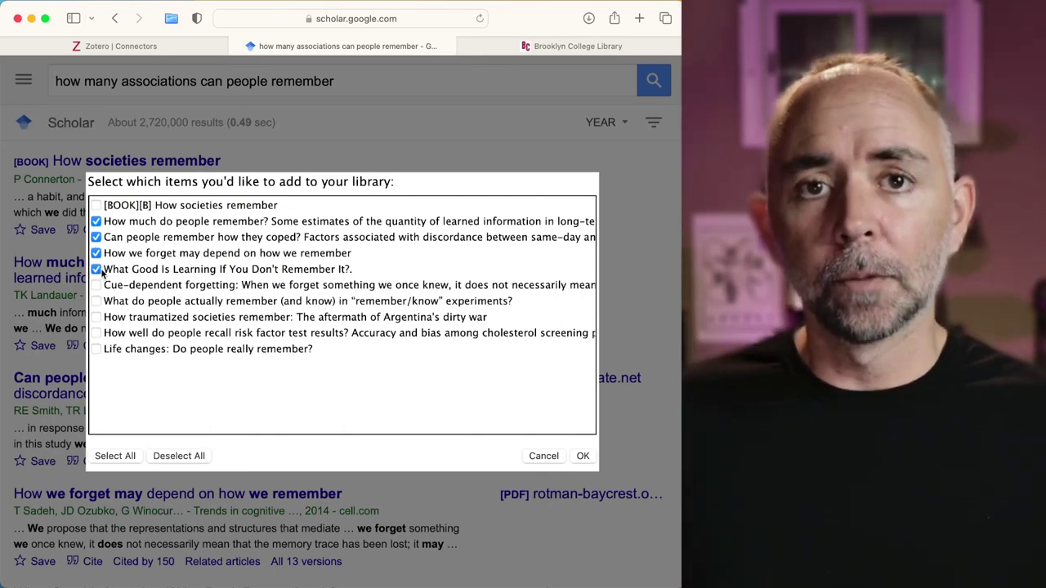
left_click(583, 458)
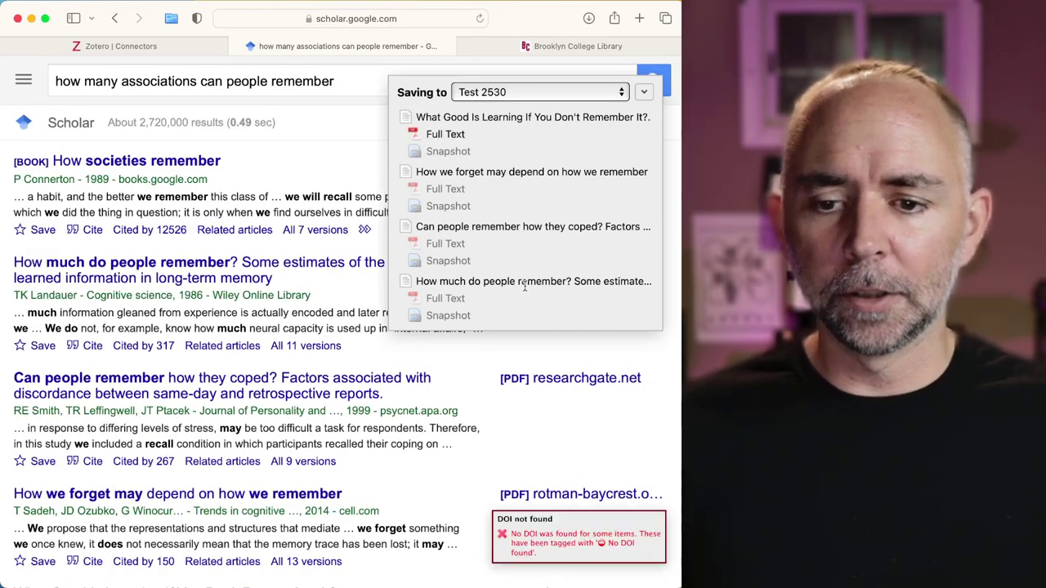
mouse_move(8, 343)
left_click(16, 285)
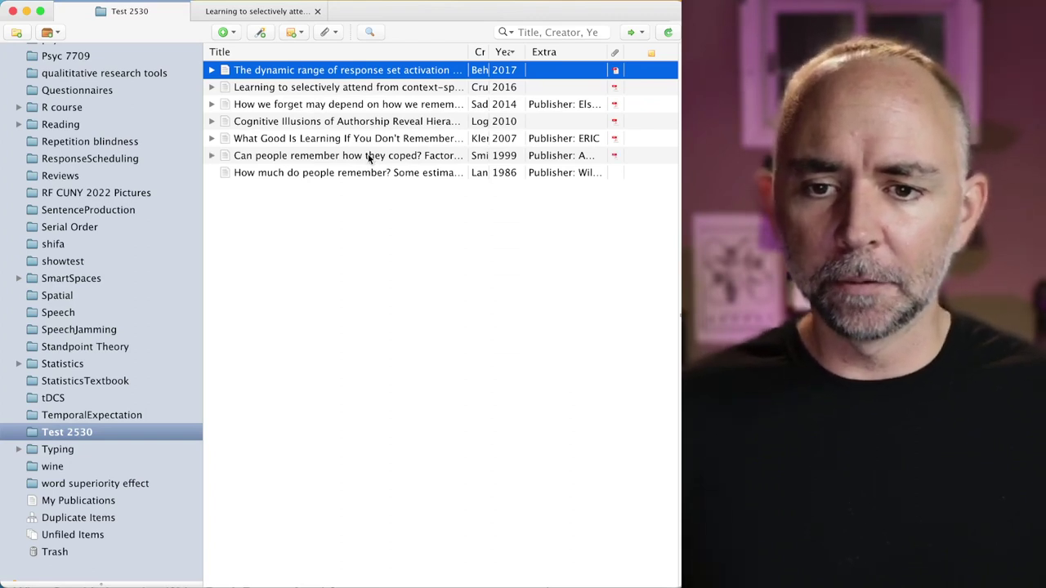
Check the Full Text attachments of the 2014 forgetting and 1999 coping articles, then return to Safari
left_click(364, 105)
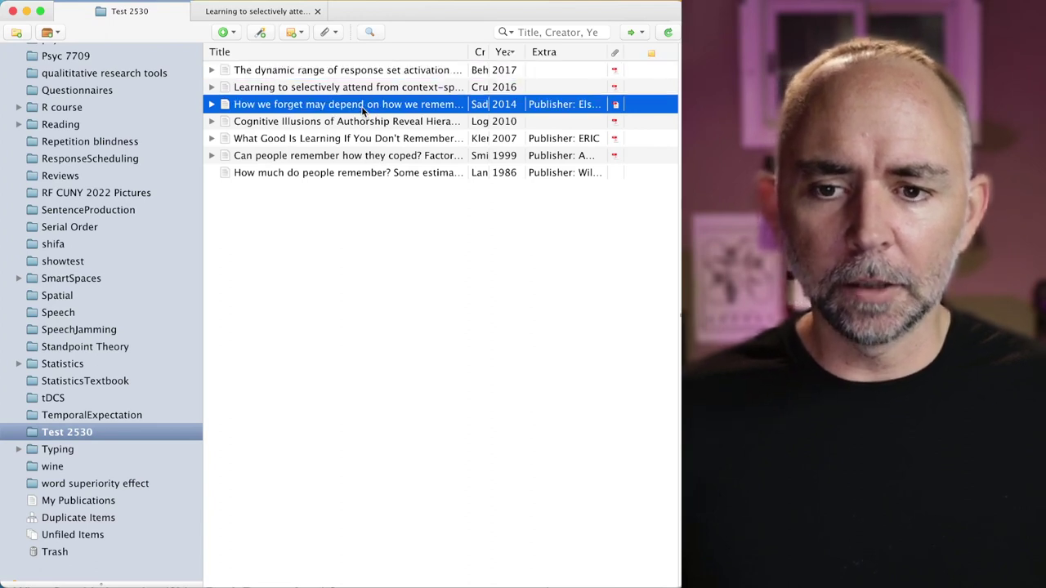
left_click(212, 105)
left_click(282, 123)
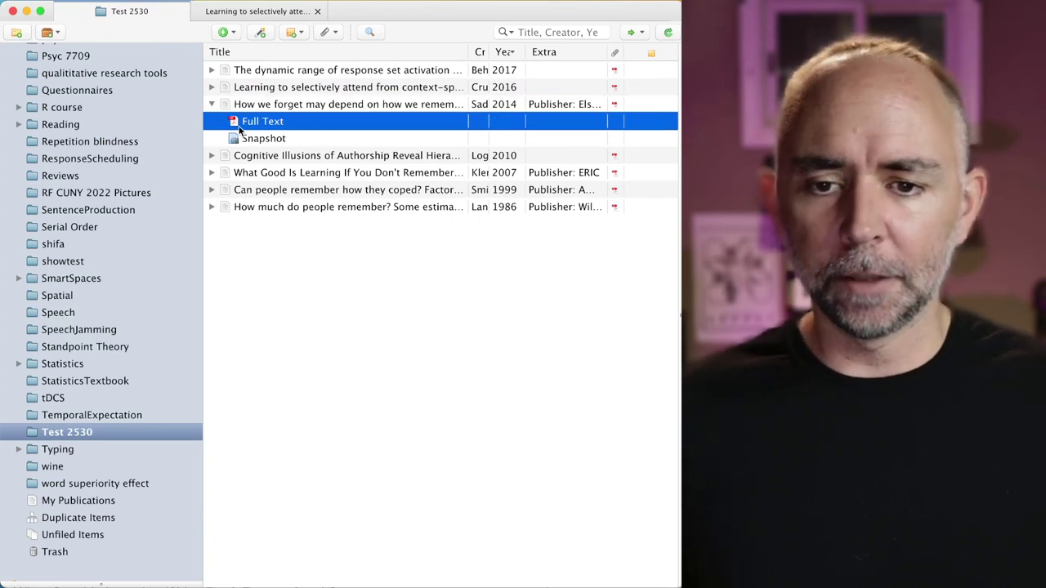
left_click(212, 105)
left_click(322, 159)
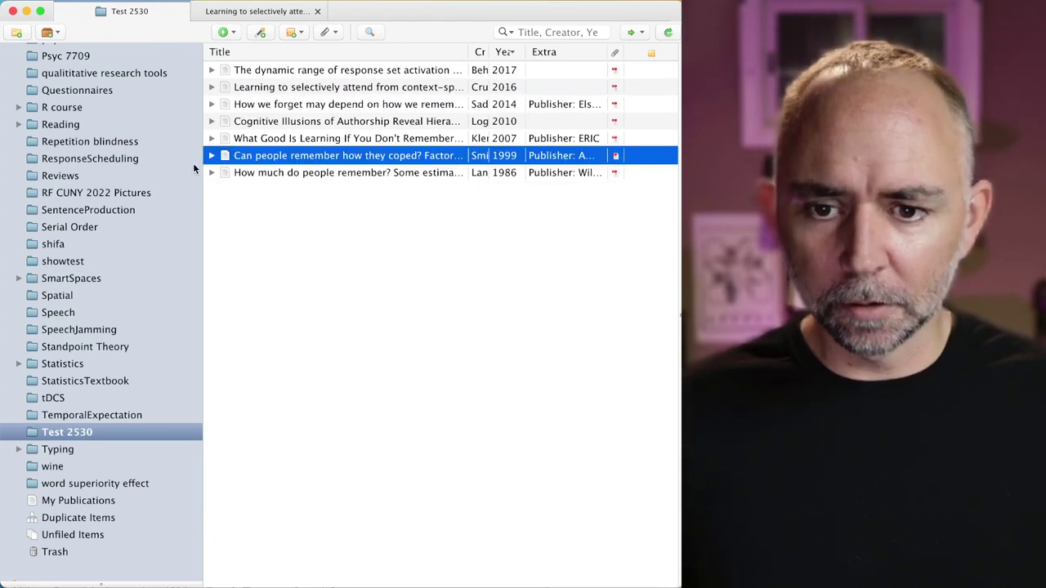
left_click(212, 156)
left_click(225, 166)
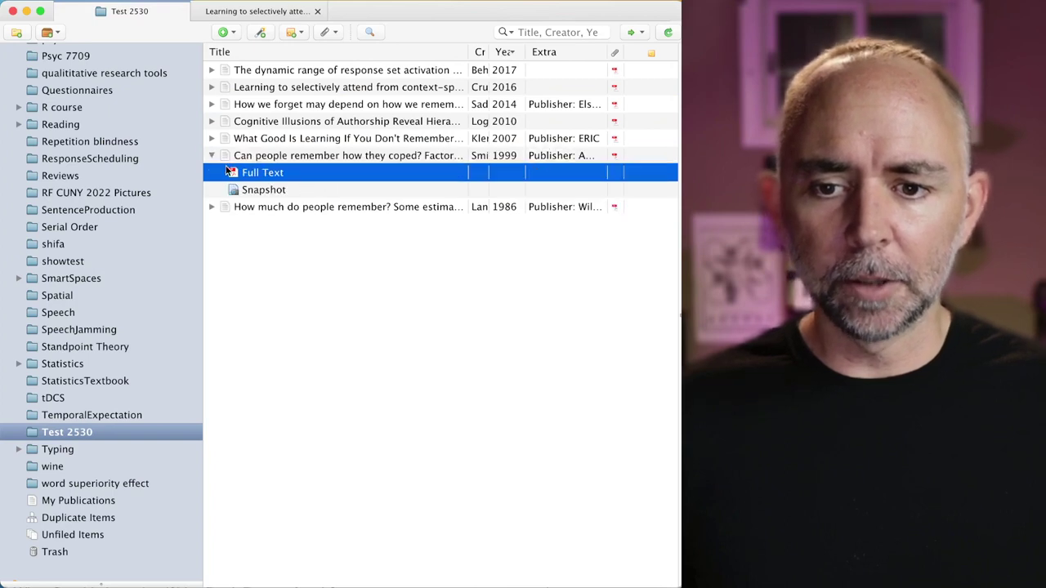
left_click(212, 156)
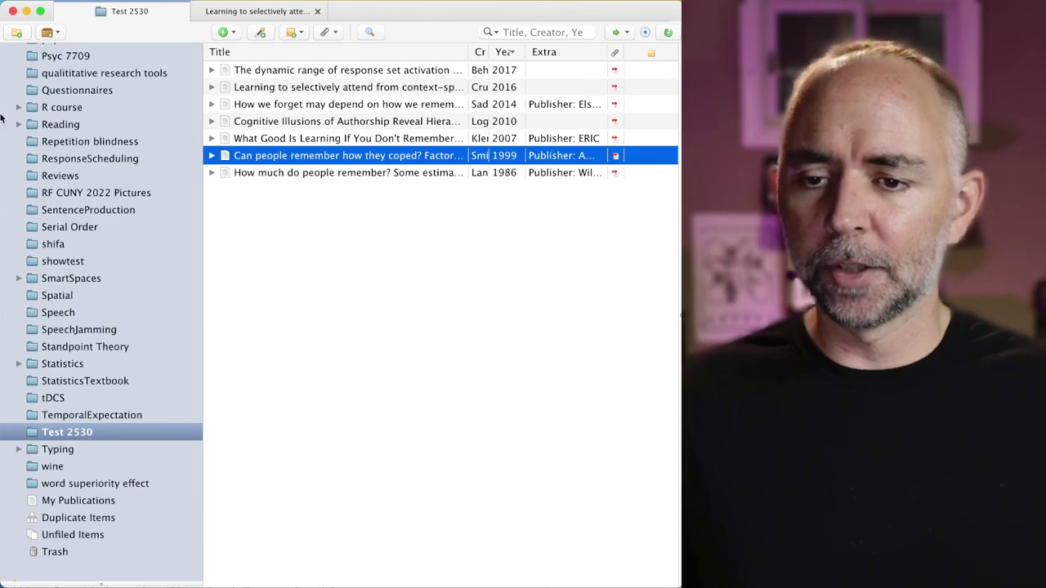
mouse_move(2, 119)
left_click(18, 190)
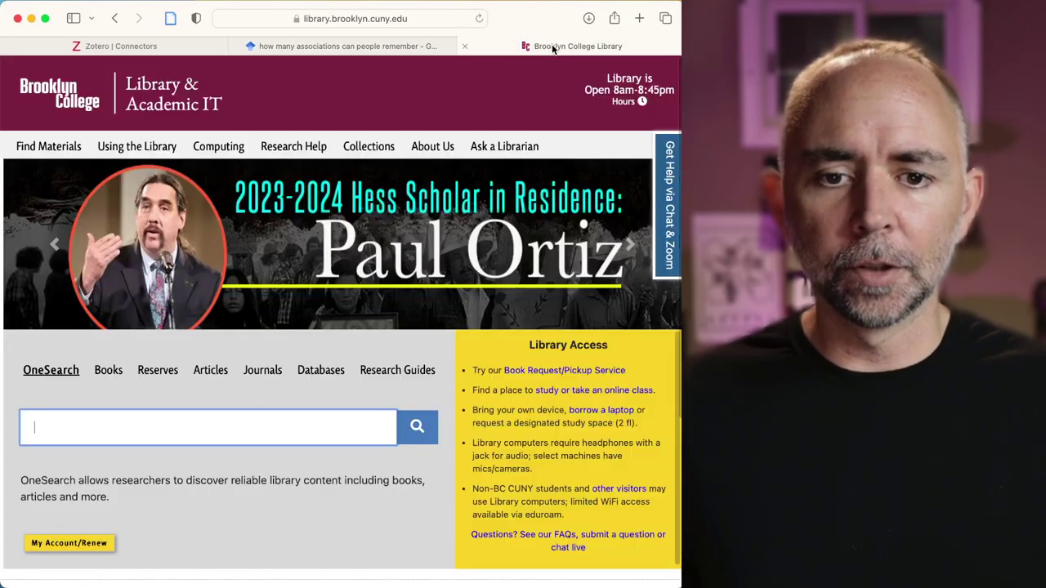
Review the Goldinger & Hansen 2005 assignment reference on the course page
left_click(553, 48)
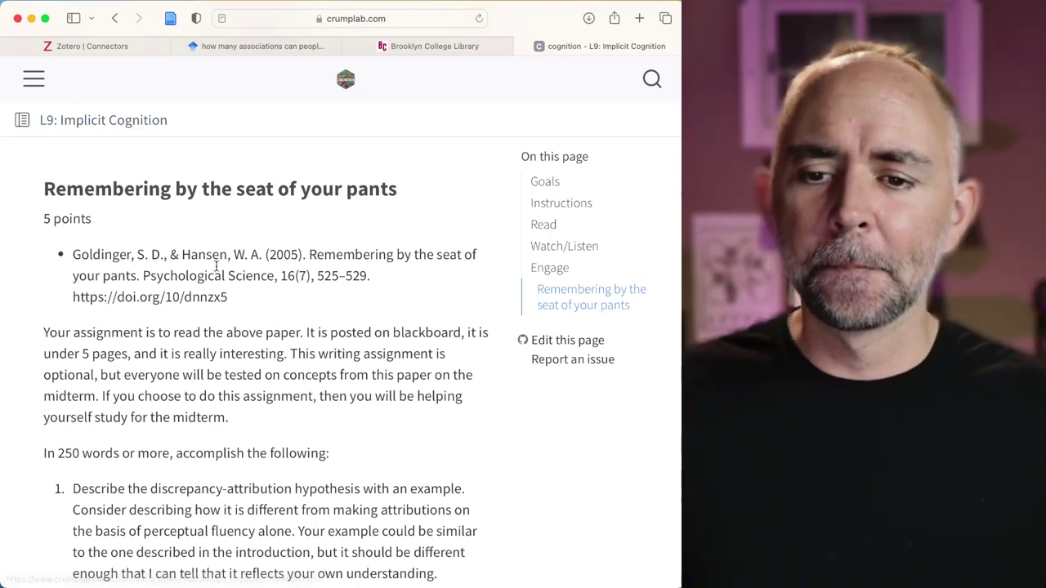
scroll(218, 270, "up", 2)
scroll(219, 269, "down", 2)
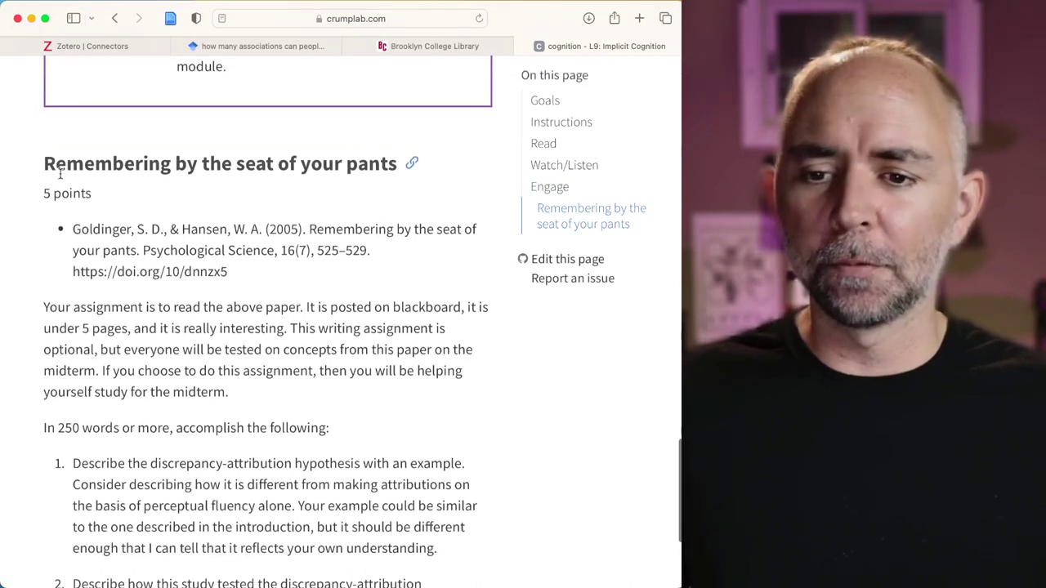
left_click_drag(47, 167, 436, 204)
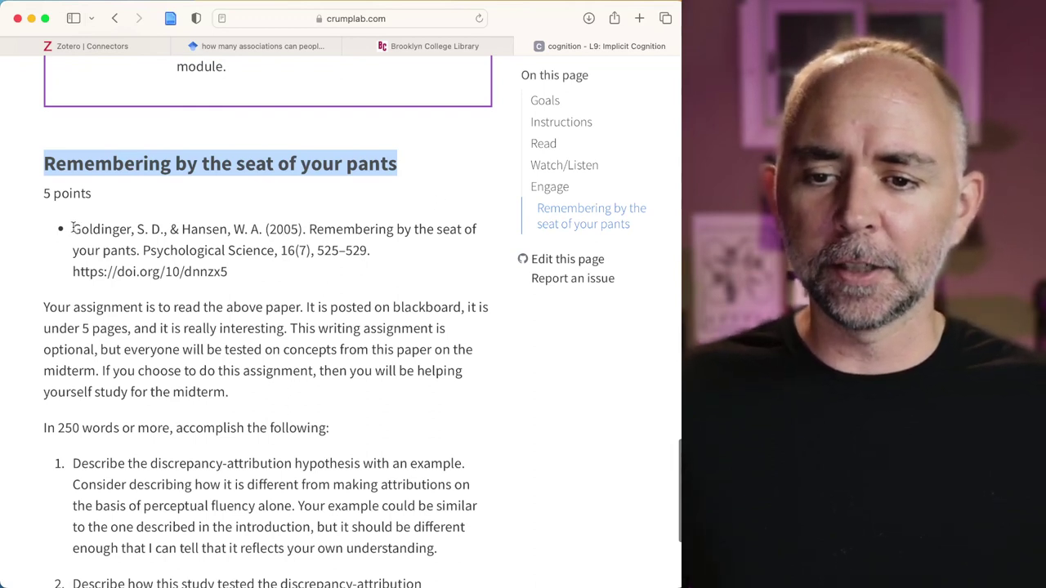
left_click_drag(72, 229, 234, 262)
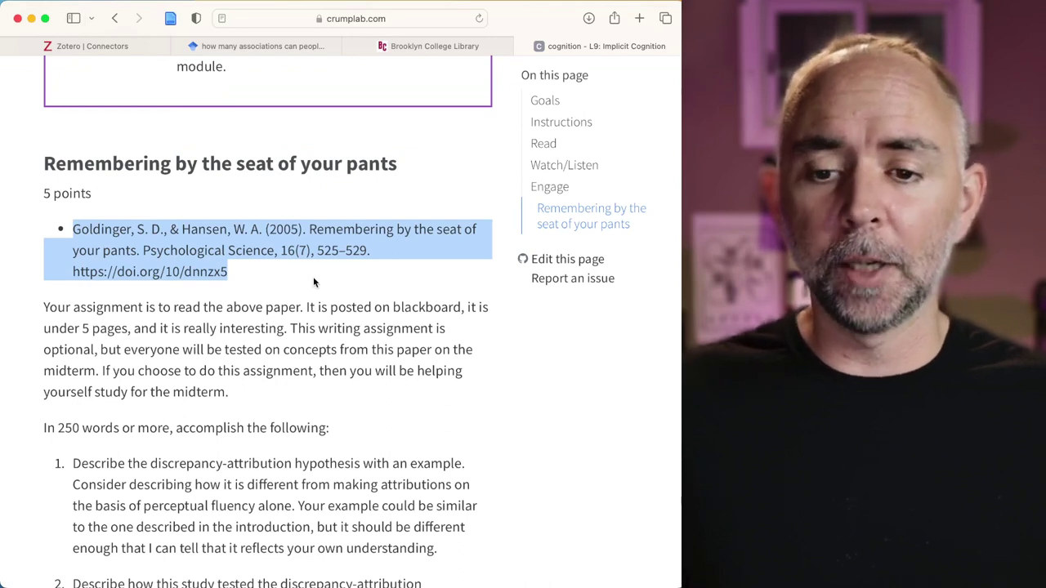
left_click(316, 279)
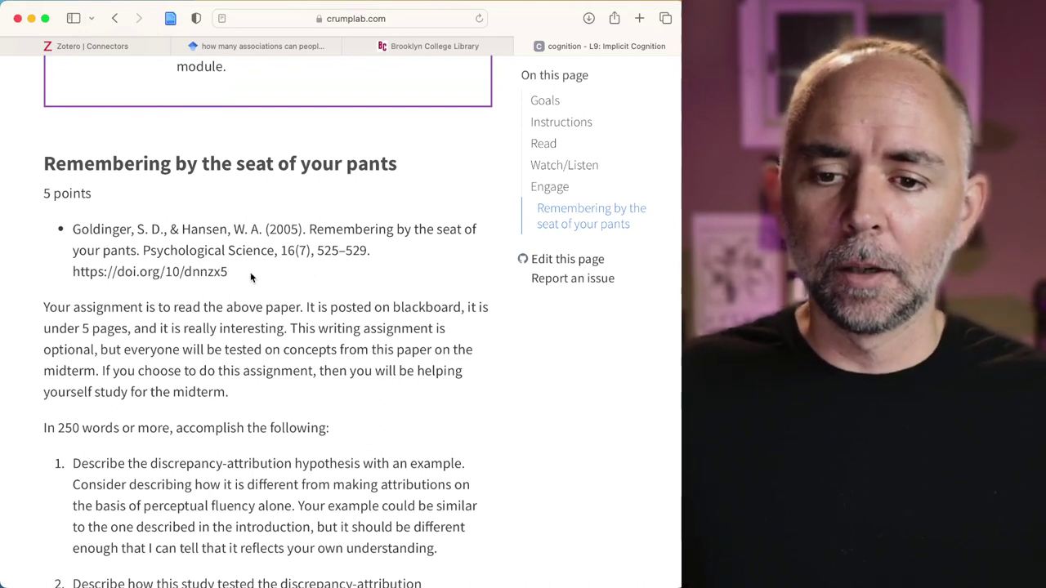
left_click_drag(257, 278, 83, 271)
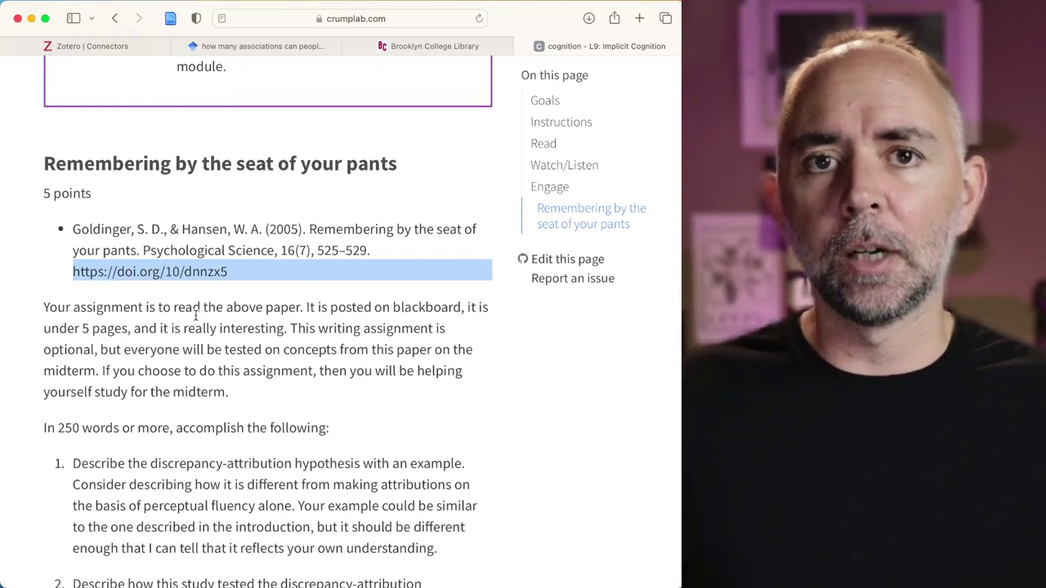
left_click(246, 267)
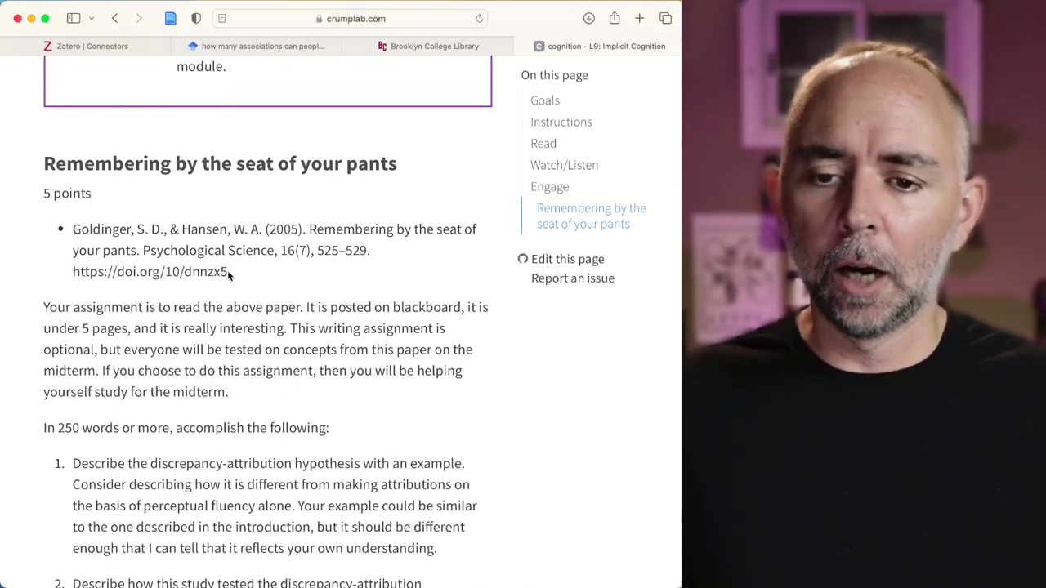
left_click_drag(227, 270, 88, 274)
key("super+c")
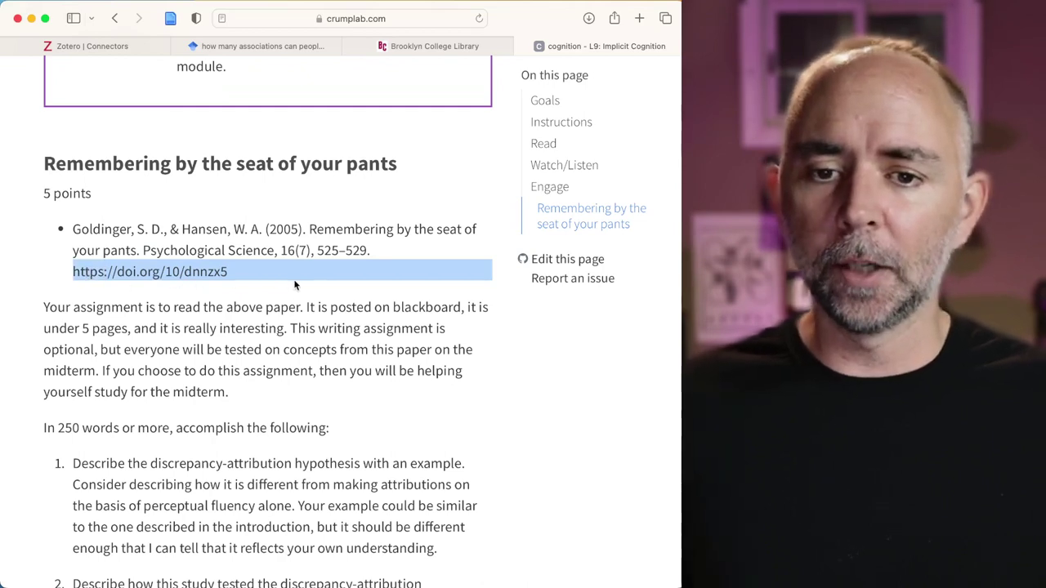
left_click(422, 49)
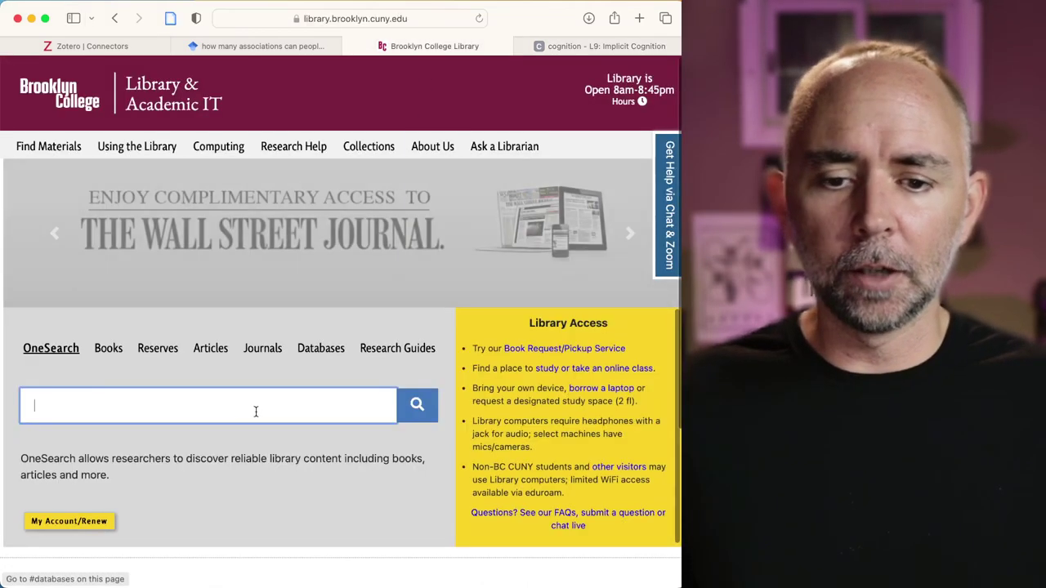
Search OneSearch for the pasted DOI, then select the Goldinger citation text without its DOI
key("super+v")
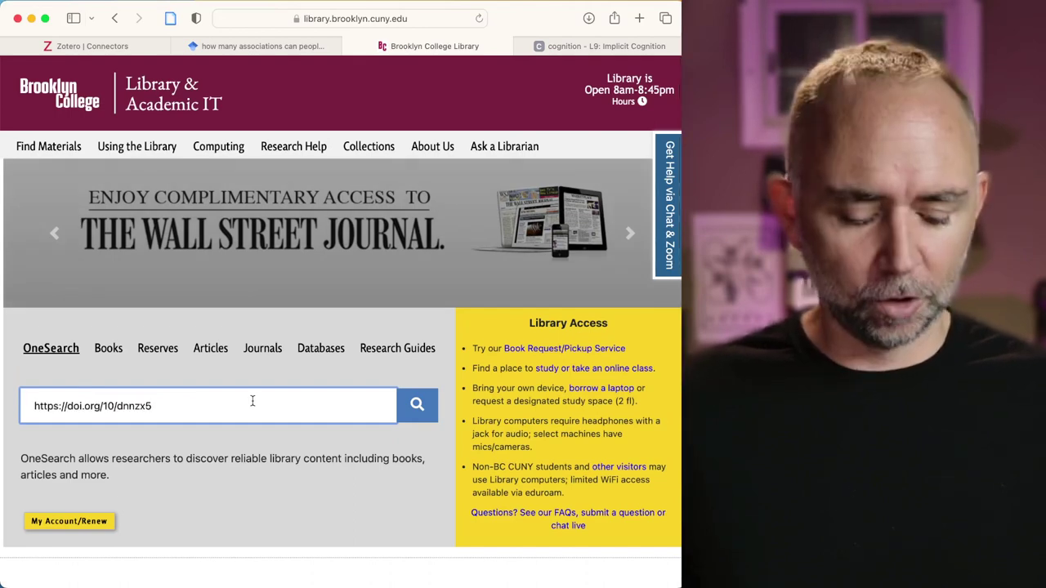
key("Return")
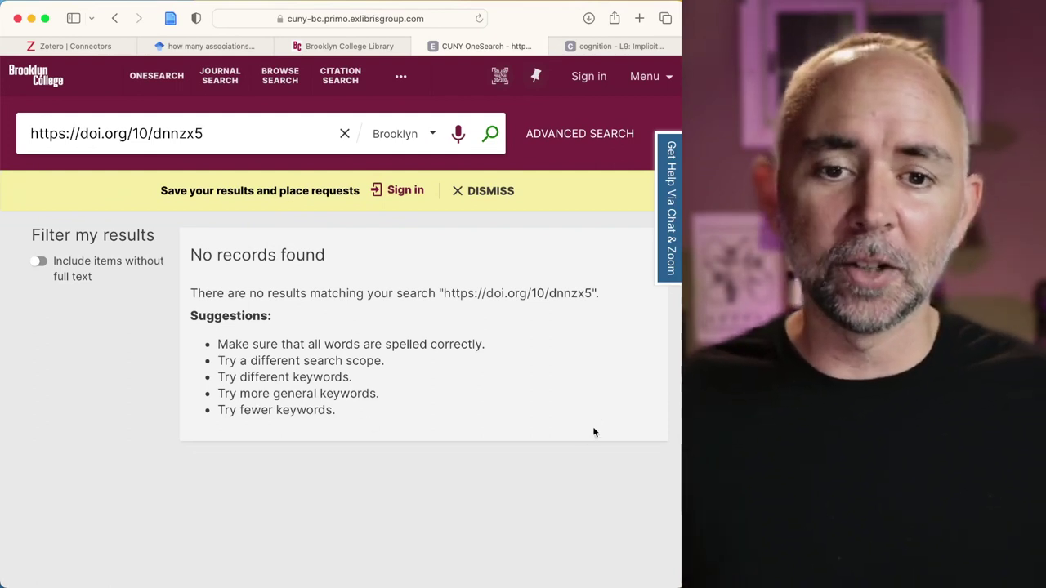
left_click(602, 48)
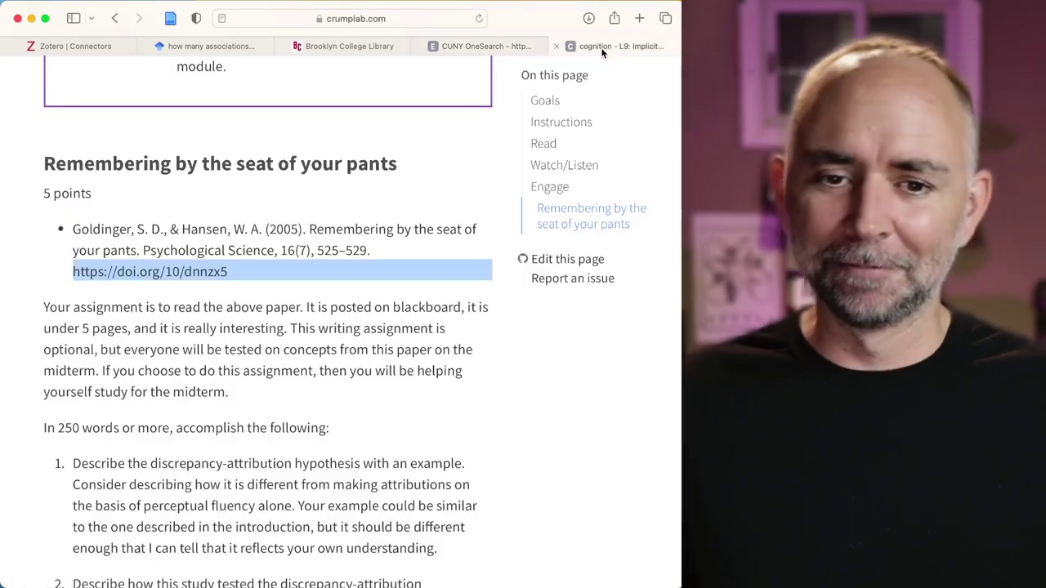
left_click(244, 276)
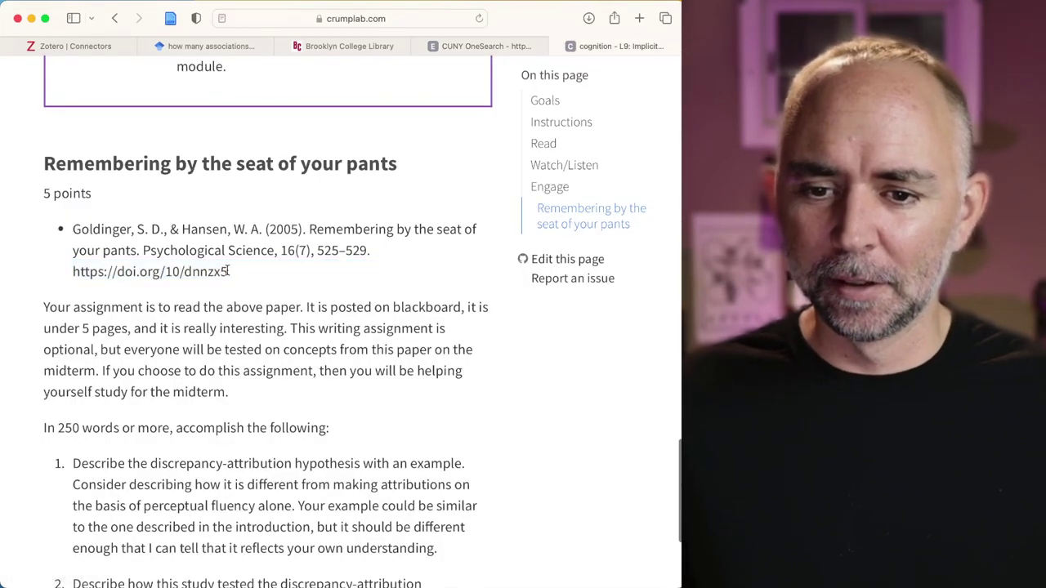
left_click_drag(372, 252, 73, 230)
key("super+c")
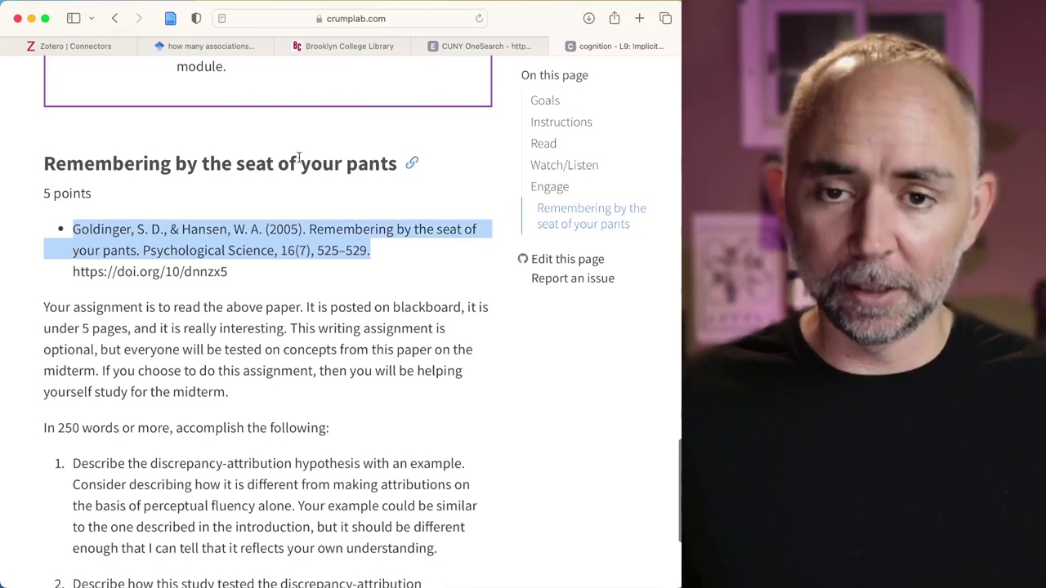
Search OneSearch with the Goldinger citation text and open the second article's online access
left_click(486, 46)
left_click(249, 134)
key("super+a")
key("super+v")
key("Return")
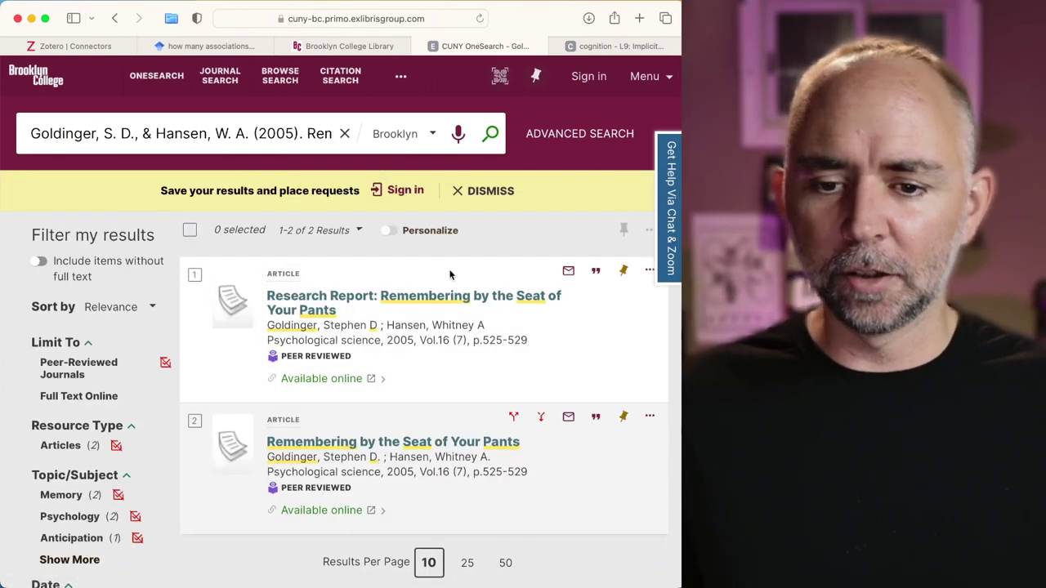
scroll(450, 275, "down", 3)
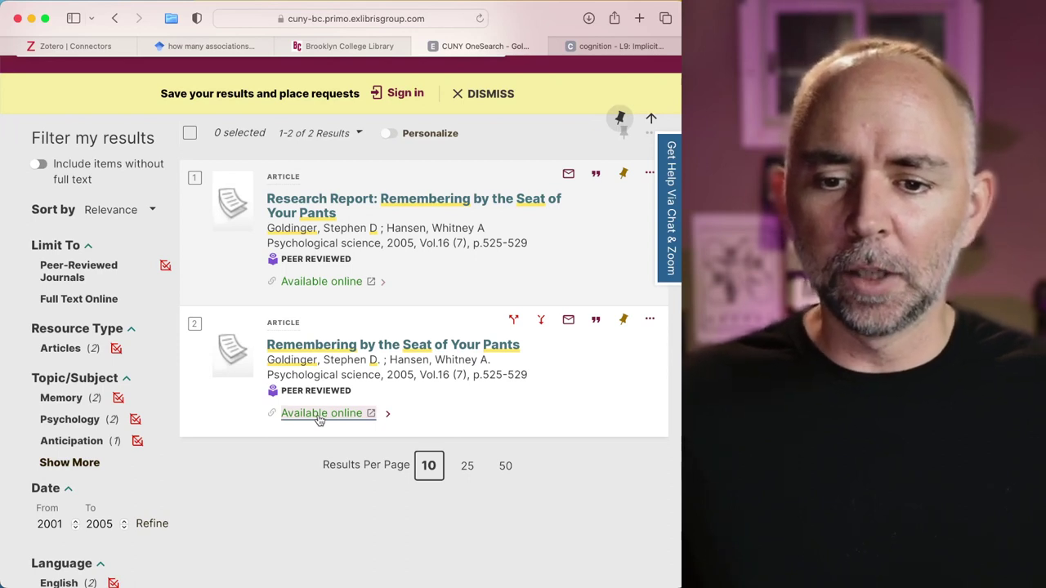
left_click(320, 416)
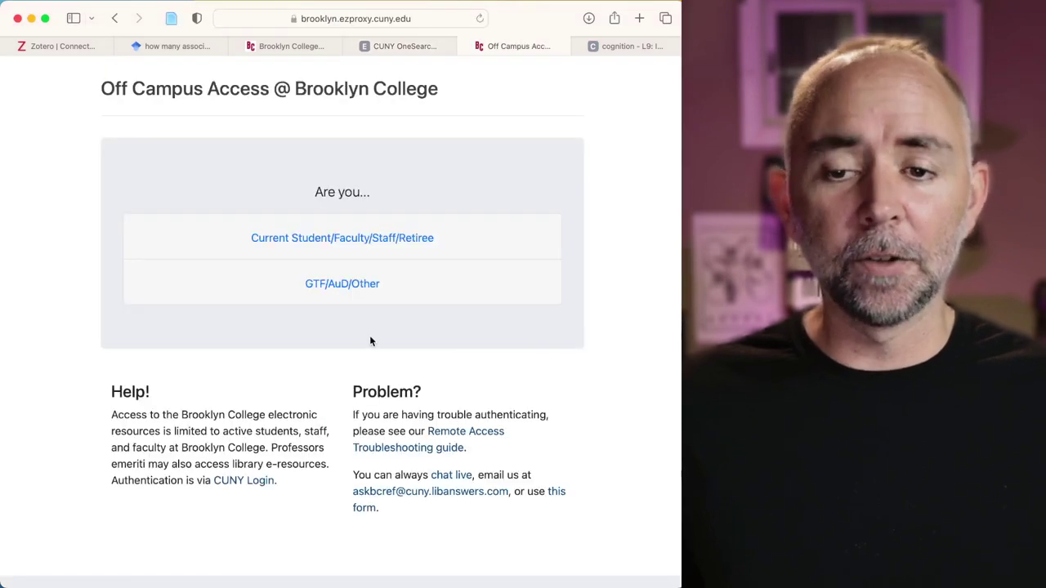
left_click(349, 238)
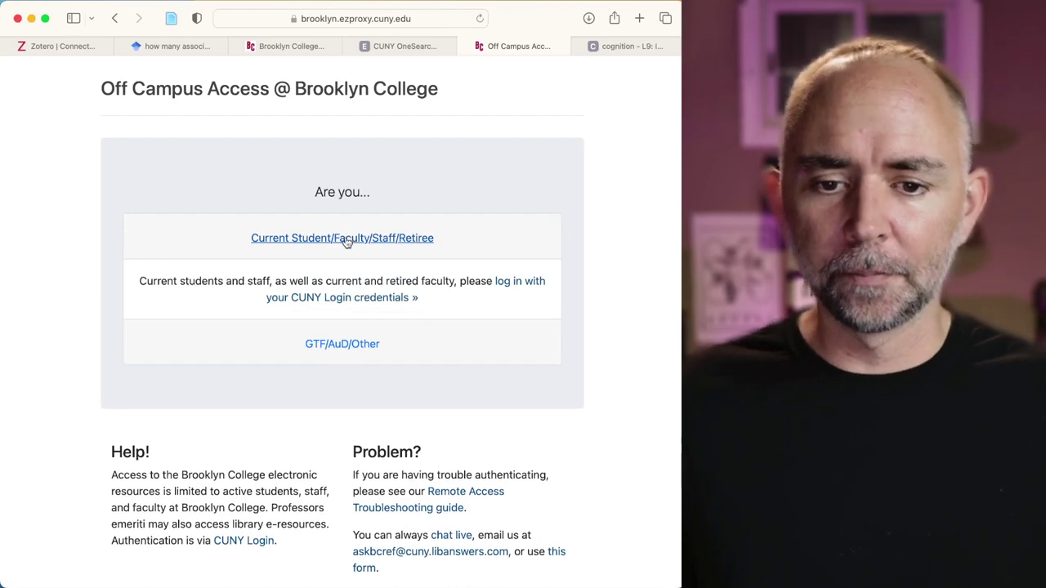
left_click(531, 287)
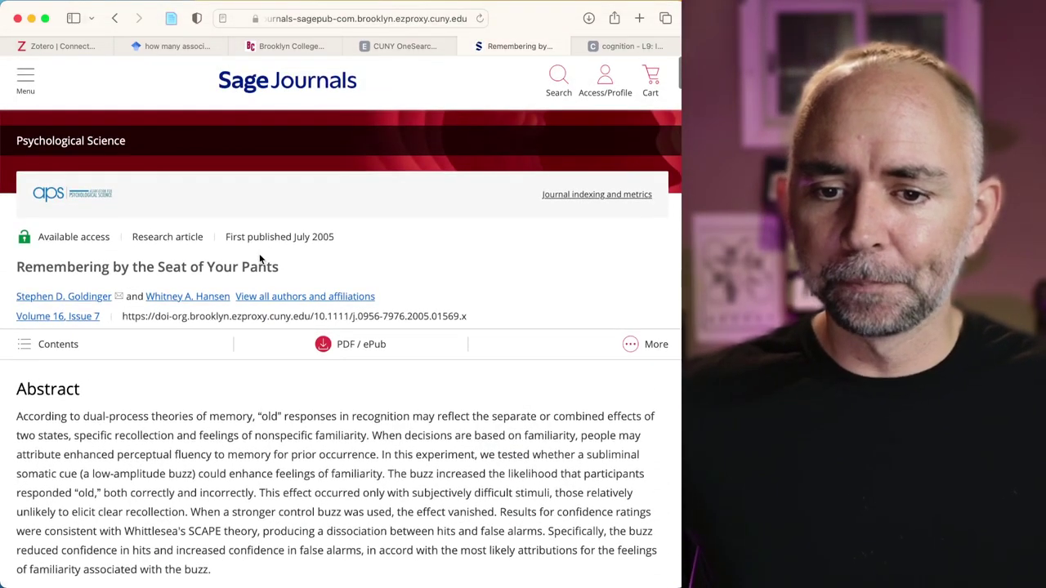
scroll(260, 259, "down", 15)
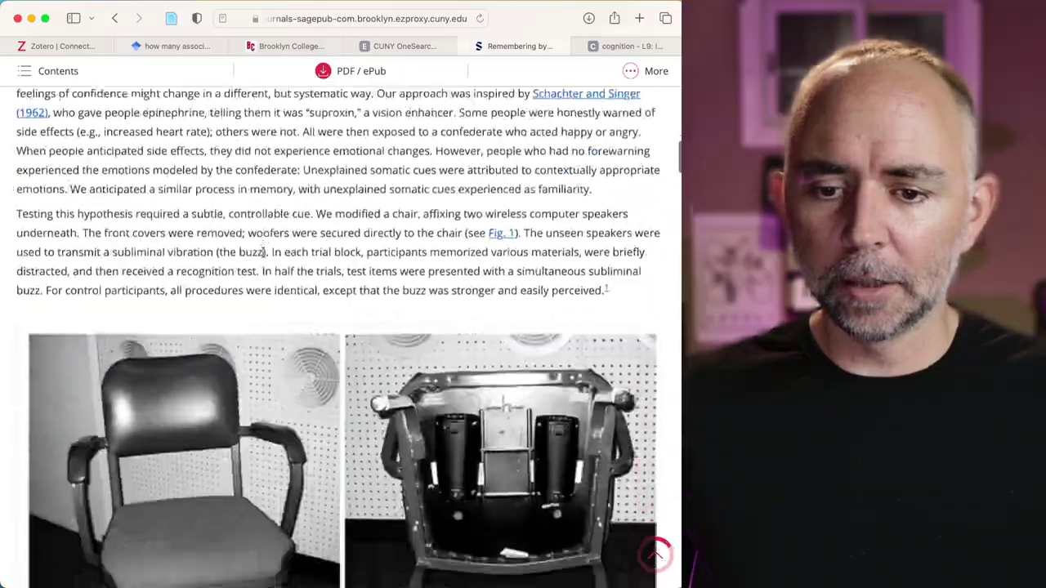
scroll(262, 252, "down", 20)
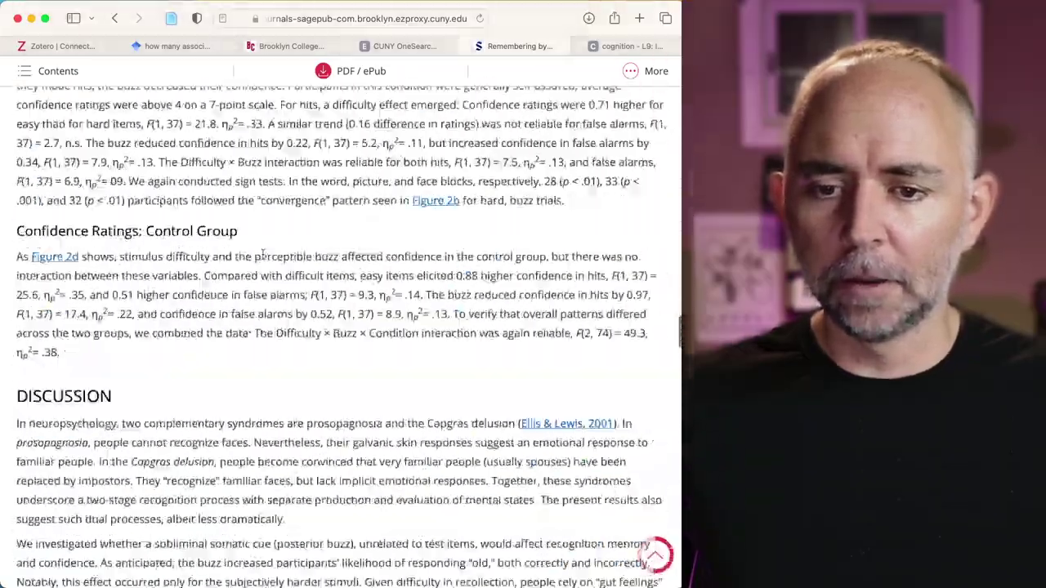
scroll(263, 254, "down", 20)
scroll(273, 237, "up", 10)
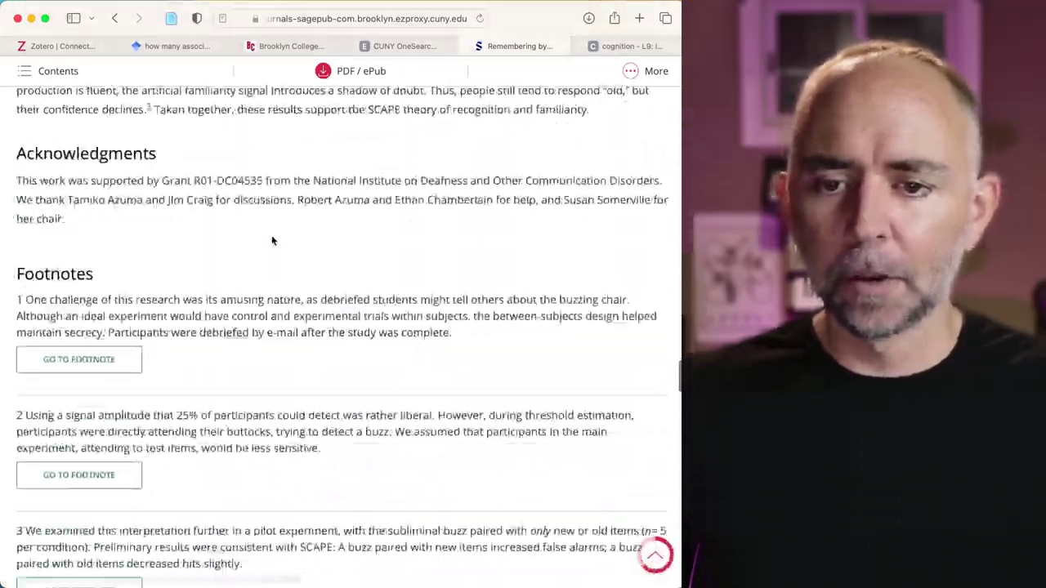
scroll(275, 240, "up", 20)
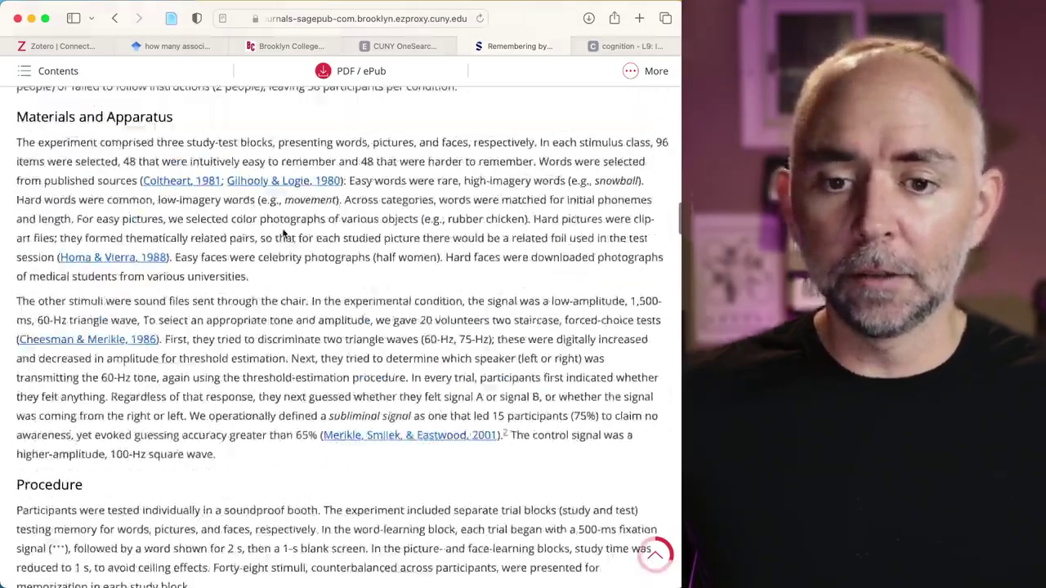
scroll(282, 227, "up", 20)
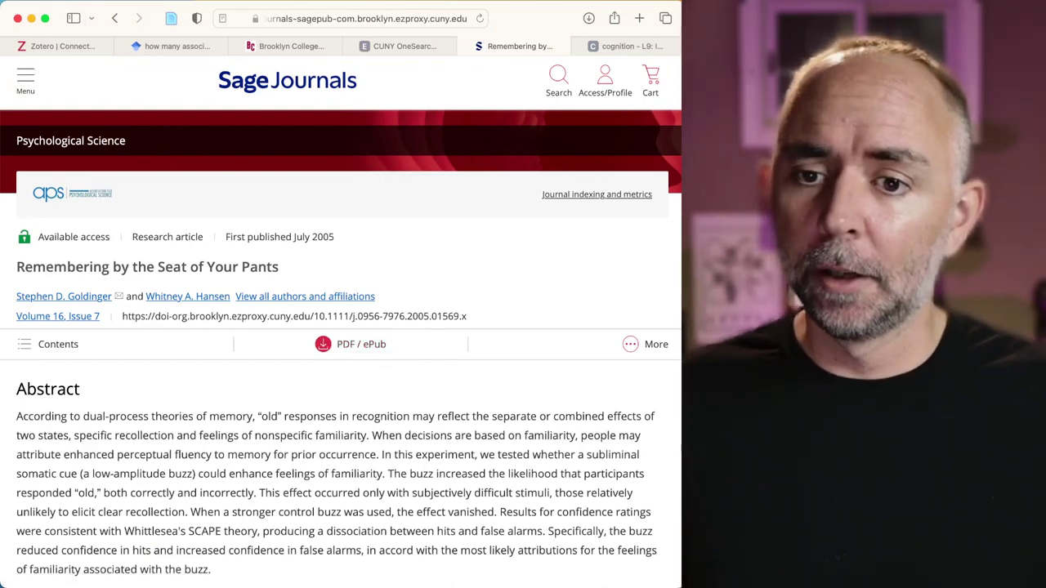
Save Remembering by the Seat of Your Pants with its SAGE PDF to Test 2530 and verify it
left_click(170, 20)
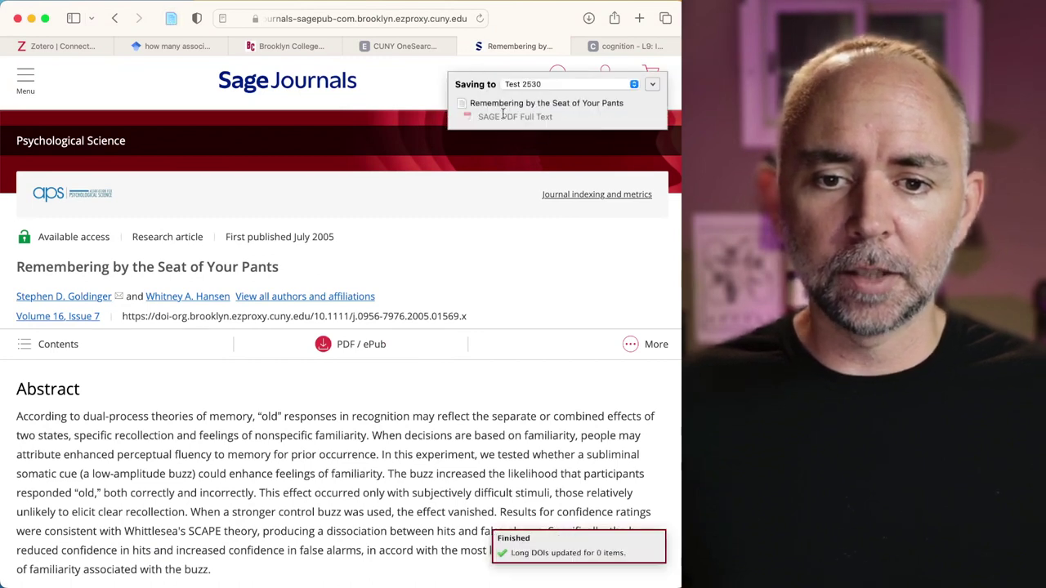
mouse_move(5, 309)
left_click(17, 284)
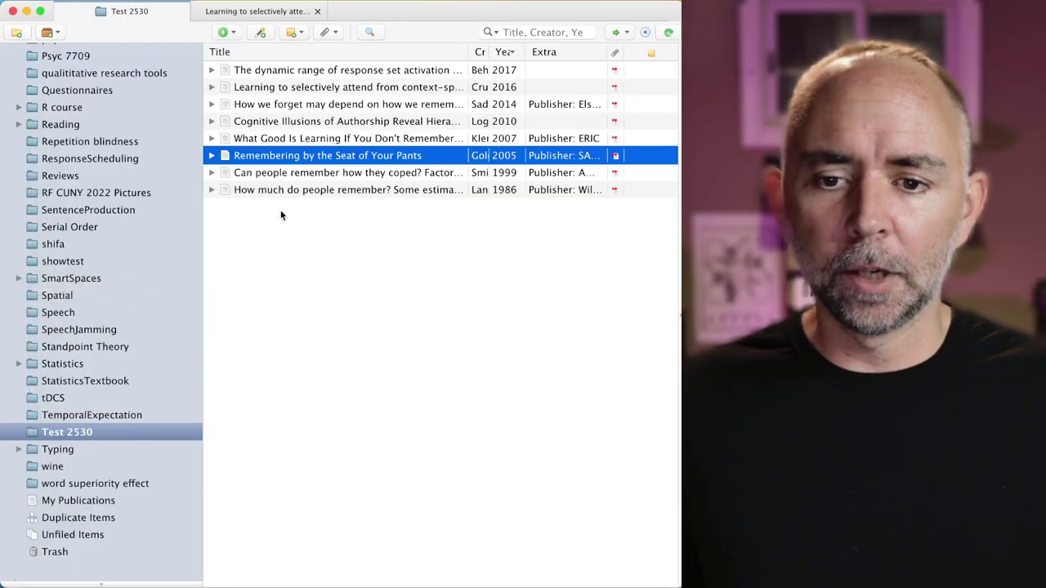
left_click(212, 156)
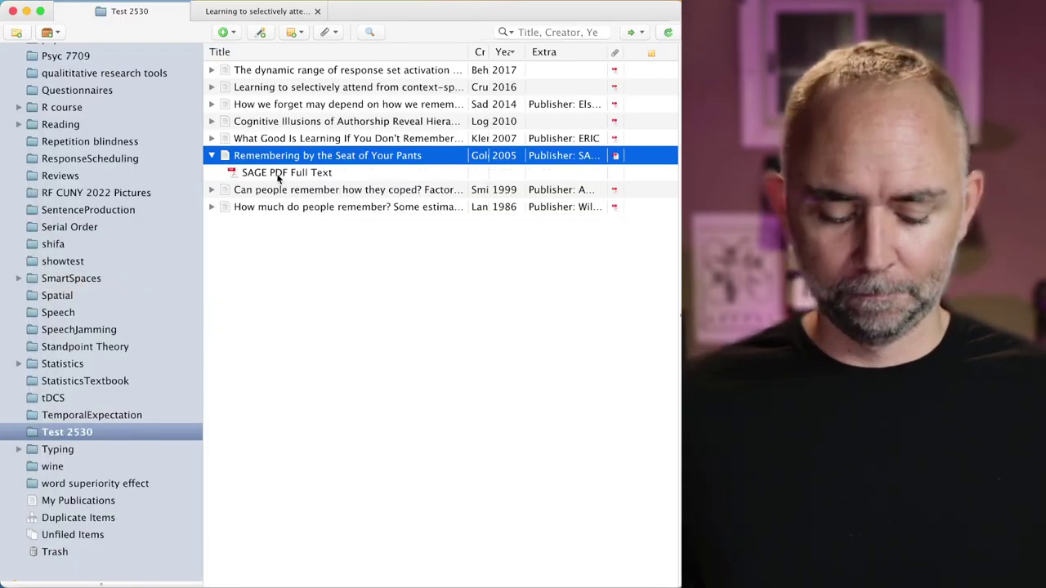
key("Left")
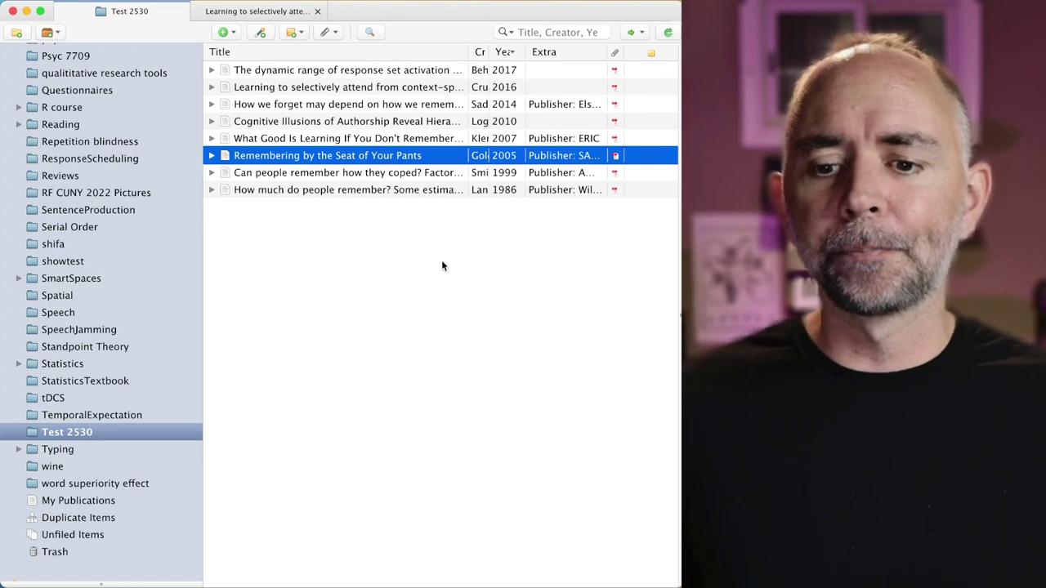
mouse_move(2, 288)
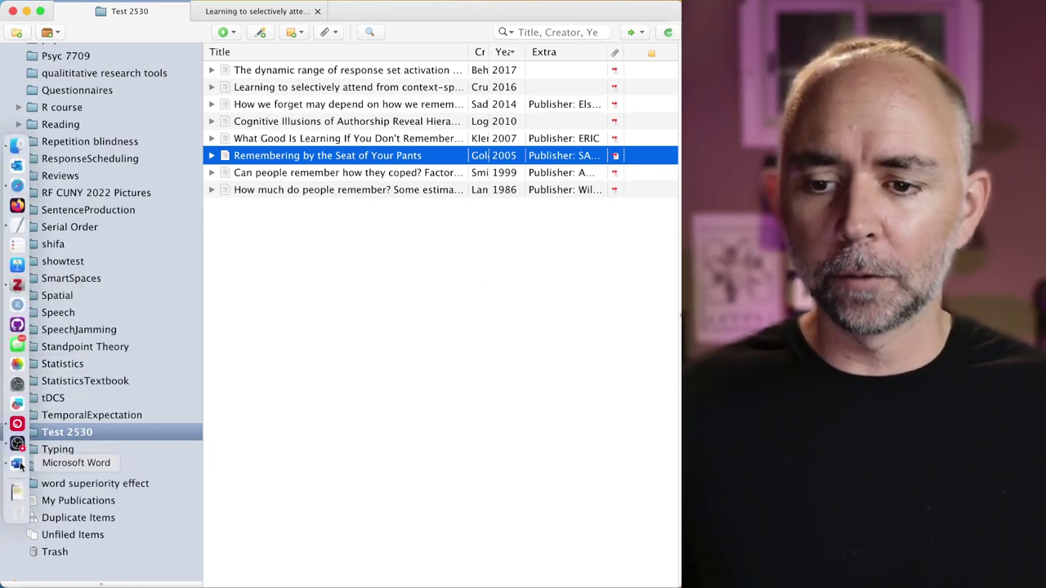
View the Zotero word processor plugin installation page in Safari, then switch to the blank Word document
left_click(18, 188)
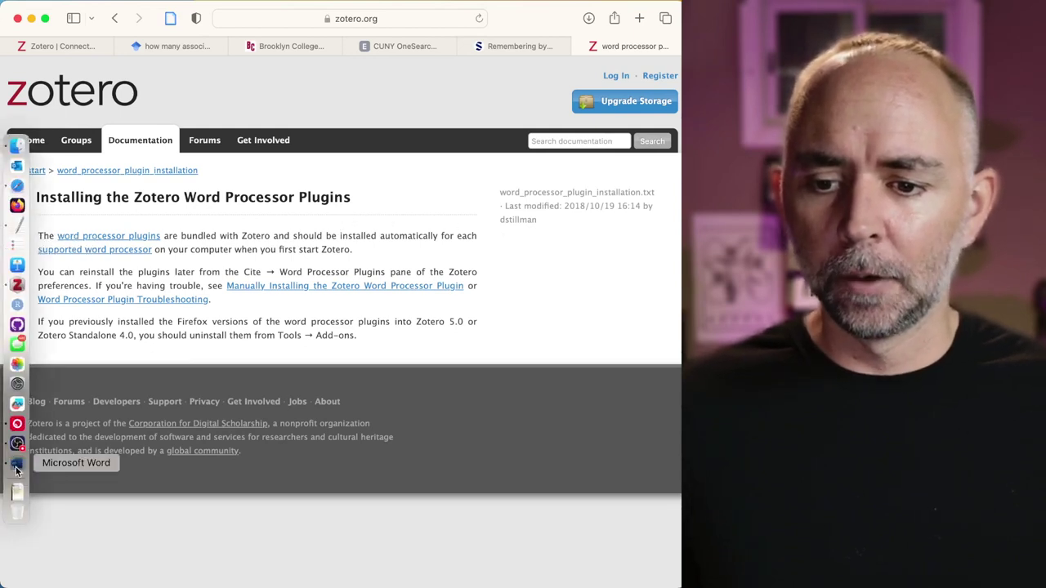
left_click(18, 465)
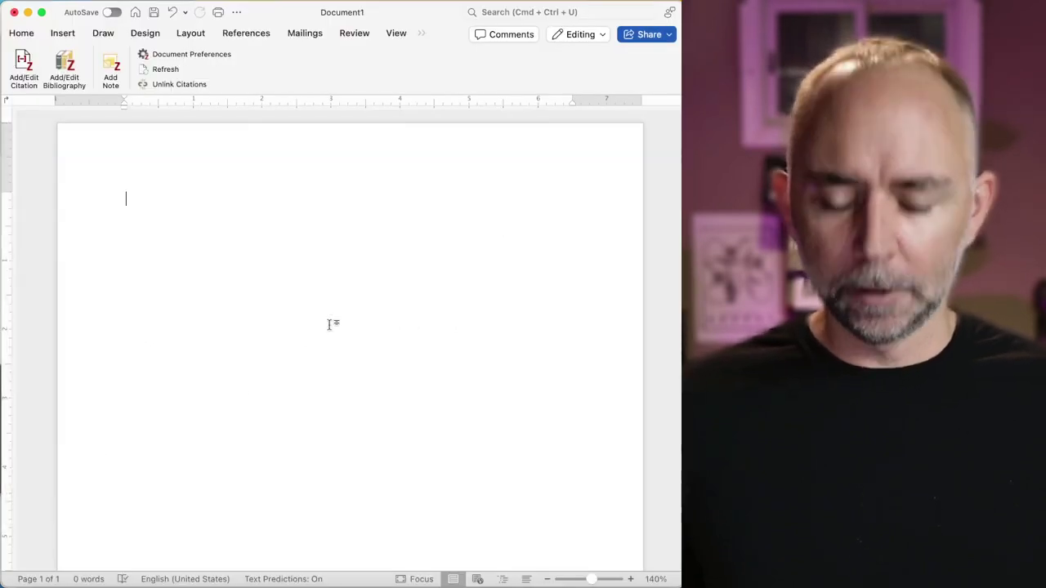
Type "I'm writing a paper. There was a paper that had a chair that people sat on."
type("I'm writing ")
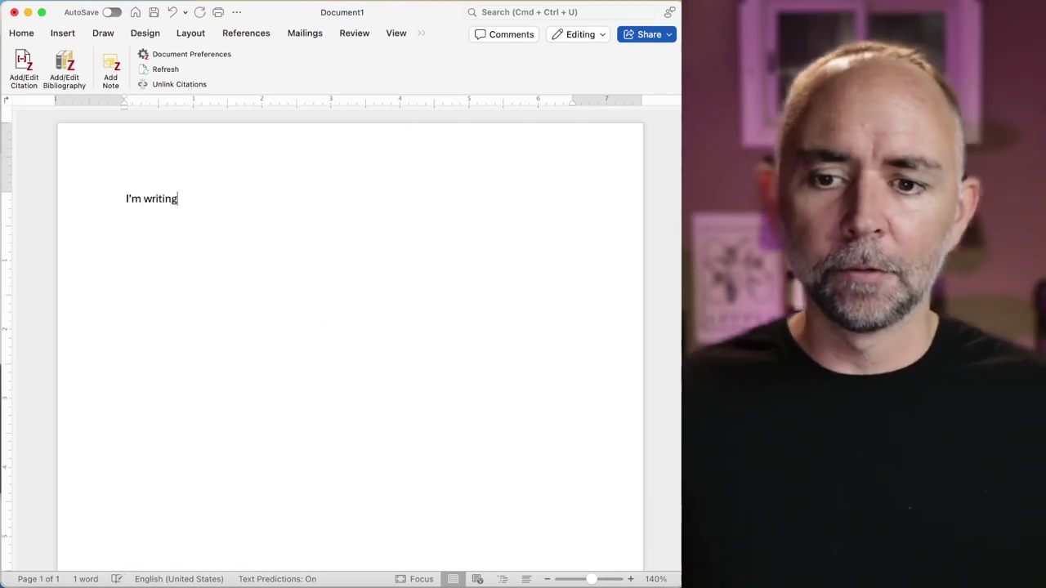
type("a paper.")
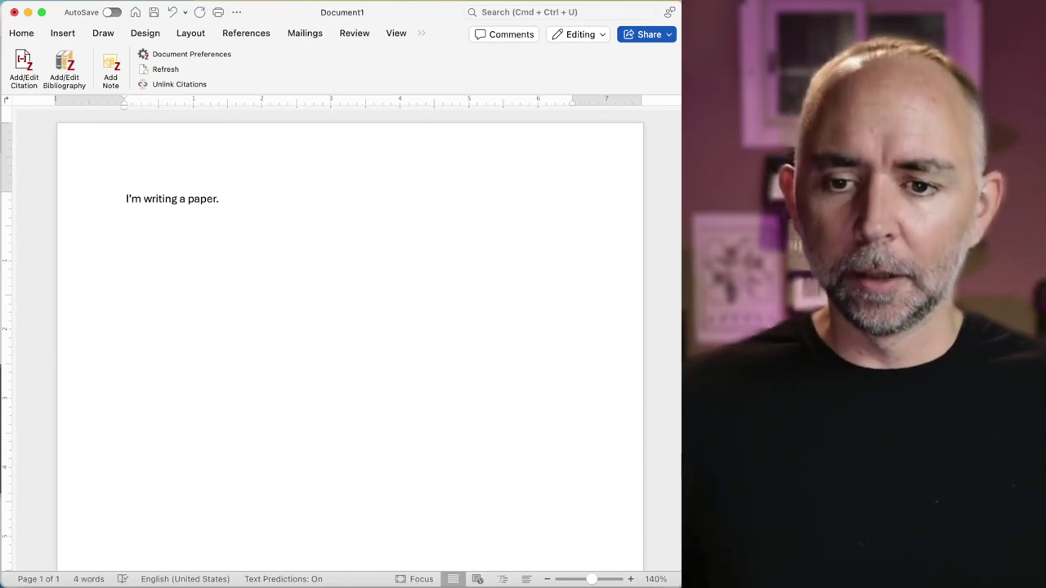
type("There wa")
key("BackSpace")
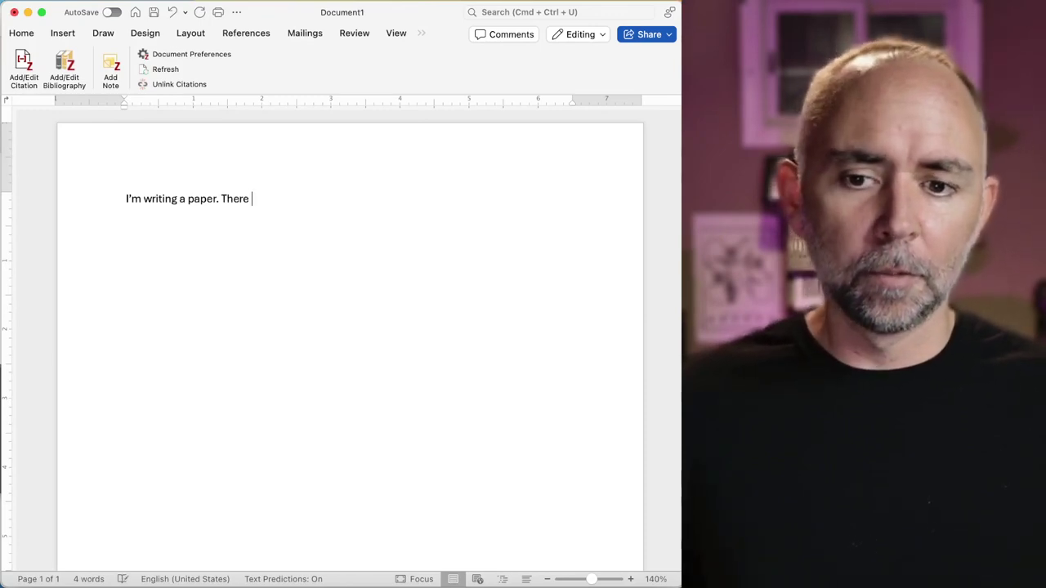
type("was a paper ")
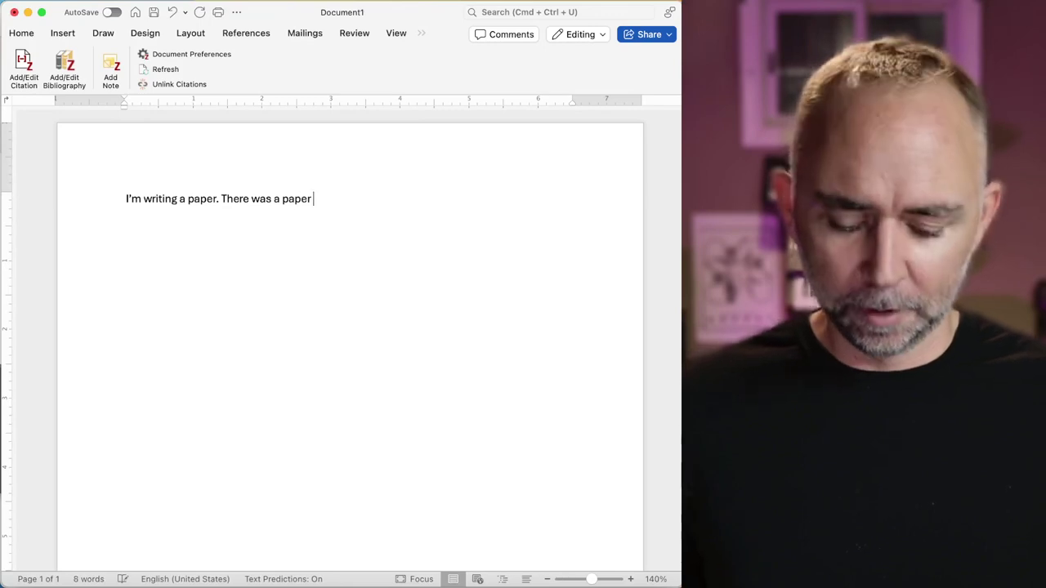
type("that had a chair")
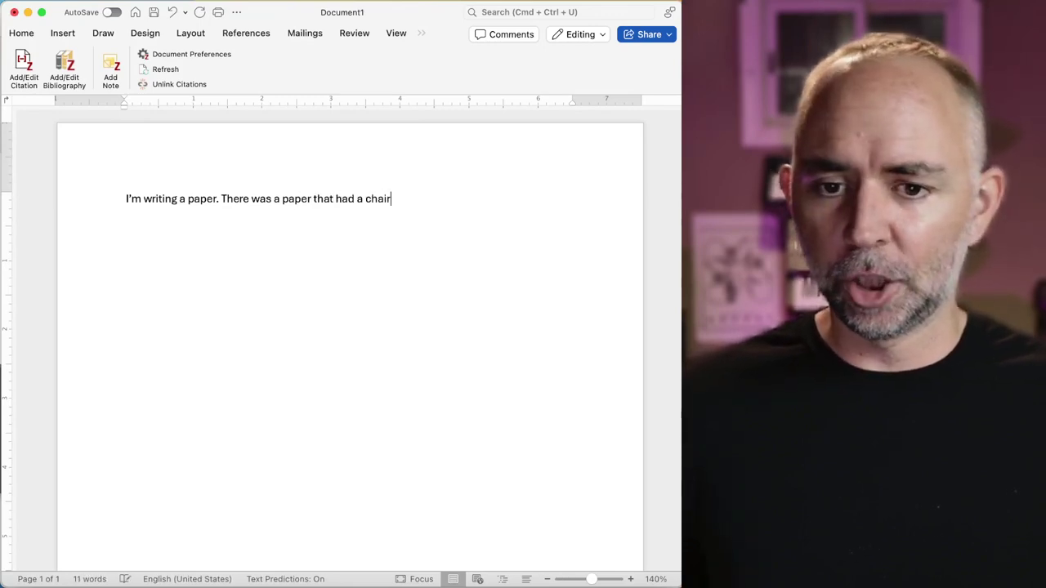
type("that people sat on")
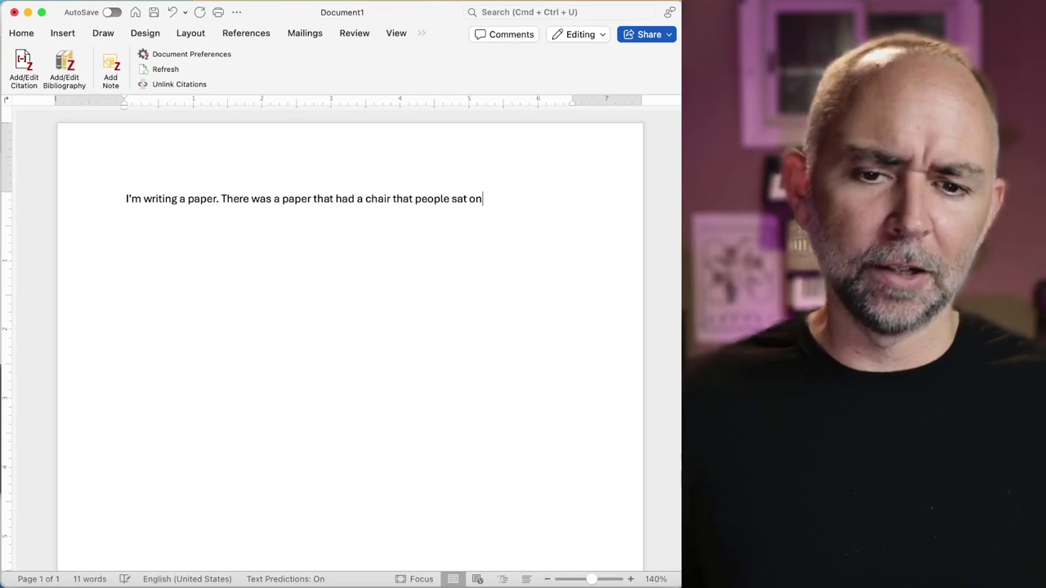
type(".")
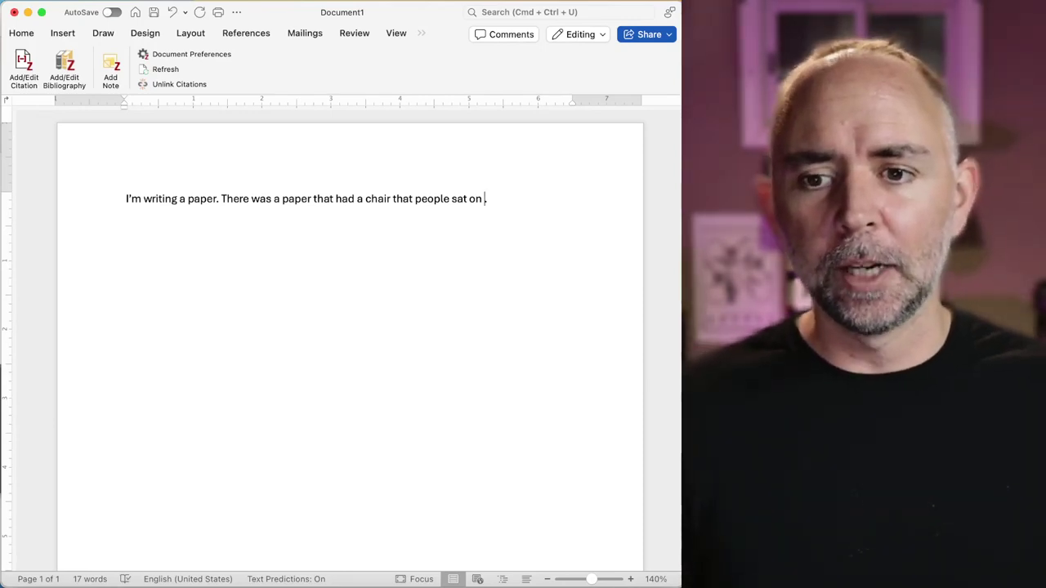
Browse the Word ribbon tabs and show the Zotero tab from the » overflow menu
left_click(18, 35)
left_click(66, 36)
left_click(107, 35)
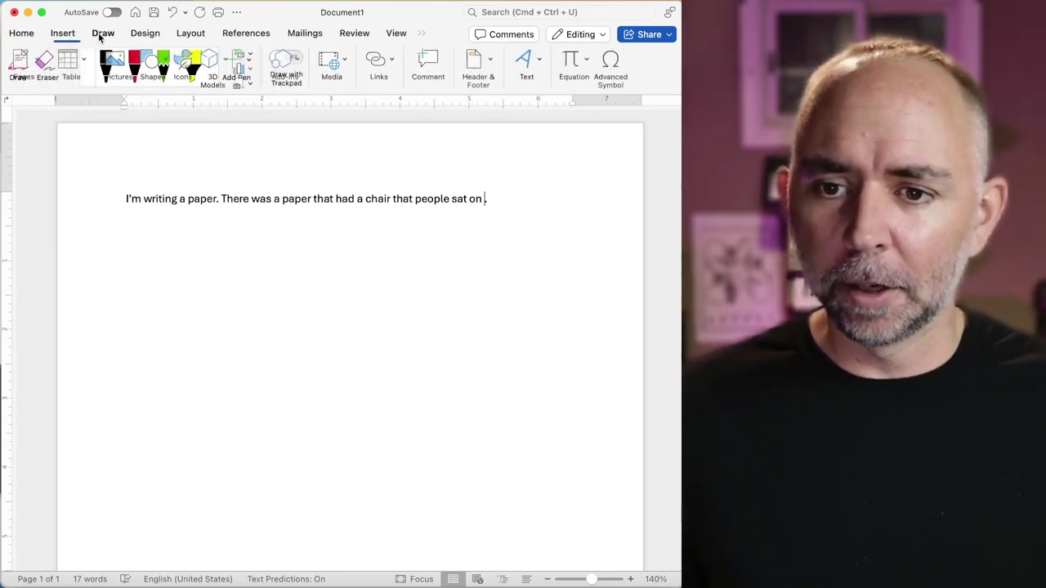
left_click(146, 33)
left_click(201, 35)
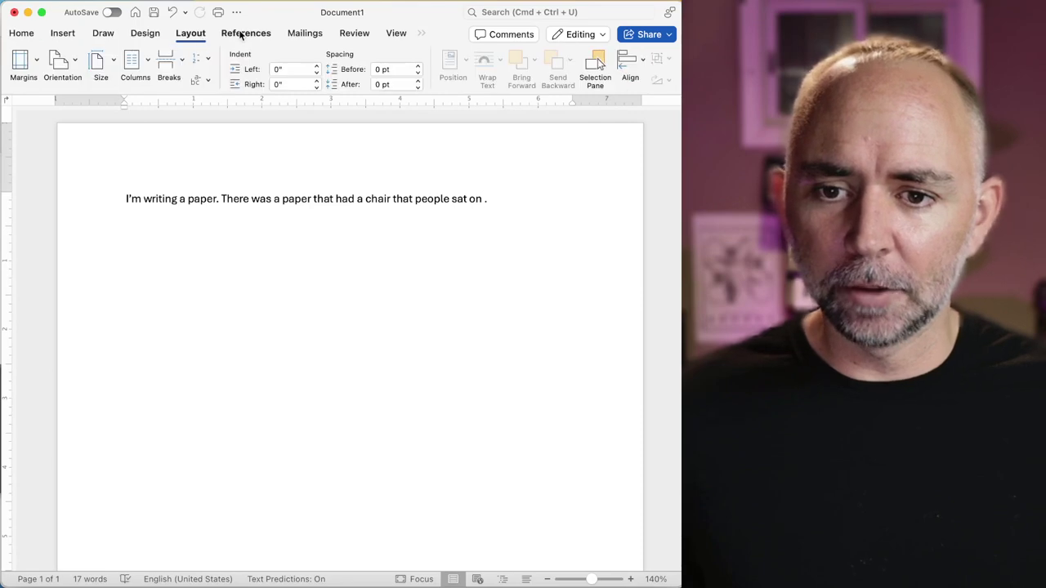
left_click(240, 34)
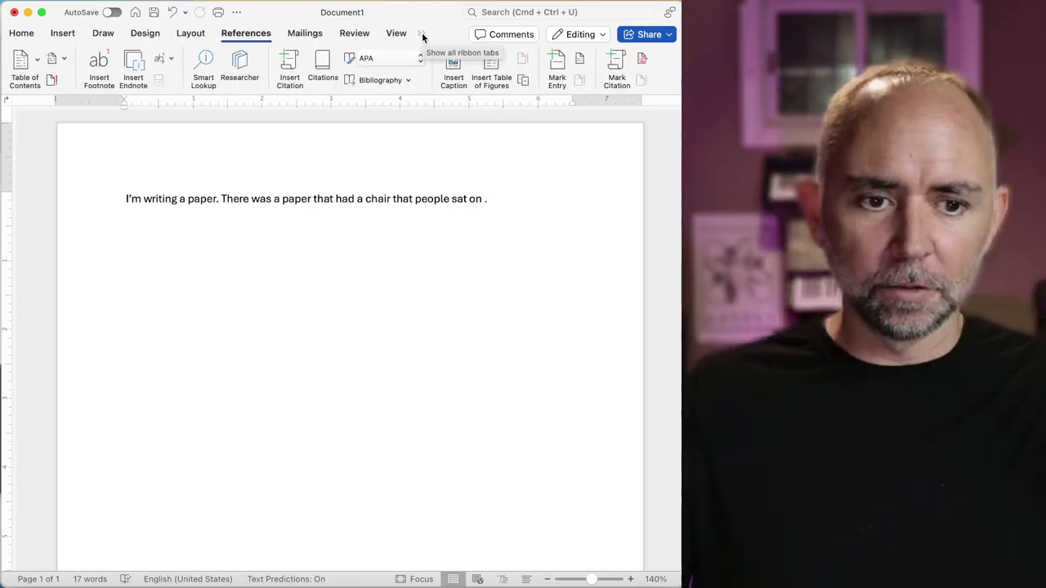
left_click(423, 36)
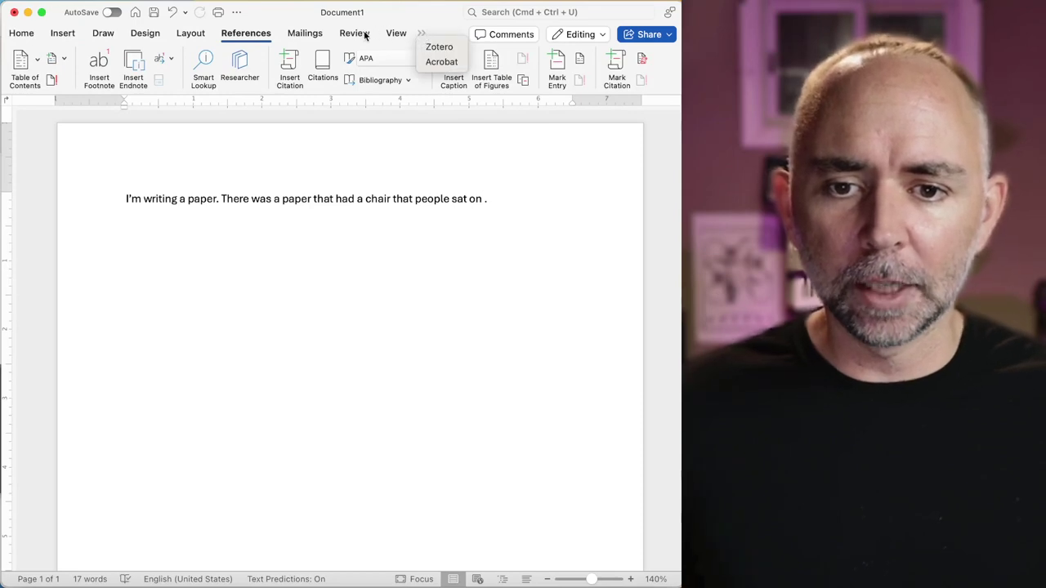
left_click(441, 47)
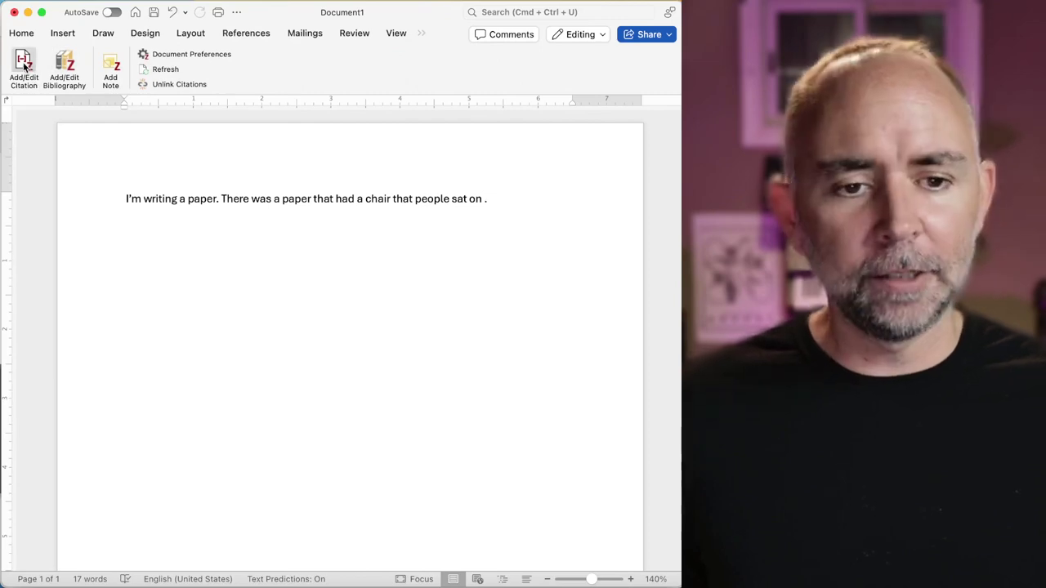
Insert a Zotero citation of the 2005 Seat of Your Pants article (Goldinger & Hansen, 2005)
left_click(24, 65)
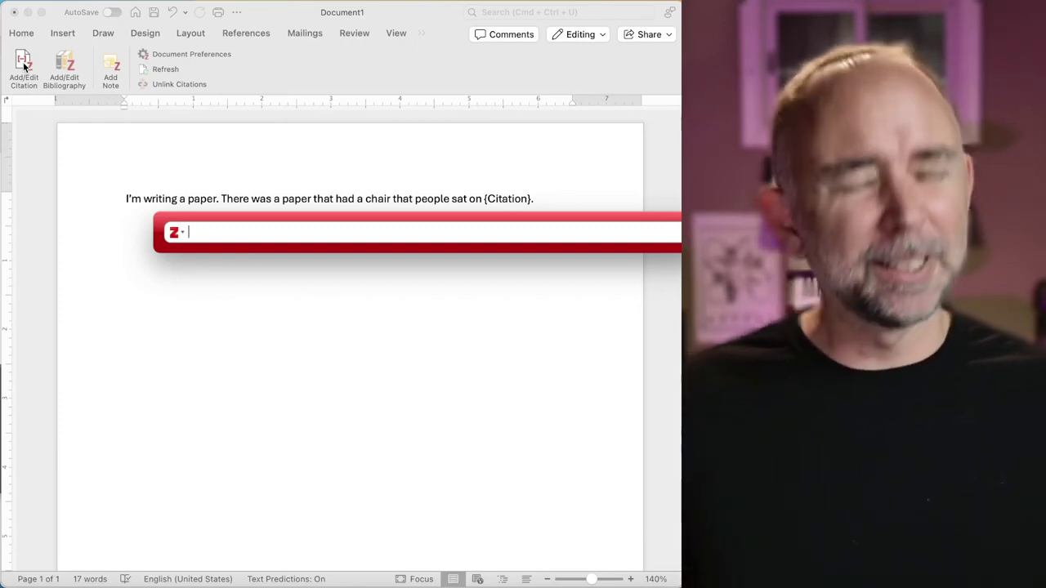
type("seat of")
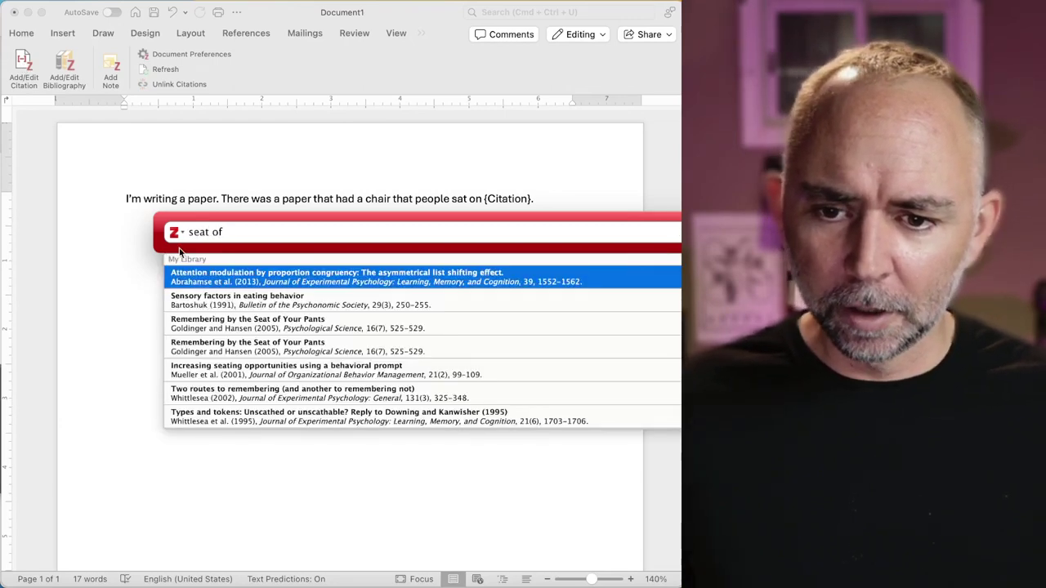
left_click(281, 326)
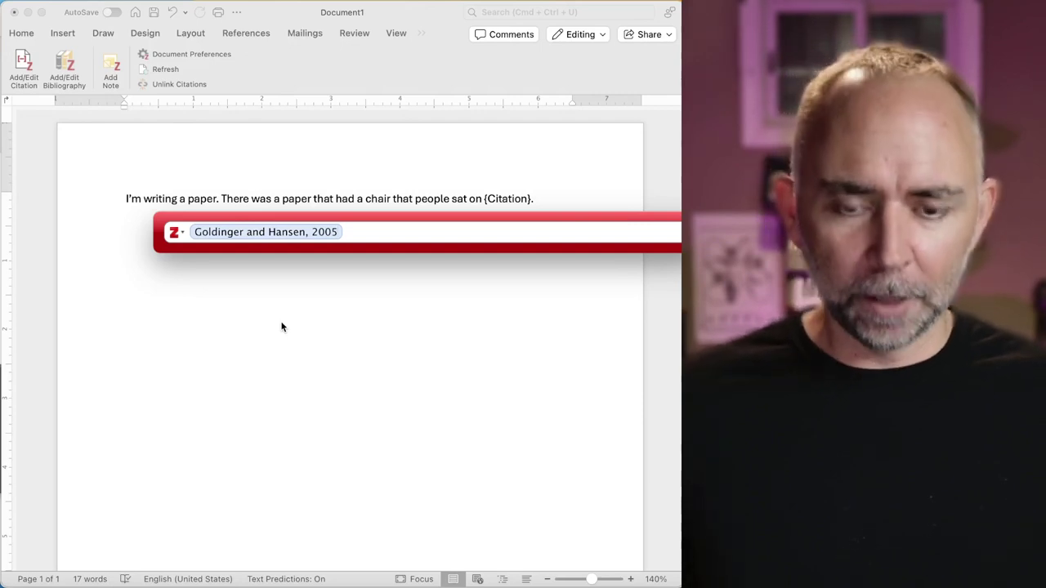
key("Return")
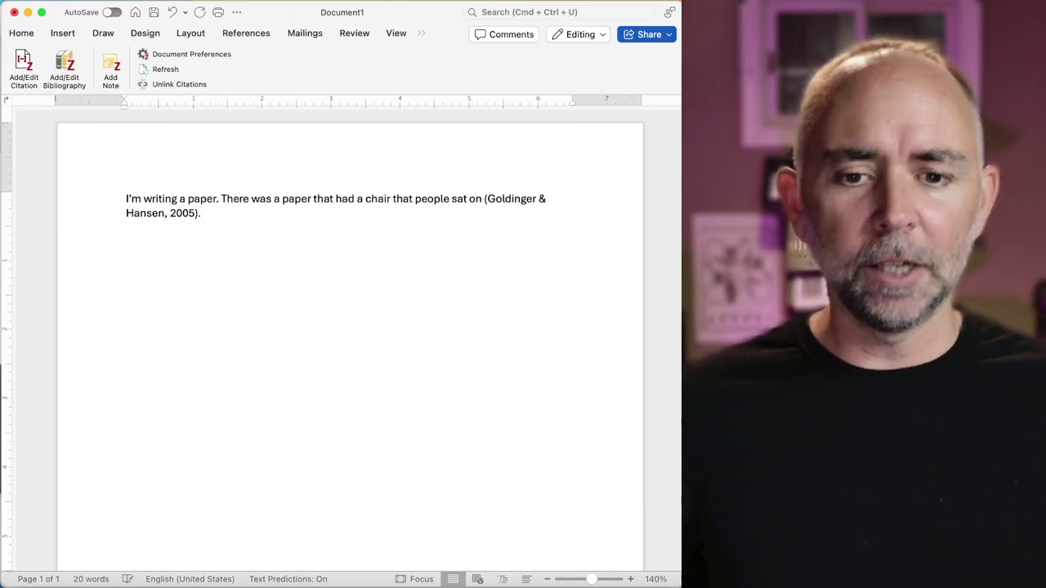
Type 'I can continue writing.' and place the cursor before the final period
type("I can w")
key("BackSpace")
type("continue")
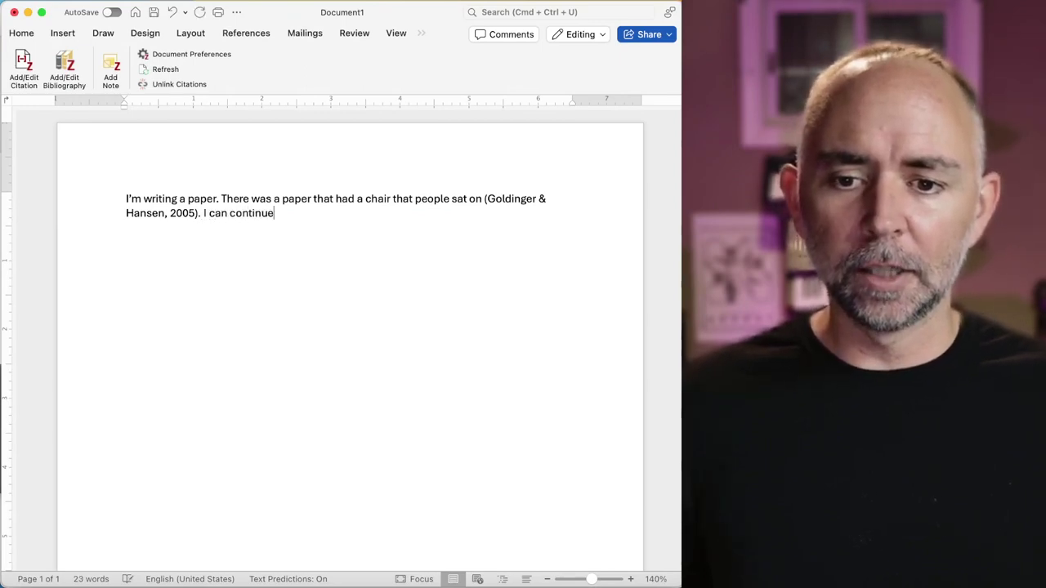
type(" writing.")
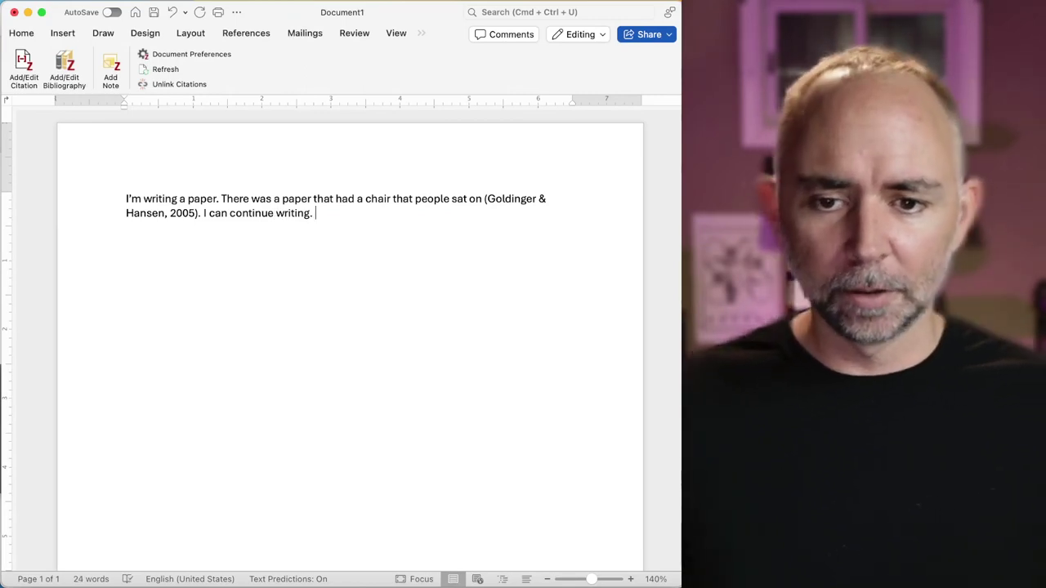
key("BackSpace")
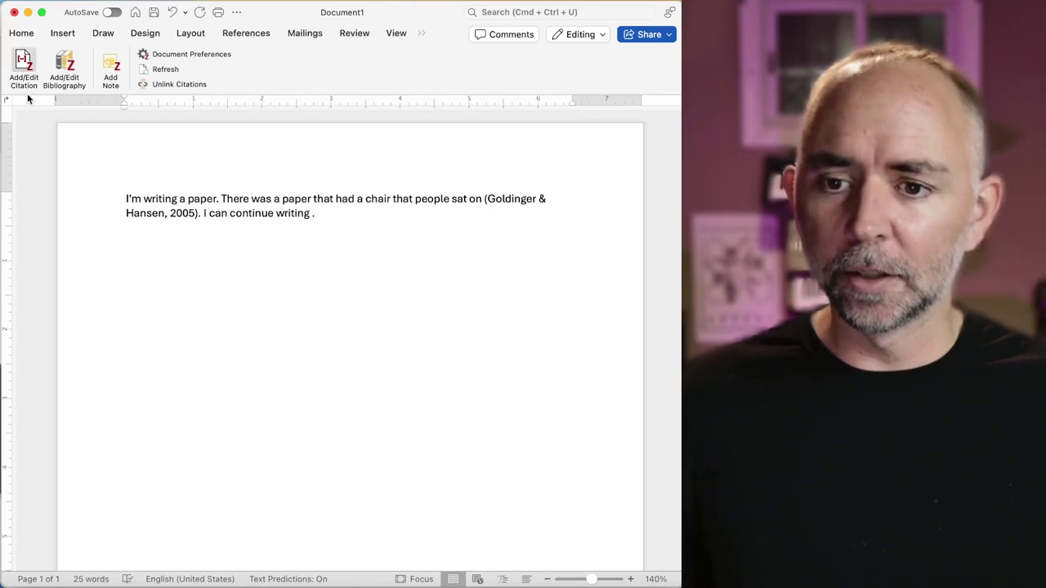
Cite Collins et al. 2018 and Dodson & Schacter 2001 together, then start a new paragraph
left_click(23, 72)
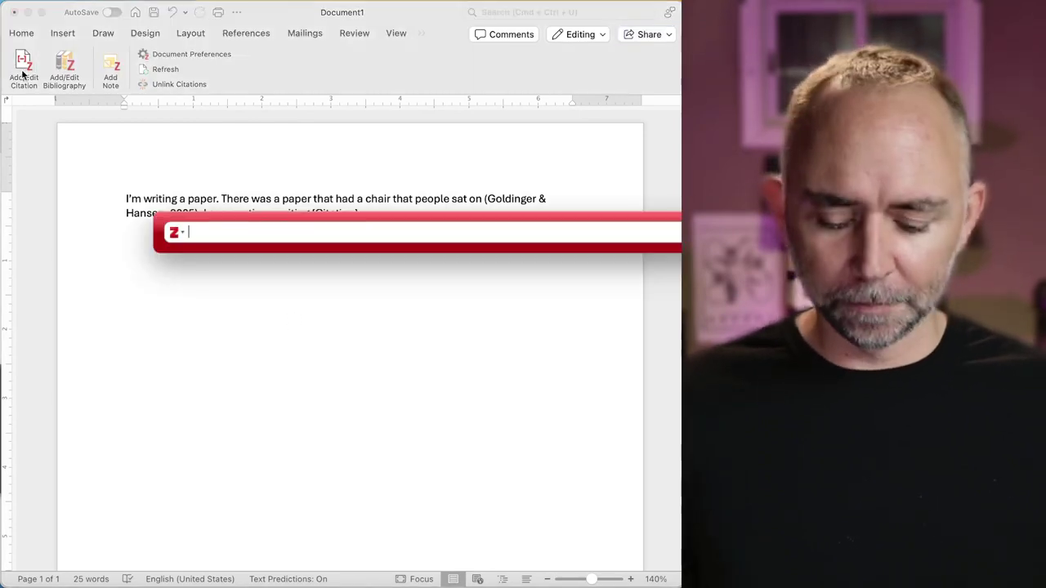
type("remember")
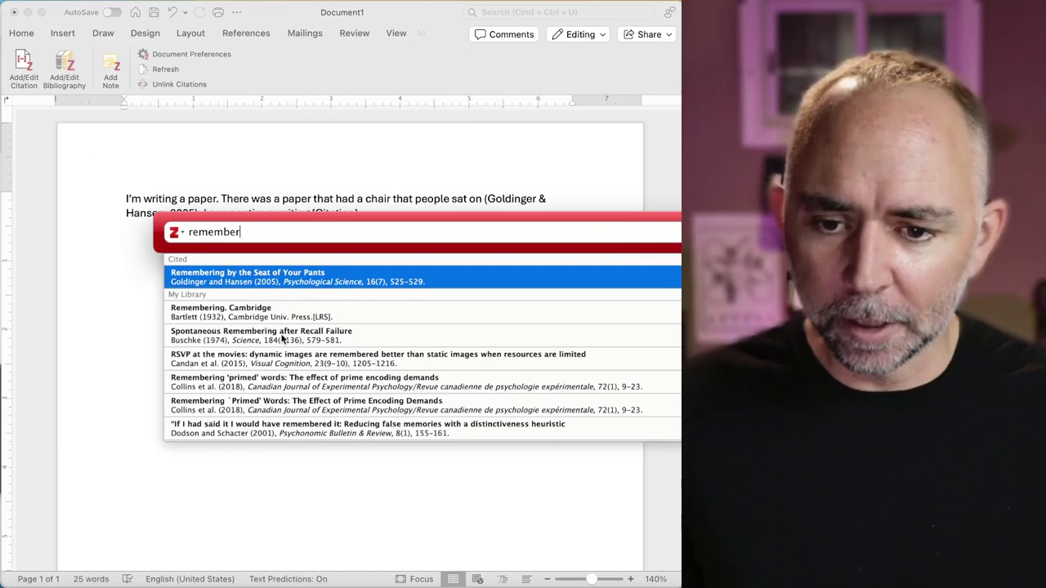
left_click(212, 379)
type("remember")
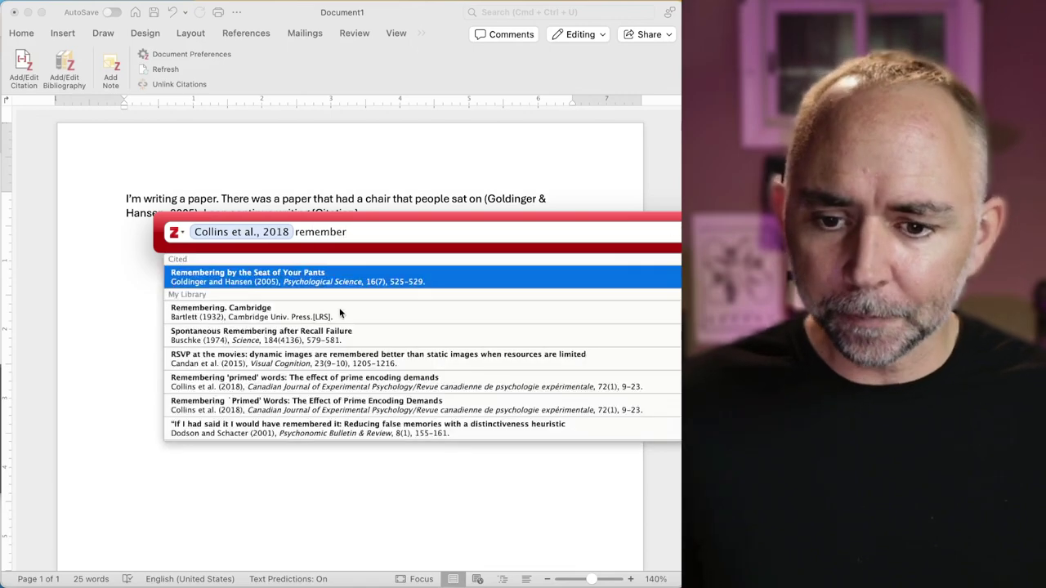
scroll(343, 335, "down", 2)
left_click(345, 382)
key("Return")
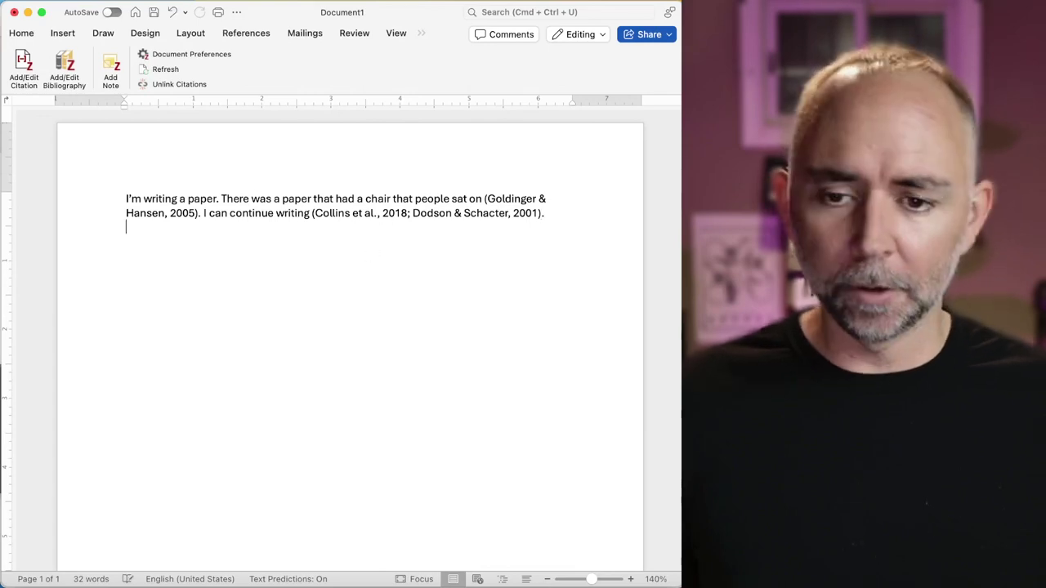
key("Return")
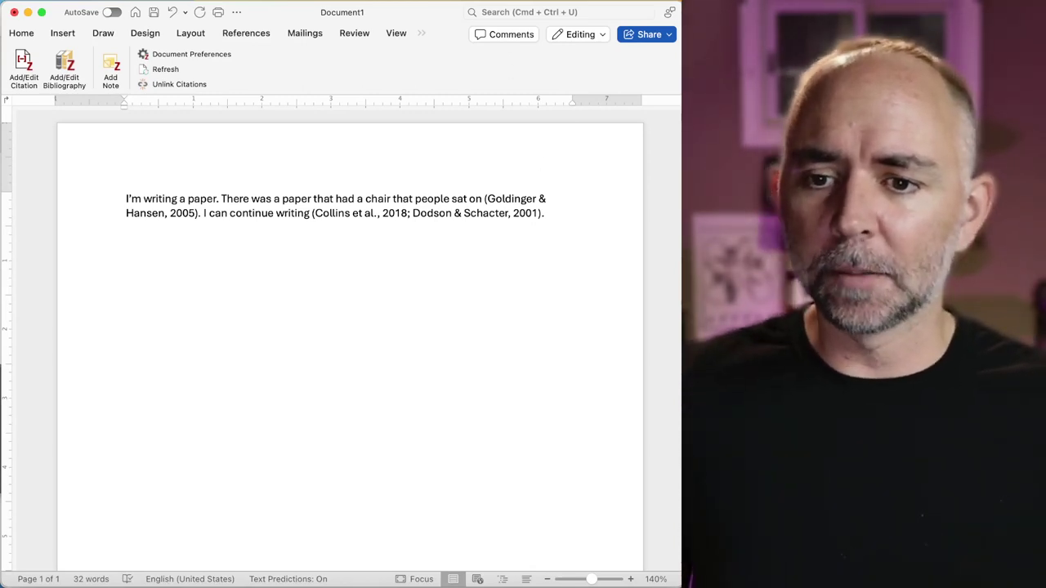
Insert the three-entry bibliography under a bold 'Bibliography' heading, then switch to Zotero
left_click(65, 65)
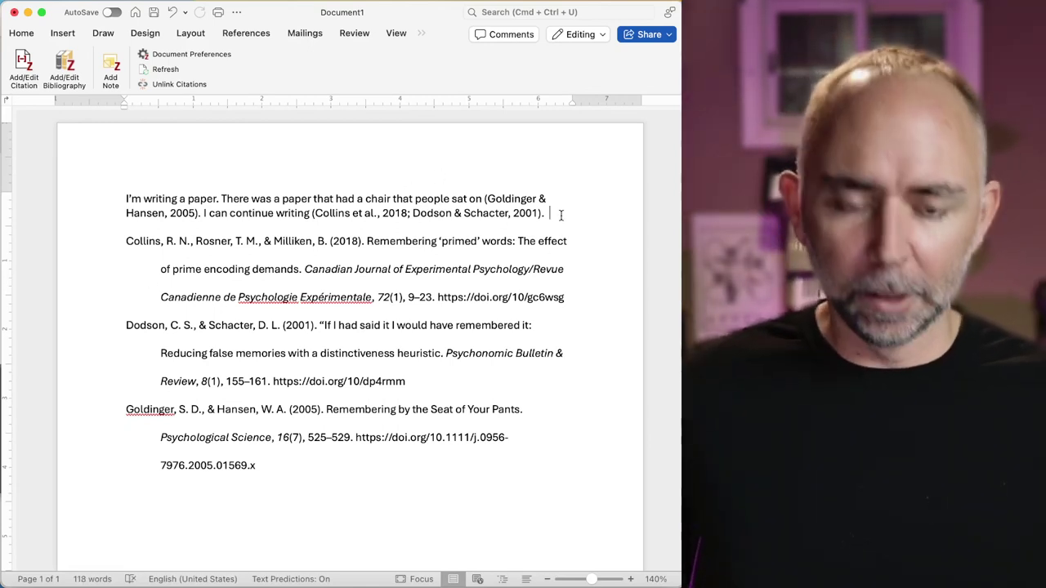
key("Return")
type("Bibli")
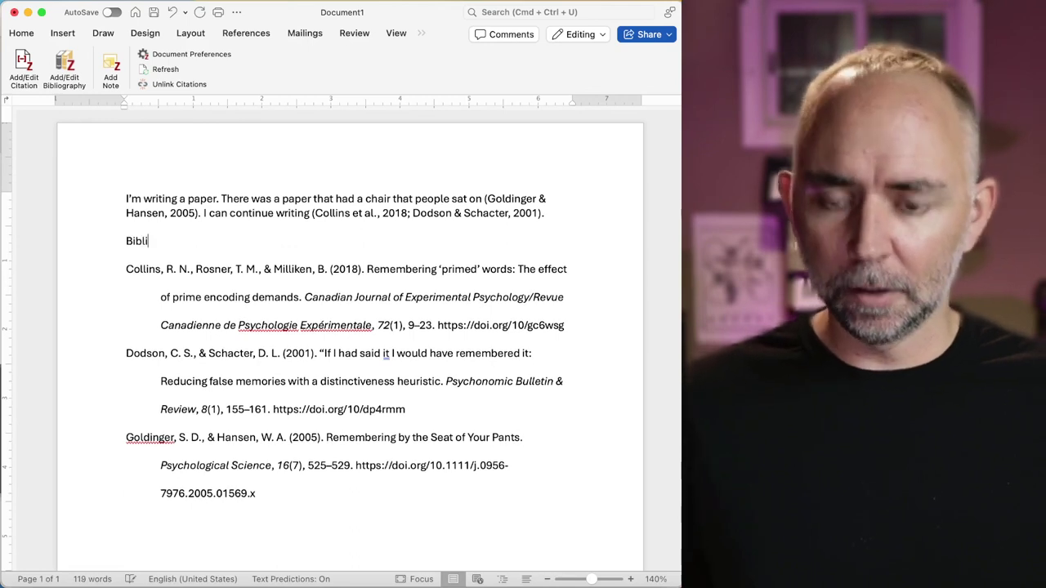
type("ography")
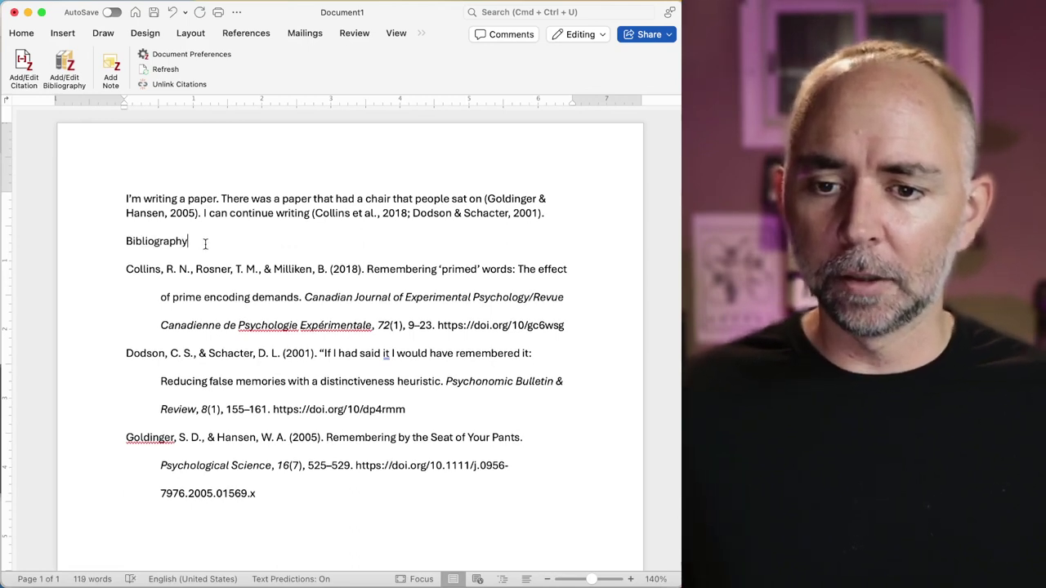
left_click_drag(201, 241, 125, 241)
key("super+b")
left_click(247, 229)
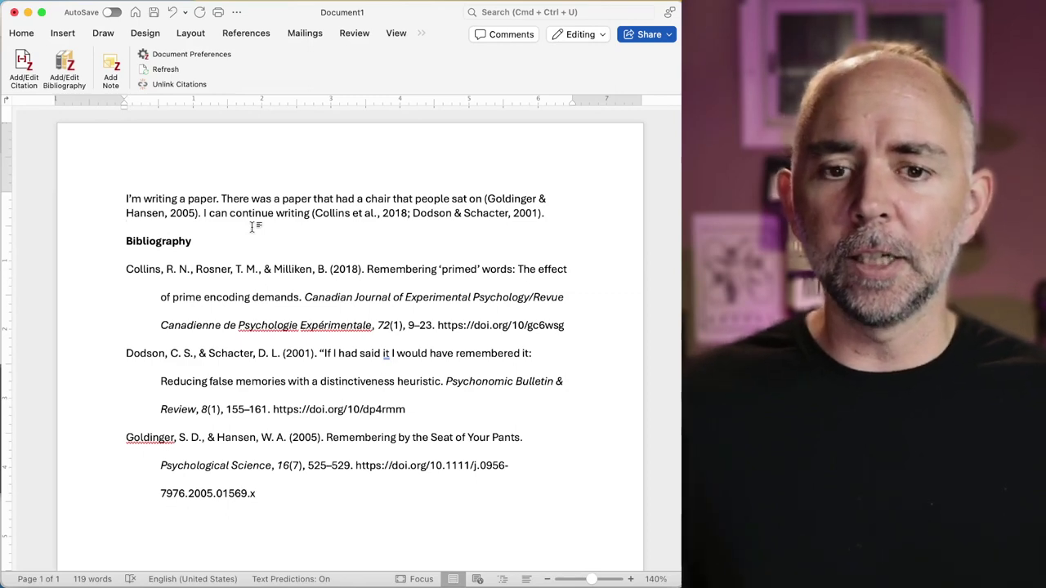
key("super+Tab")
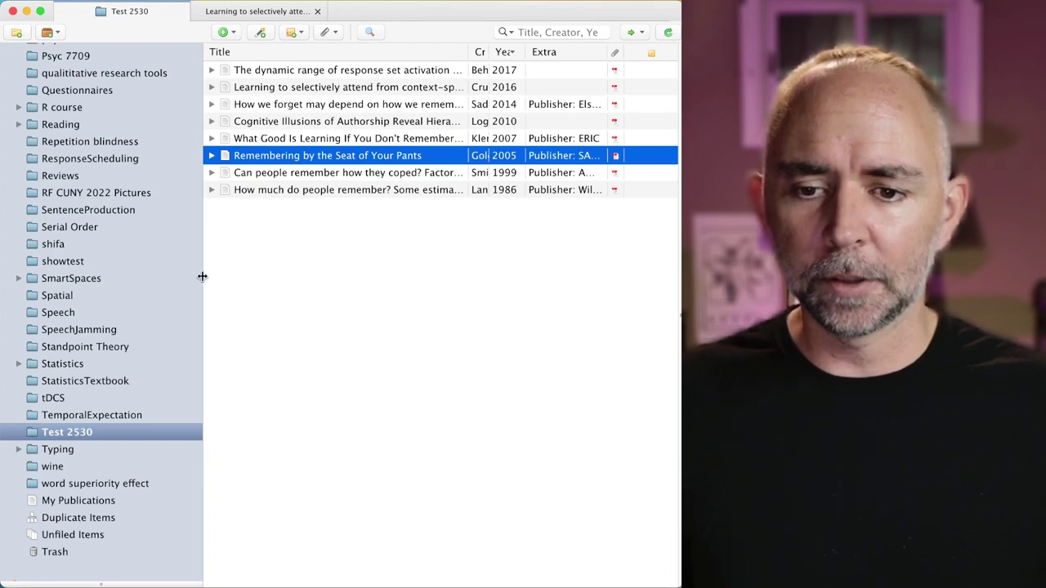
Collapse the collections sidebar so the Test 2530 item list fills the window
left_click_drag(202, 276, 57, 269)
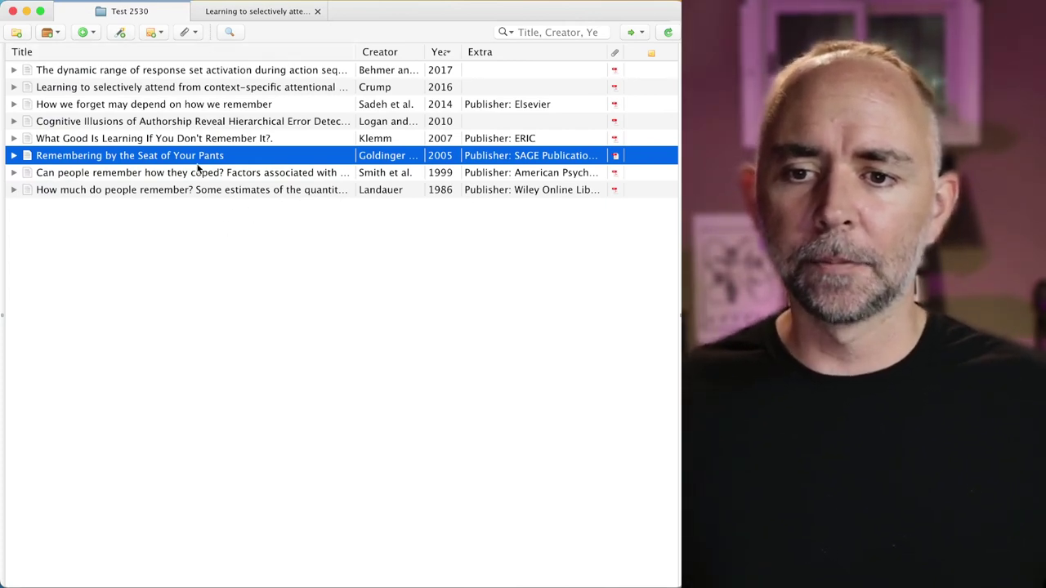
left_click(154, 33)
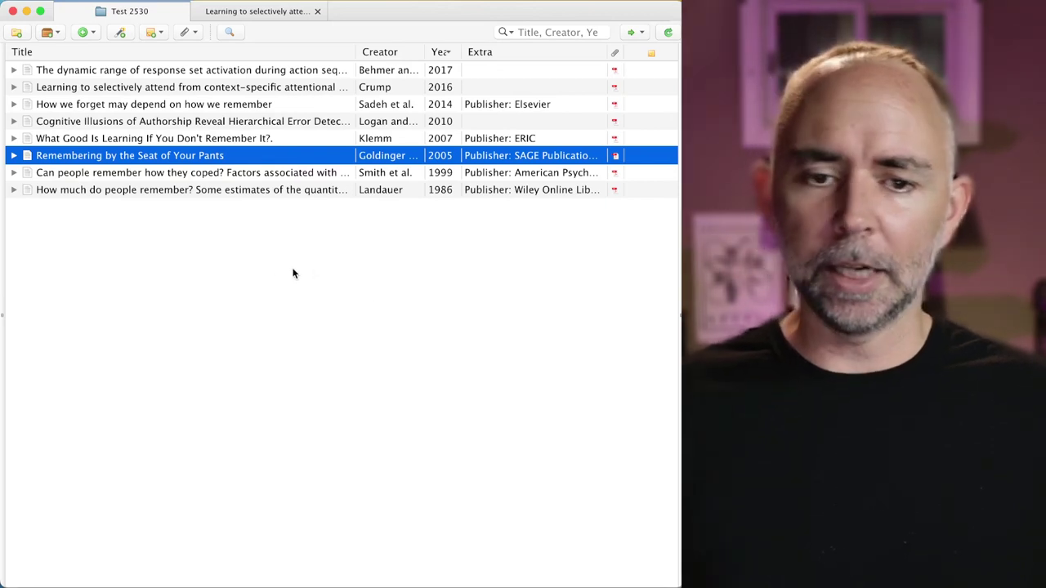
Create a new standalone note and open it in its own window
left_click(157, 32)
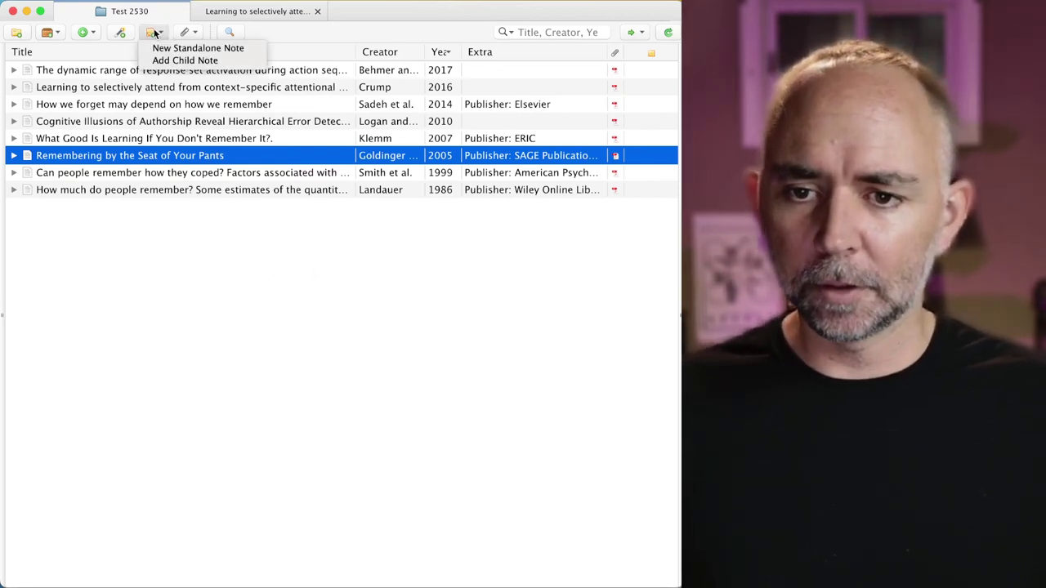
left_click(186, 45)
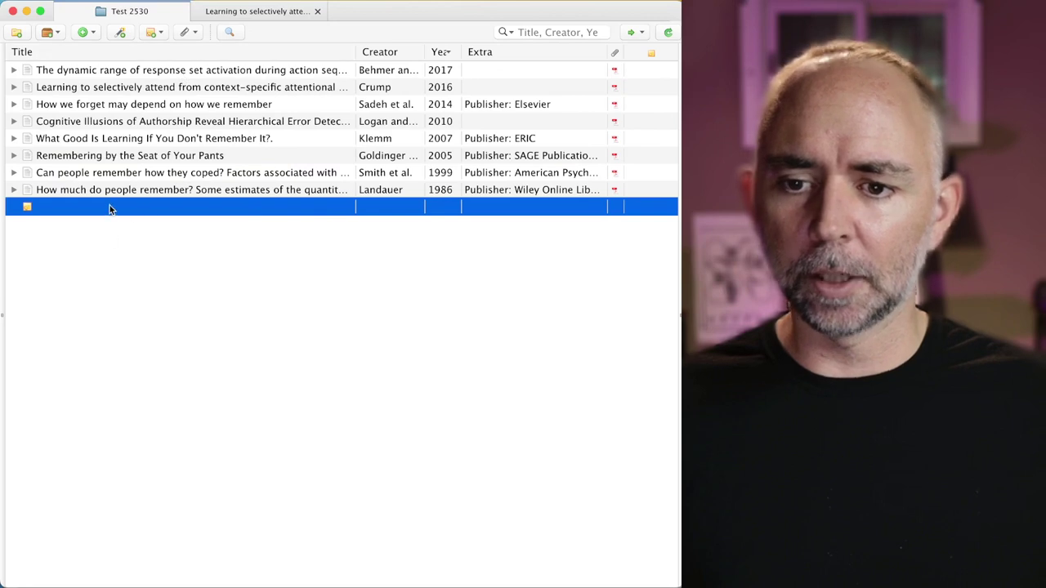
double_click(46, 210)
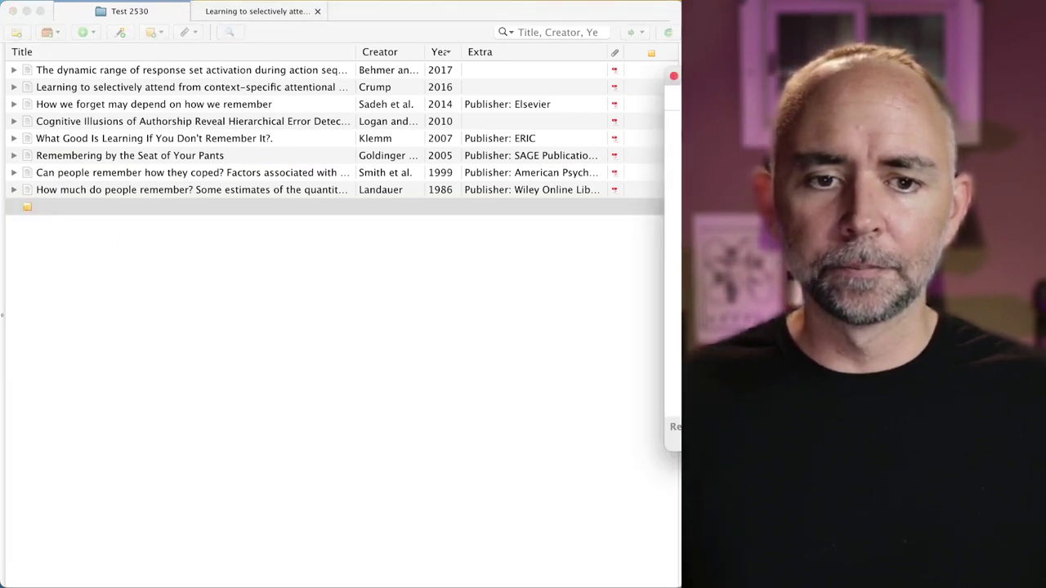
left_click_drag(775, 76, 421, 241)
Title the note 'Notes about these papers', correcting the stray capitals
type("NOTes about")
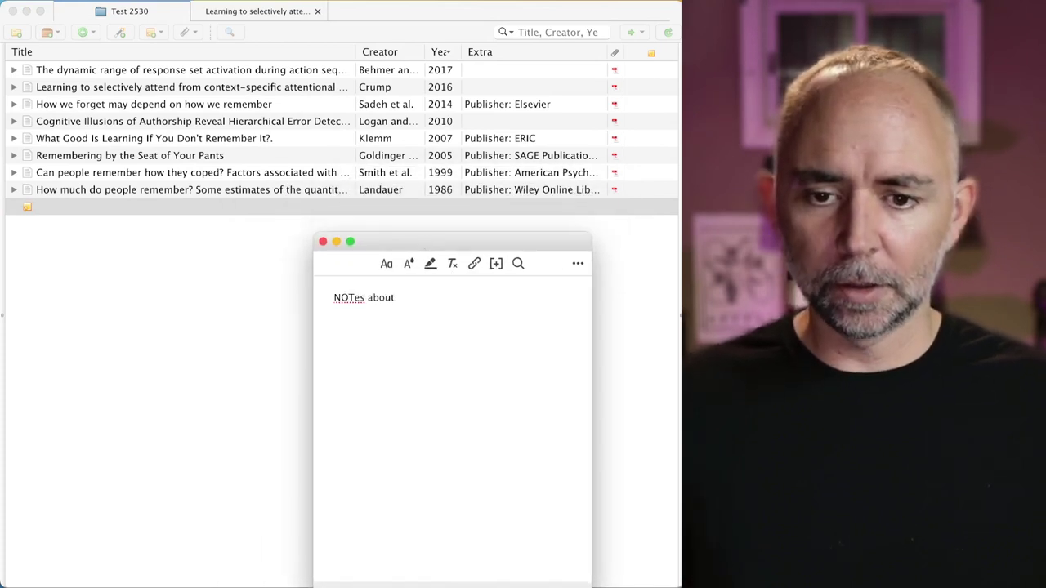
type(" these papers")
left_click(344, 299)
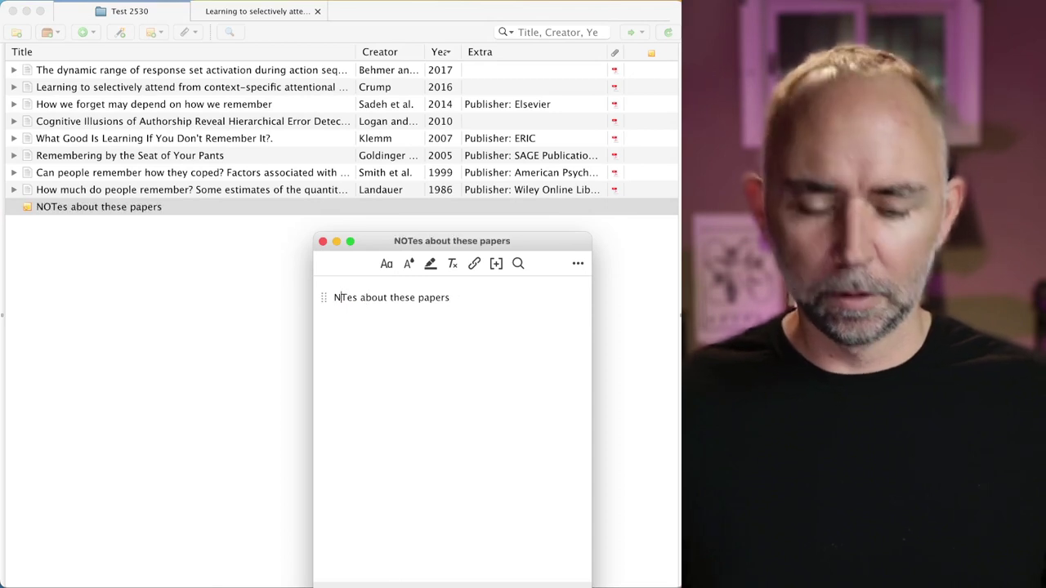
key("BackSpace")
type("o")
left_click(469, 300)
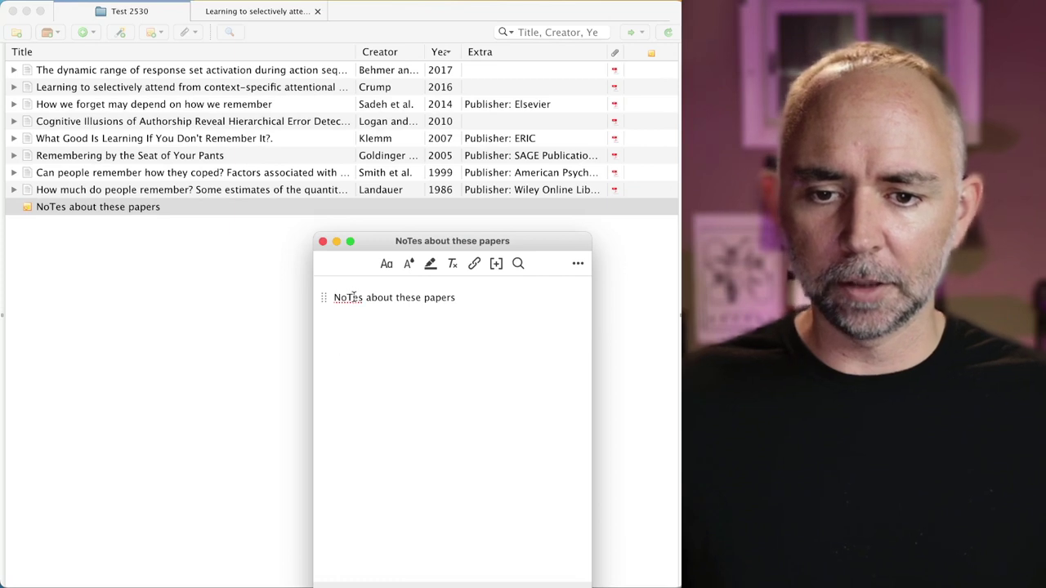
left_click(354, 298)
key("BackSpace")
type("t")
left_click(484, 300)
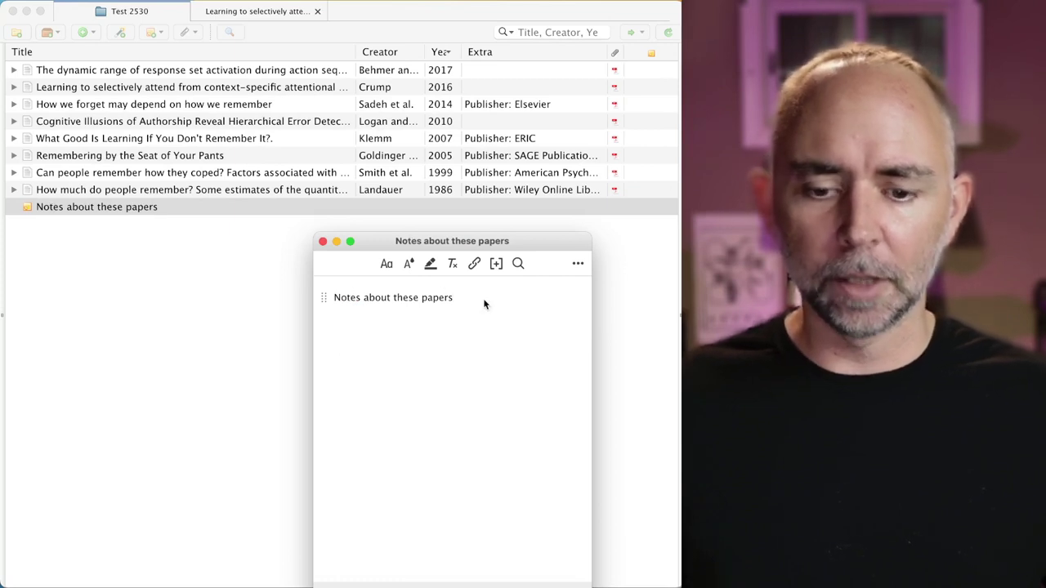
left_click_drag(526, 244, 508, 221)
Show the note in the side pane and select the 1999 coping article's Full Text attachment
left_click(302, 215)
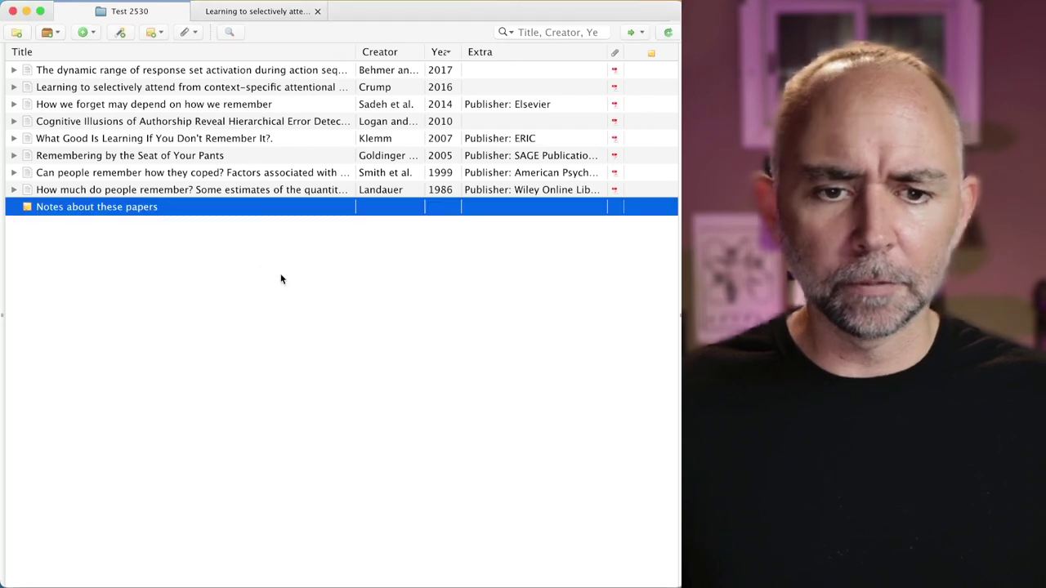
double_click(111, 209)
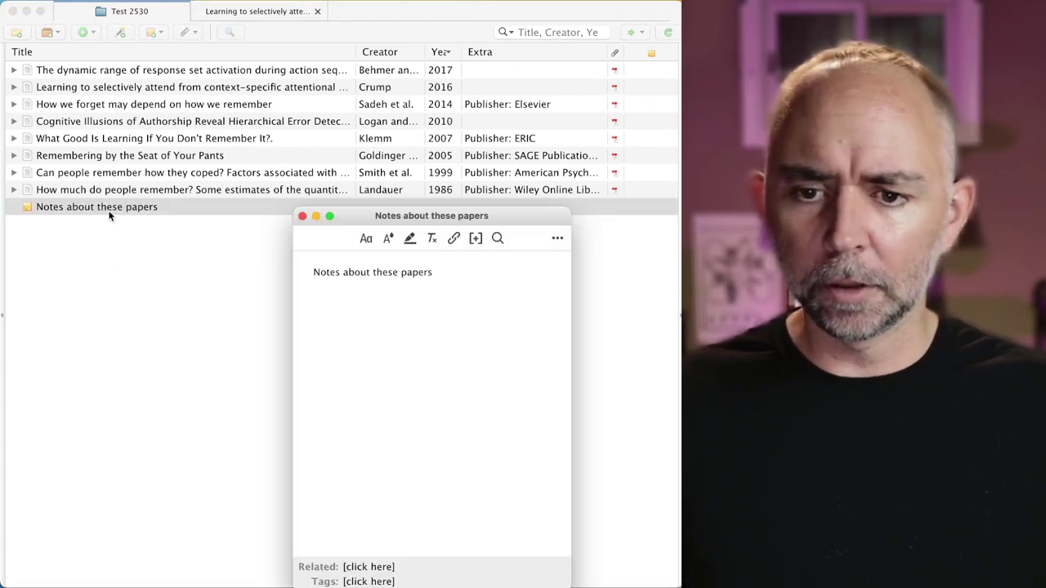
left_click(302, 216)
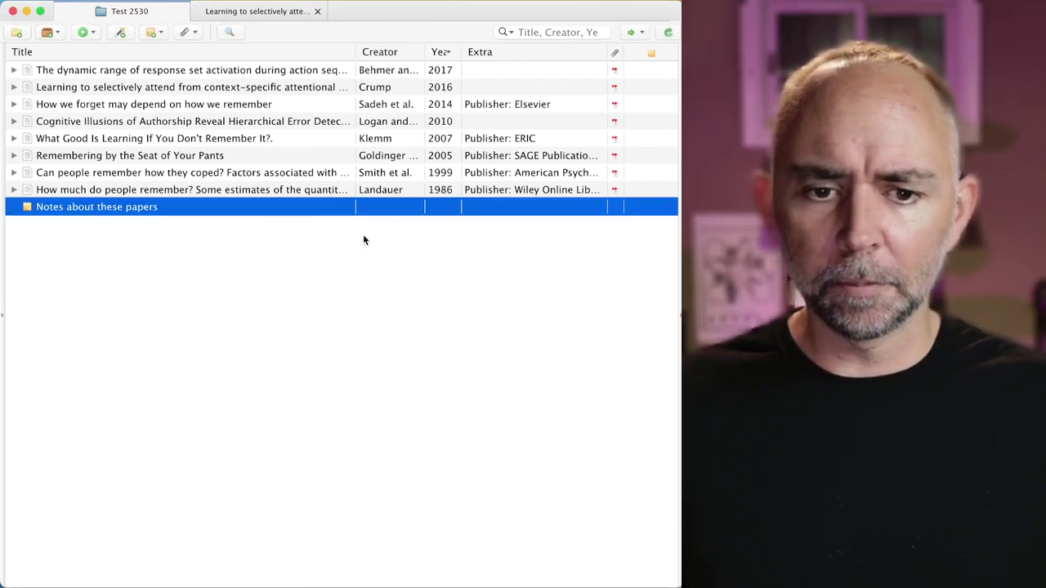
left_click(679, 321)
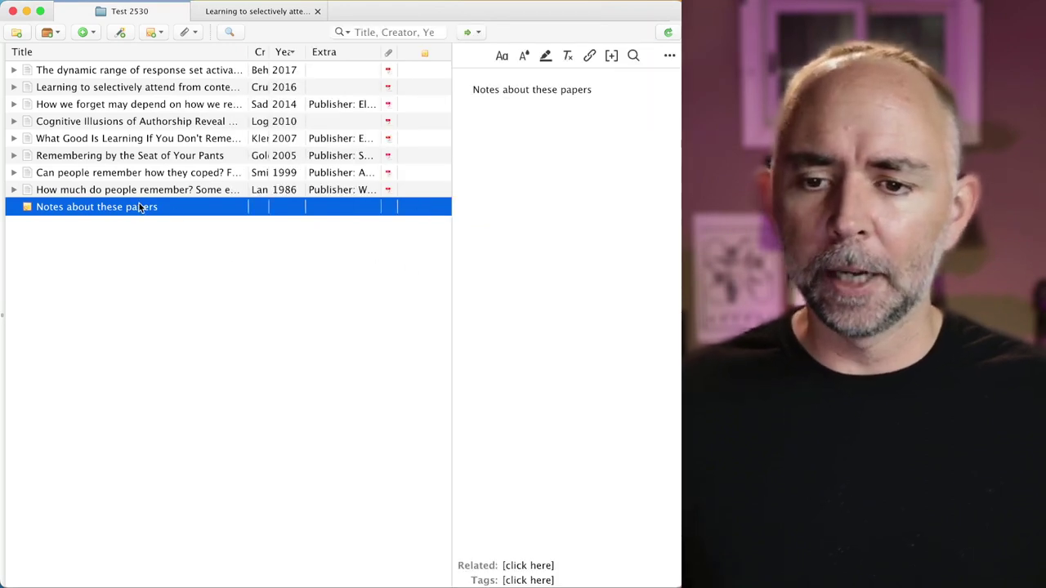
left_click(615, 110)
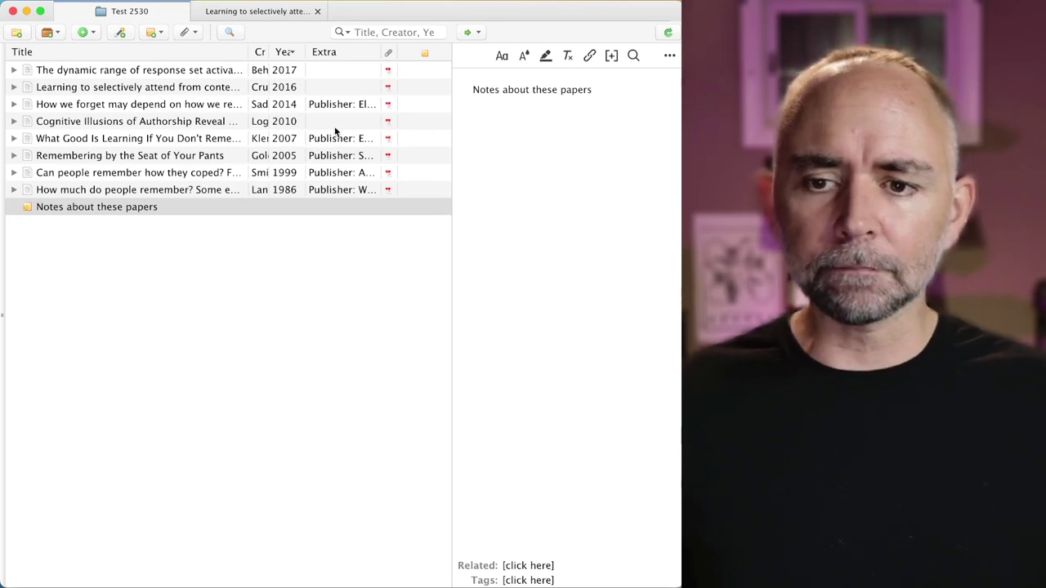
left_click(14, 172)
left_click(72, 190)
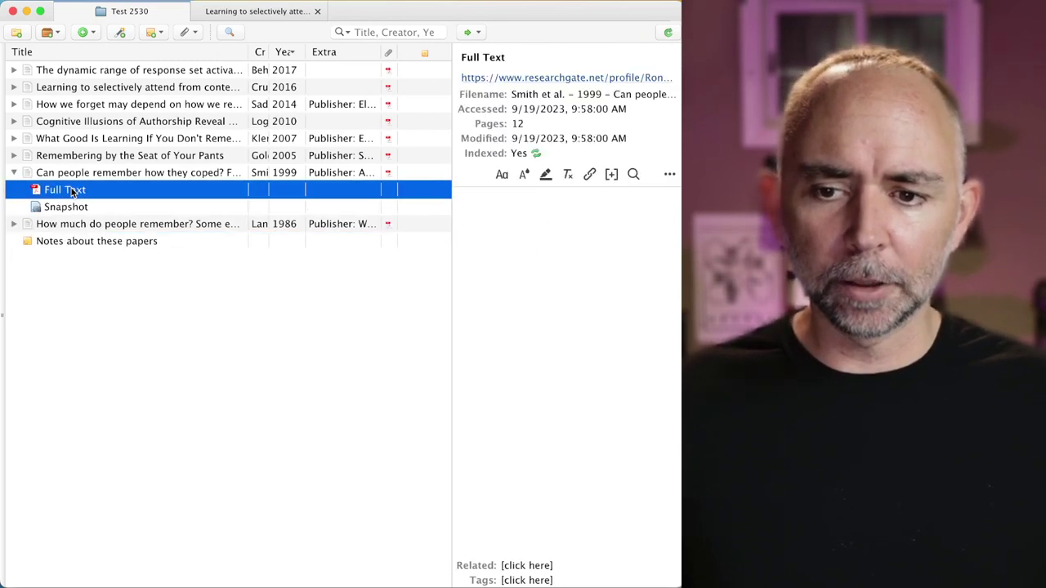
Open the coping article's 12-page Full Text PDF in a reader tab, then return to Test 2530
double_click(72, 190)
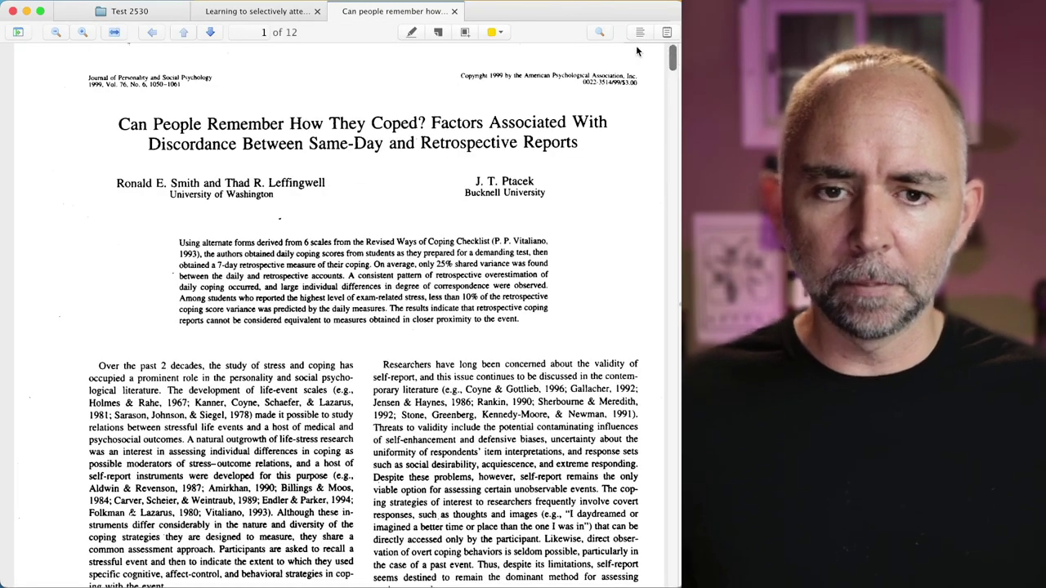
left_click(668, 31)
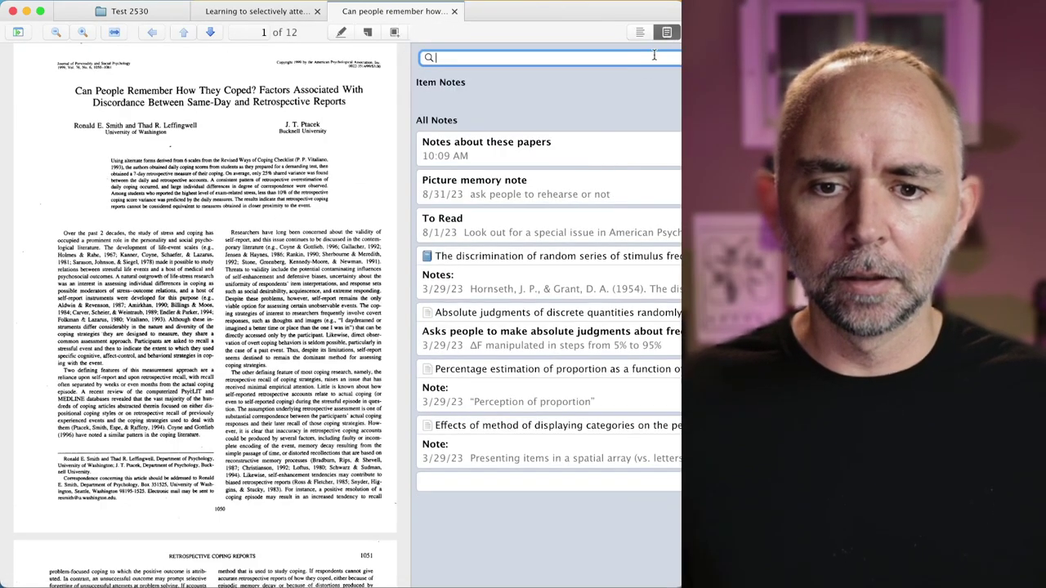
left_click(666, 34)
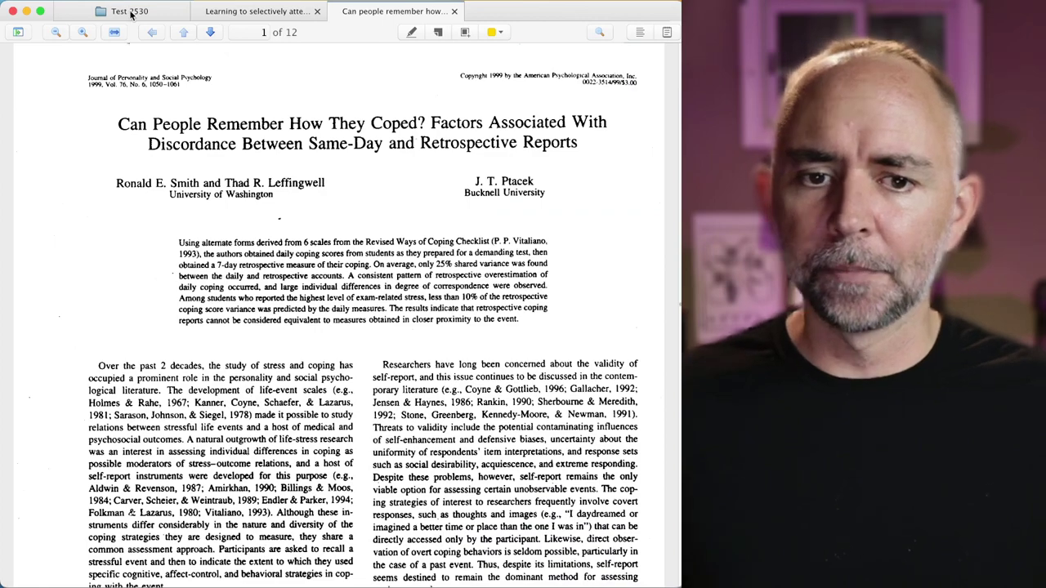
left_click(640, 30)
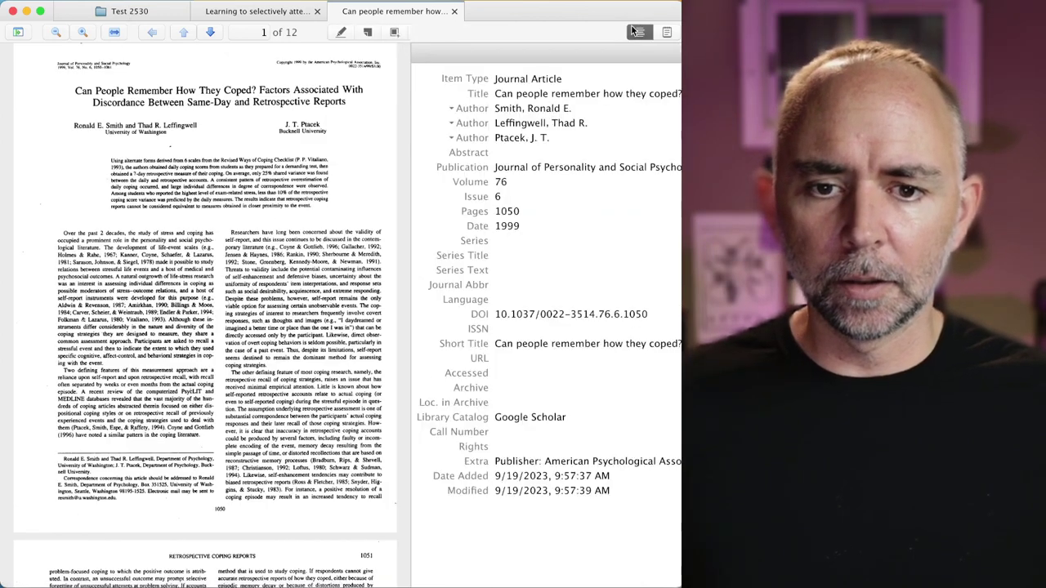
left_click(641, 31)
left_click(640, 31)
left_click(640, 31)
left_click(125, 12)
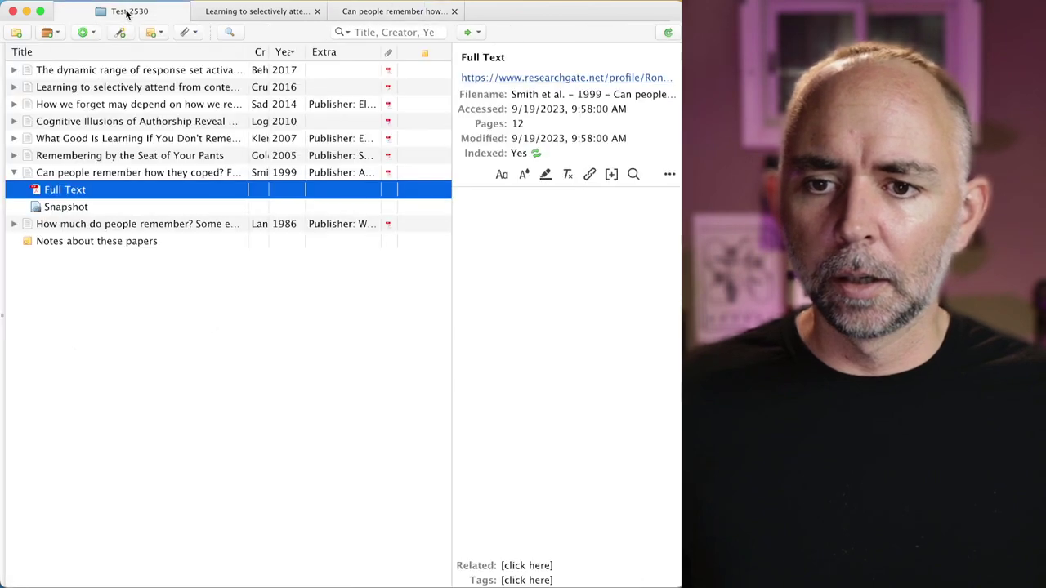
Select the 2005 'Remembering by the Seat of Your Pants' article
left_click(77, 242)
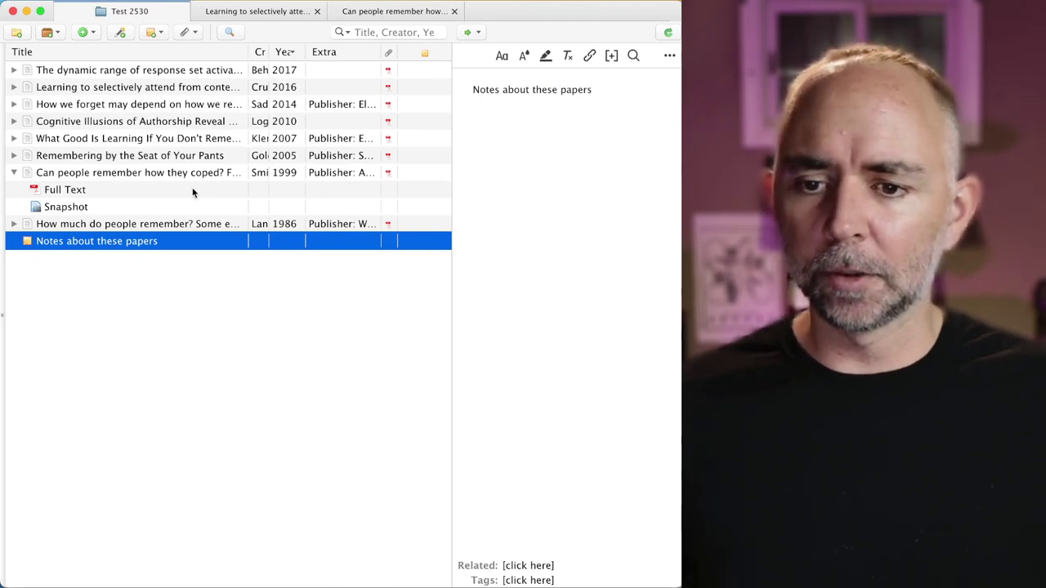
left_click(79, 175)
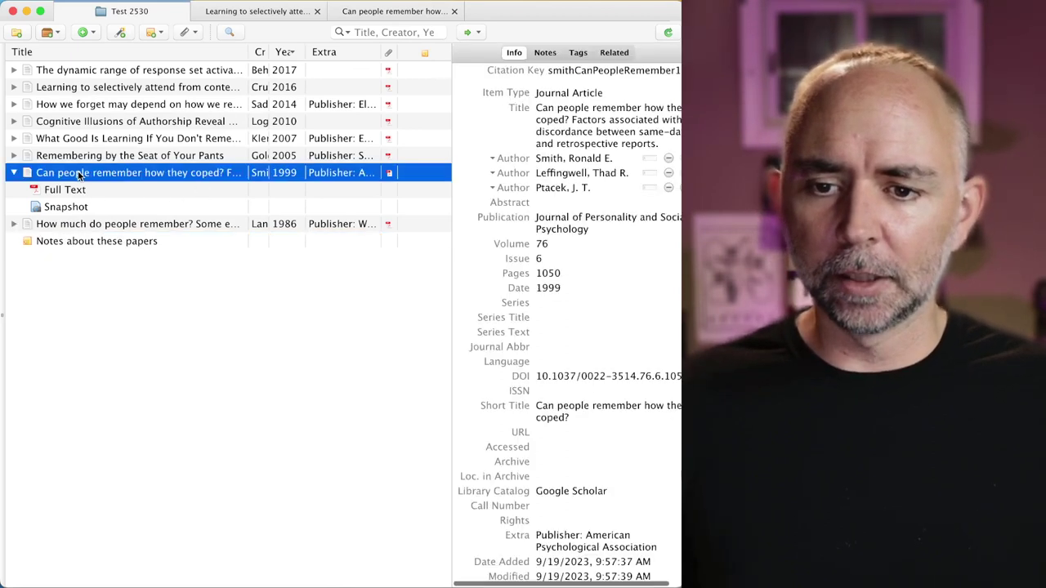
left_click(78, 156)
key("Right")
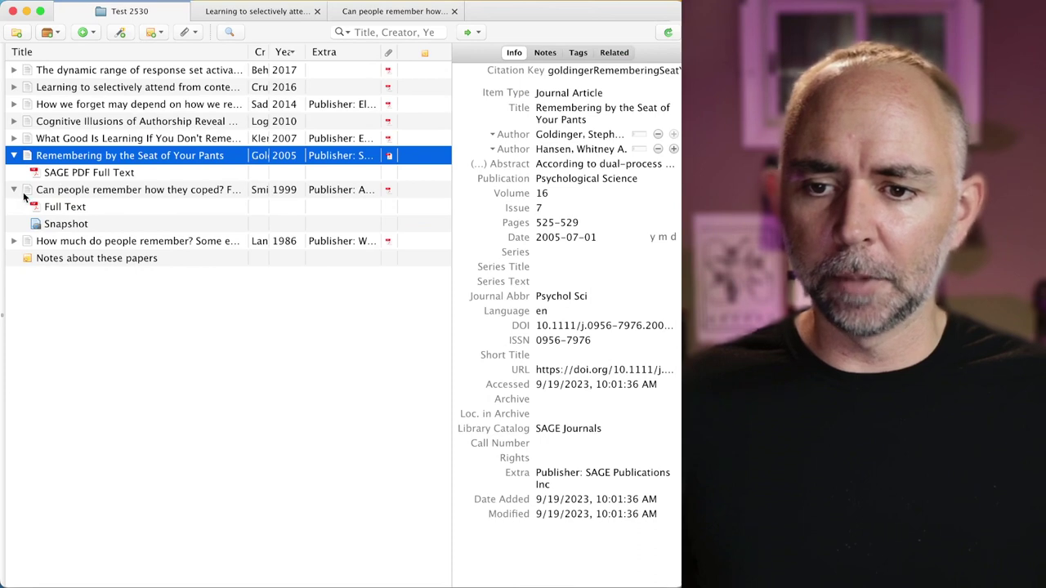
left_click(18, 192)
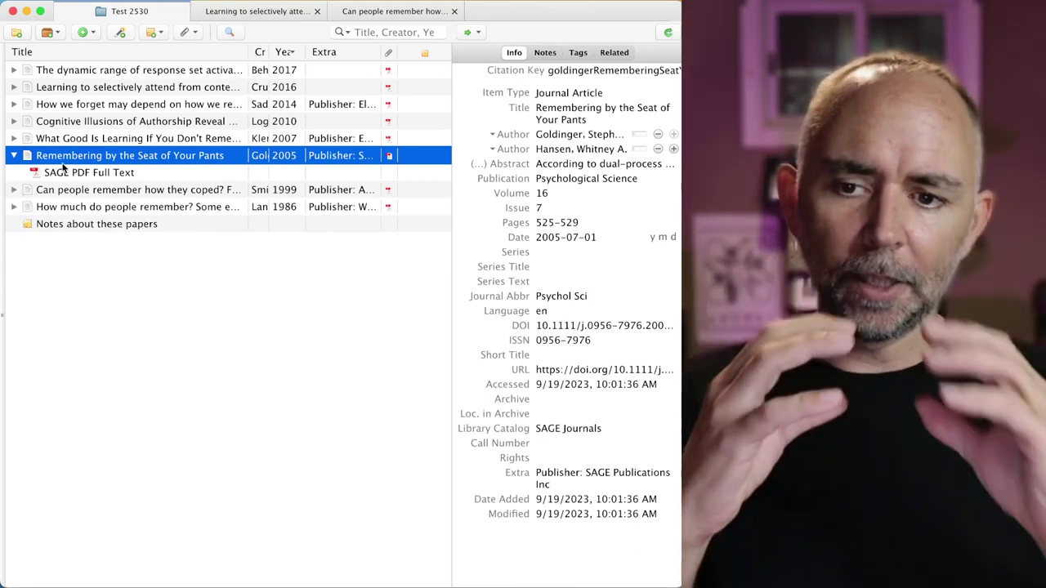
Add a child note to it titled 'Notes on Goldinger & Hansen (2005)'
left_click(155, 32)
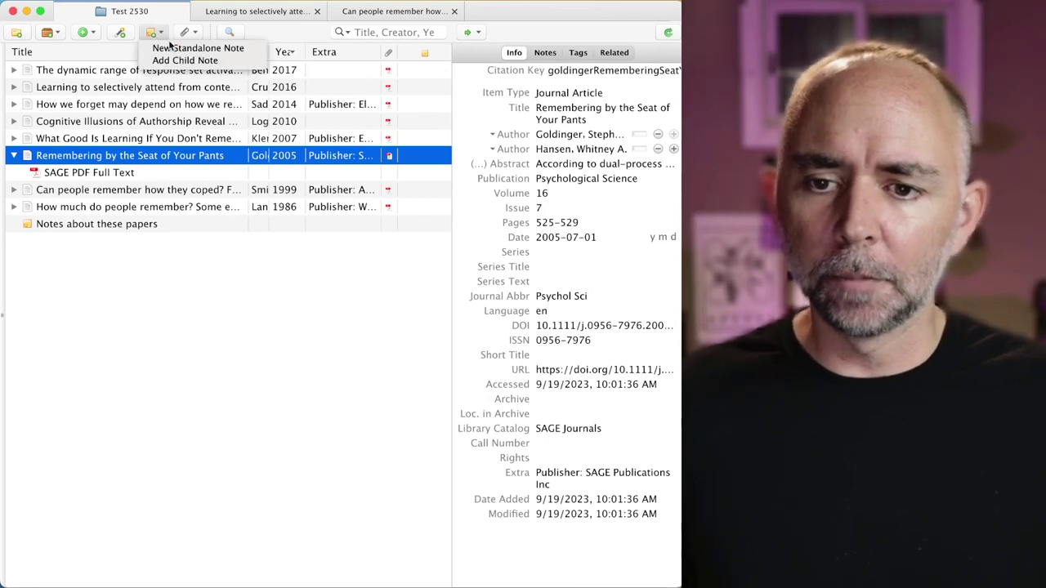
left_click(181, 62)
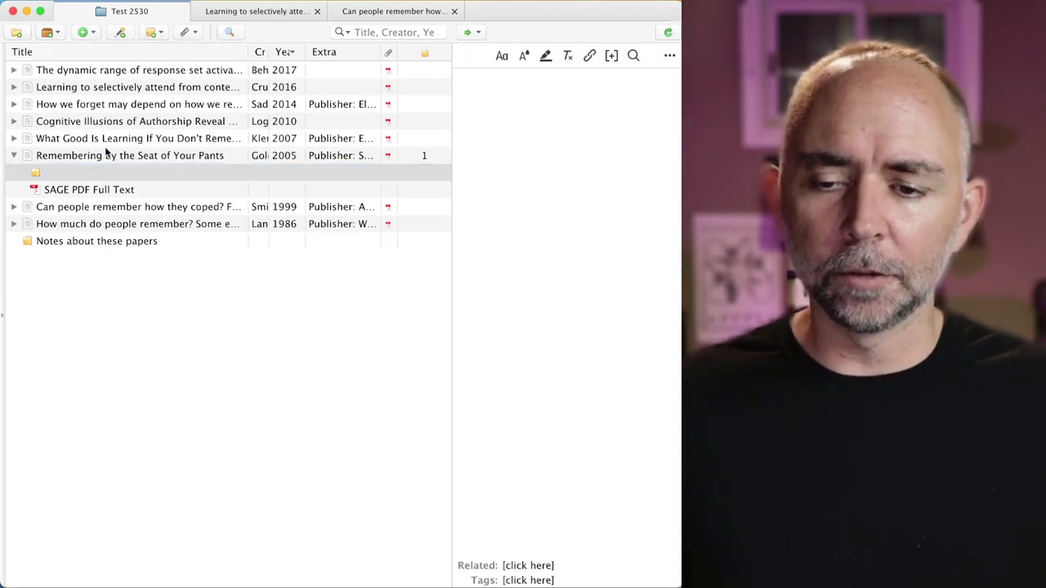
left_click(72, 174)
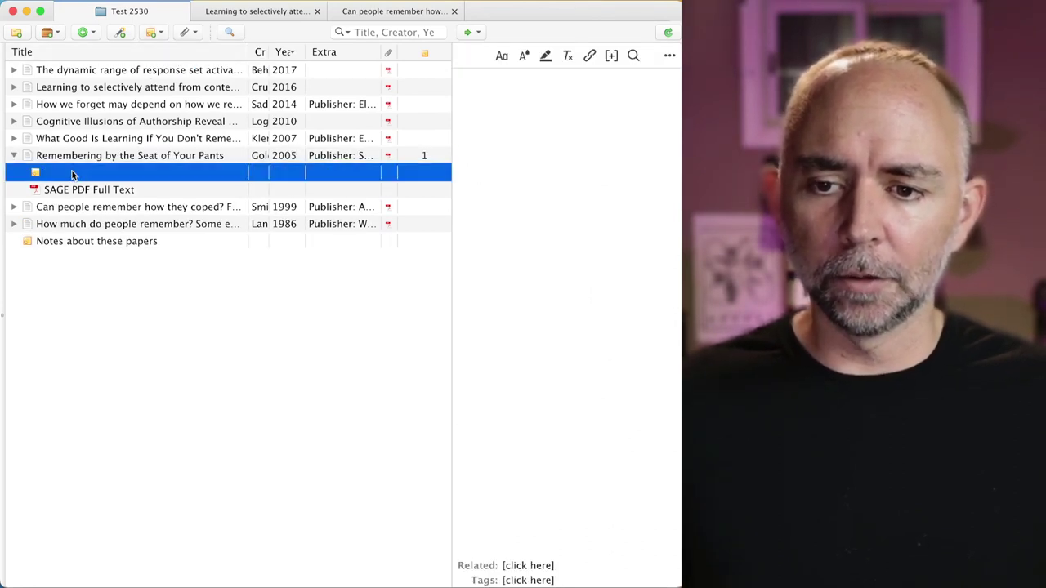
left_click(584, 116)
type("Notes on")
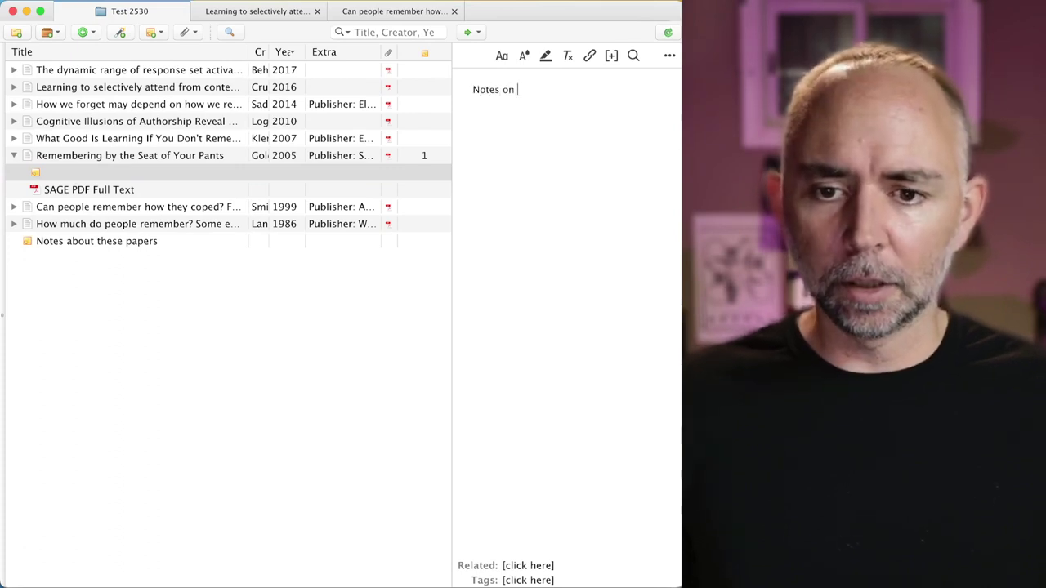
type(" Goldinger ")
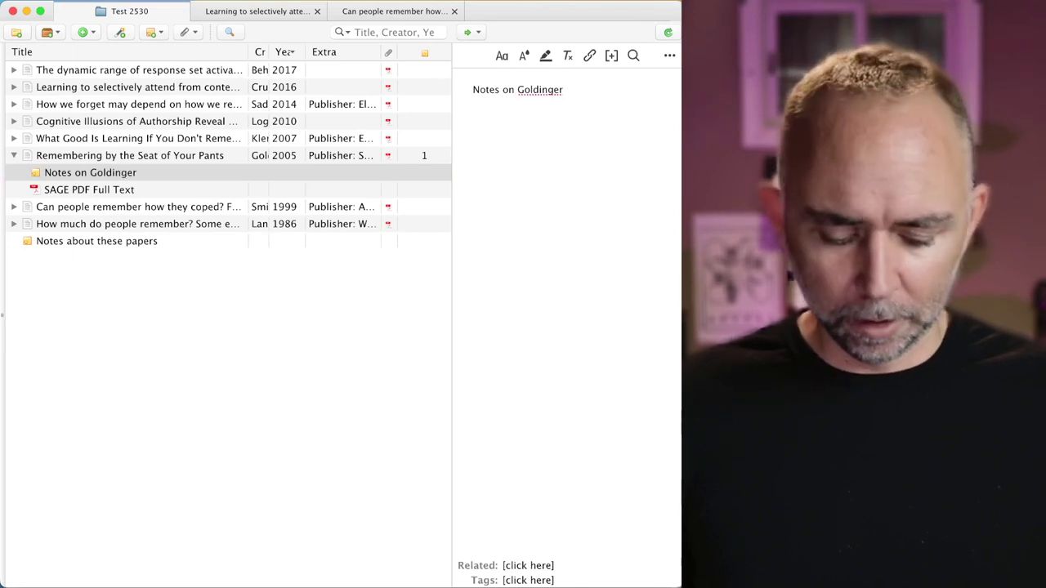
type("& Hansen")
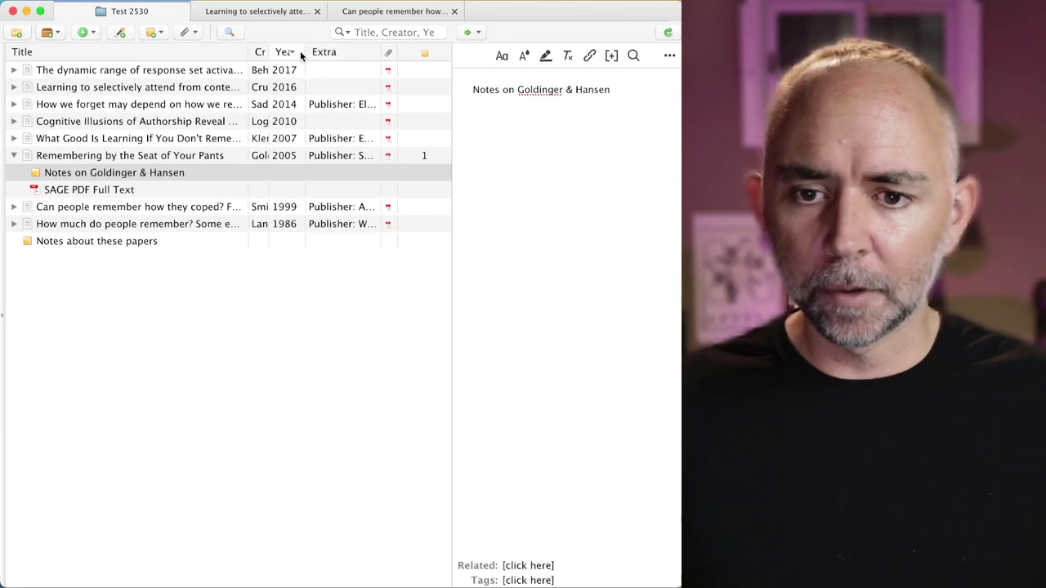
type(" (2005")
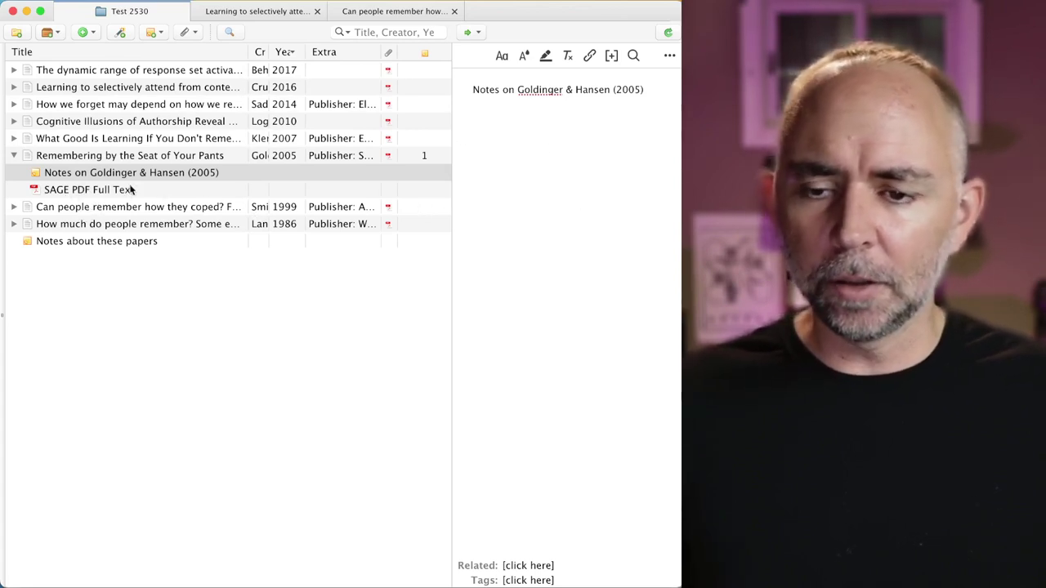
Open the SAGE PDF and highlight the passage 'By its nature… relative locations.'
double_click(95, 190)
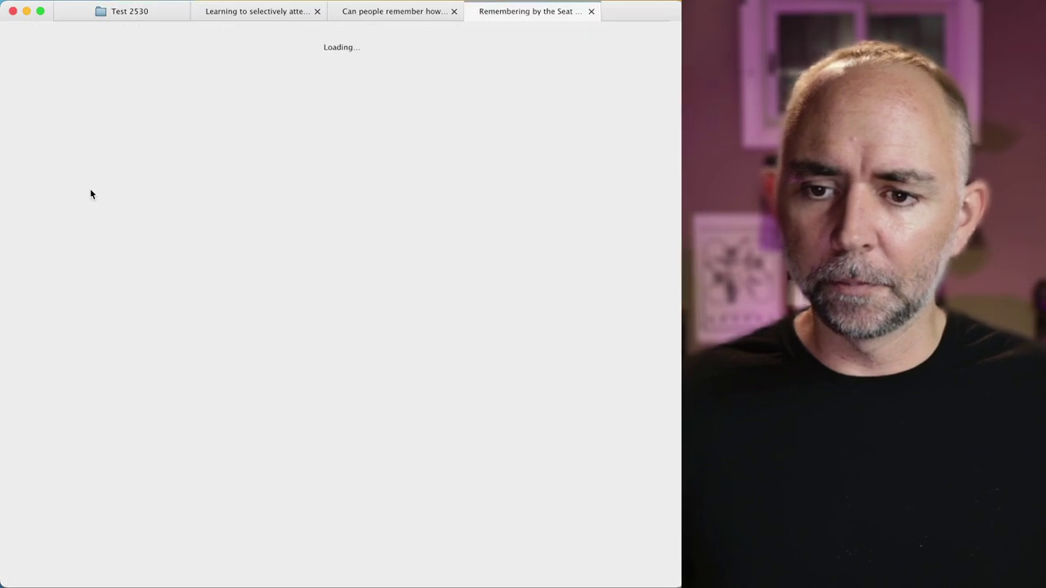
scroll(319, 221, "down", 5)
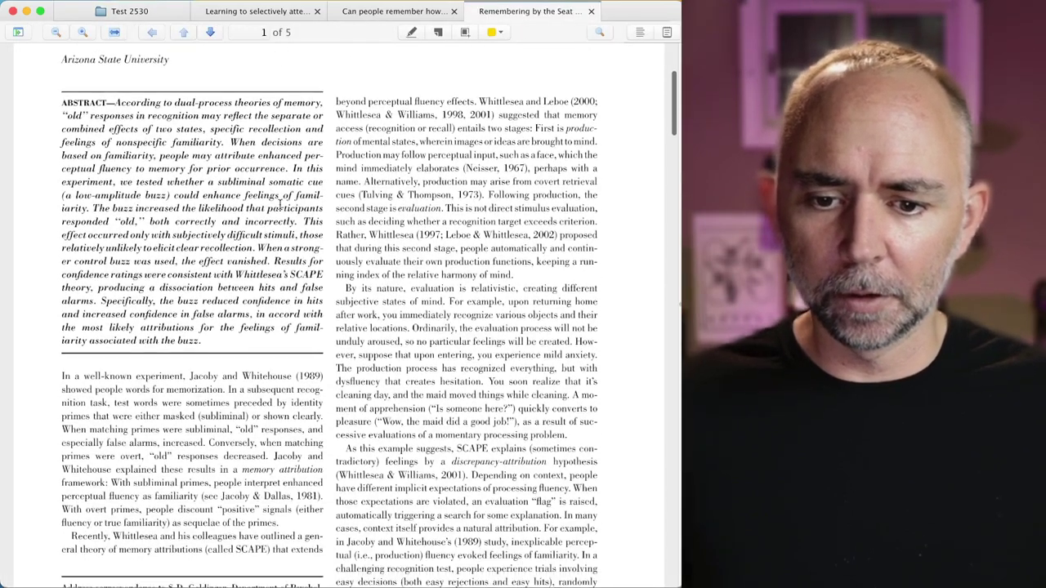
mouse_move(346, 237)
left_mouse_down()
mouse_move(374, 241)
mouse_move(409, 276)
left_mouse_up()
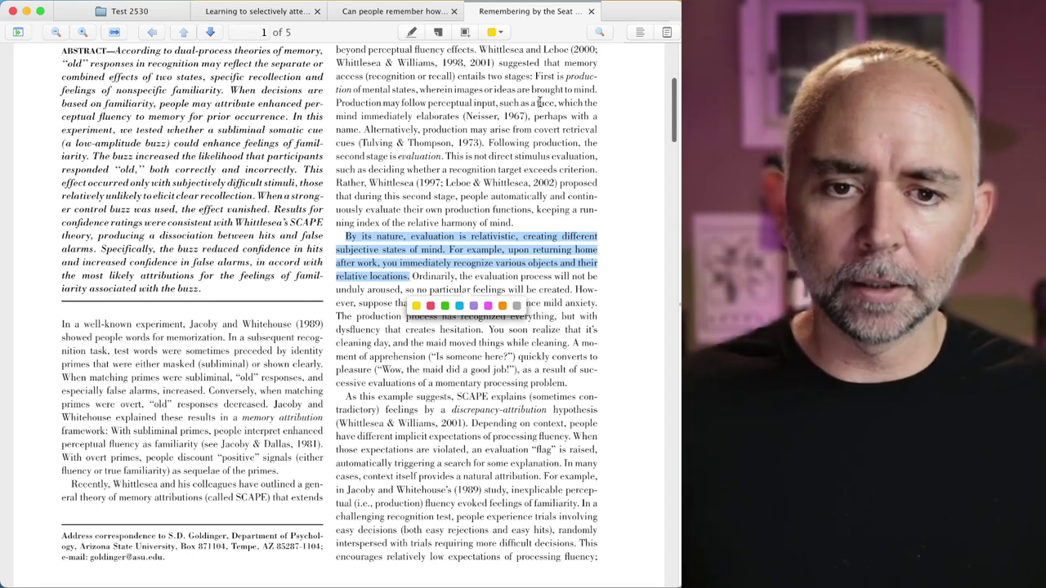
Paste the highlighted passage as a quote into the Goldinger & Hansen note
left_click(667, 32)
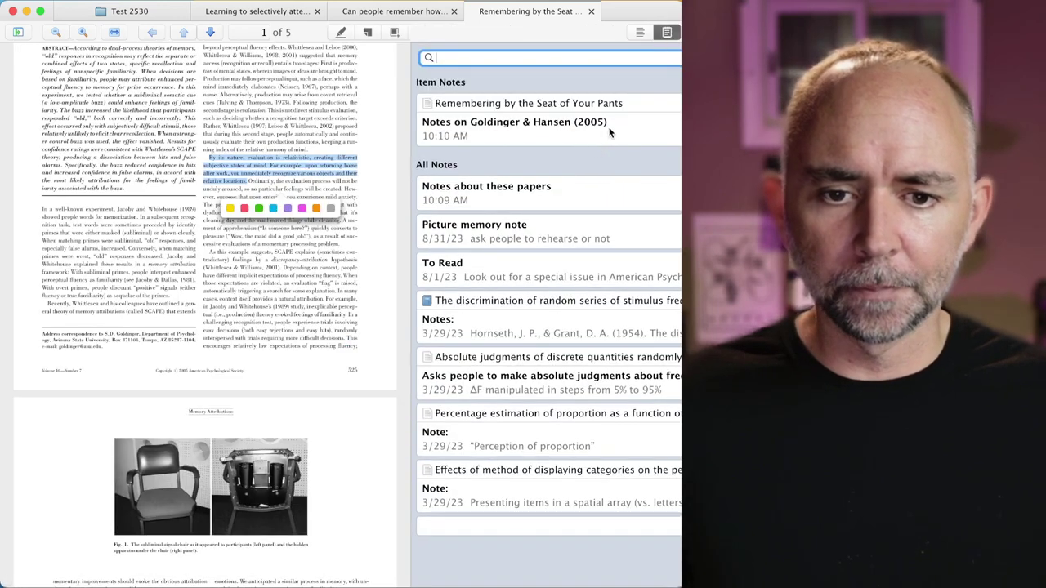
left_click(632, 119)
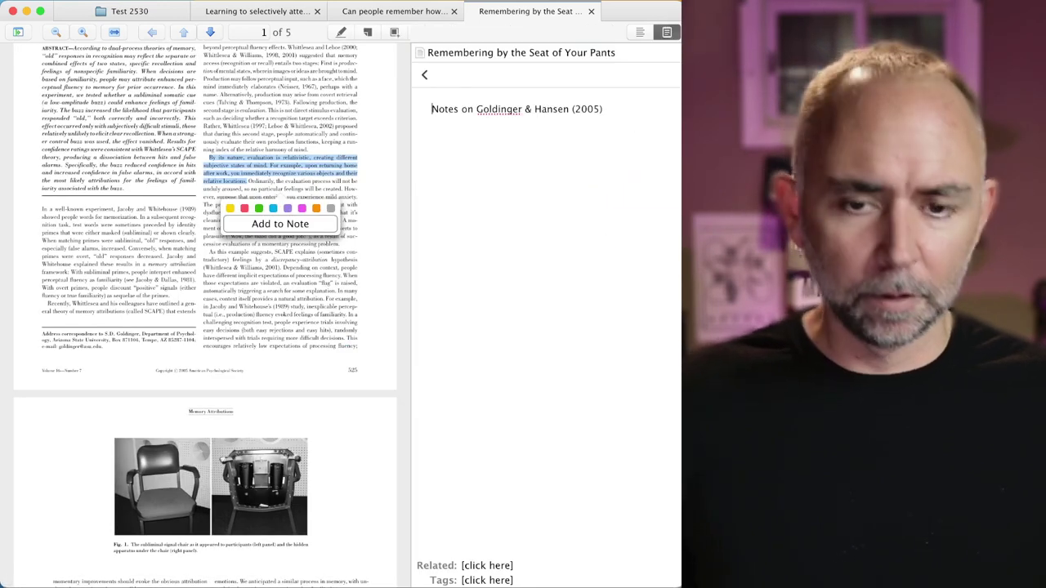
left_click(628, 110)
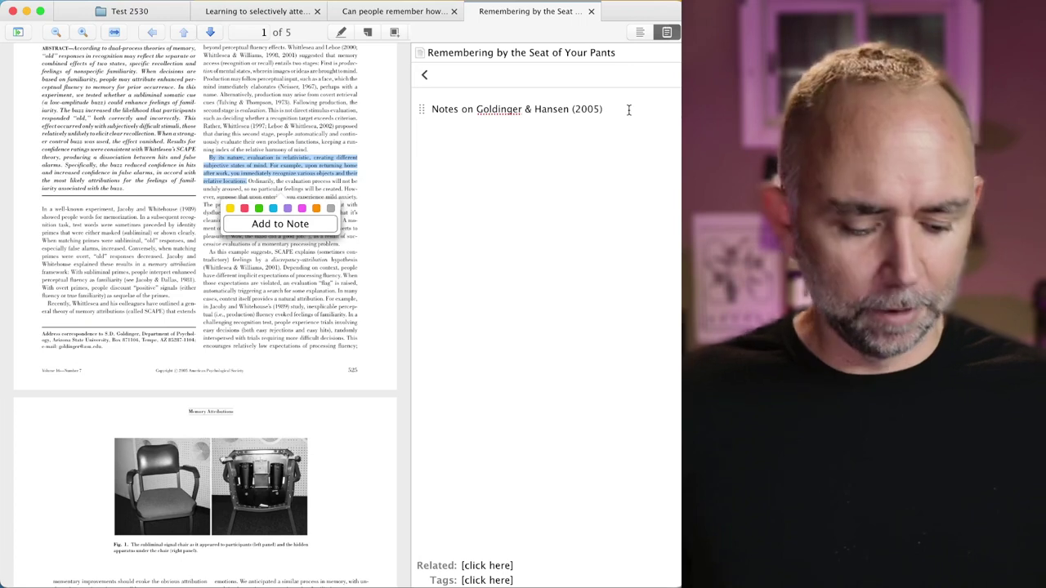
key("super+v")
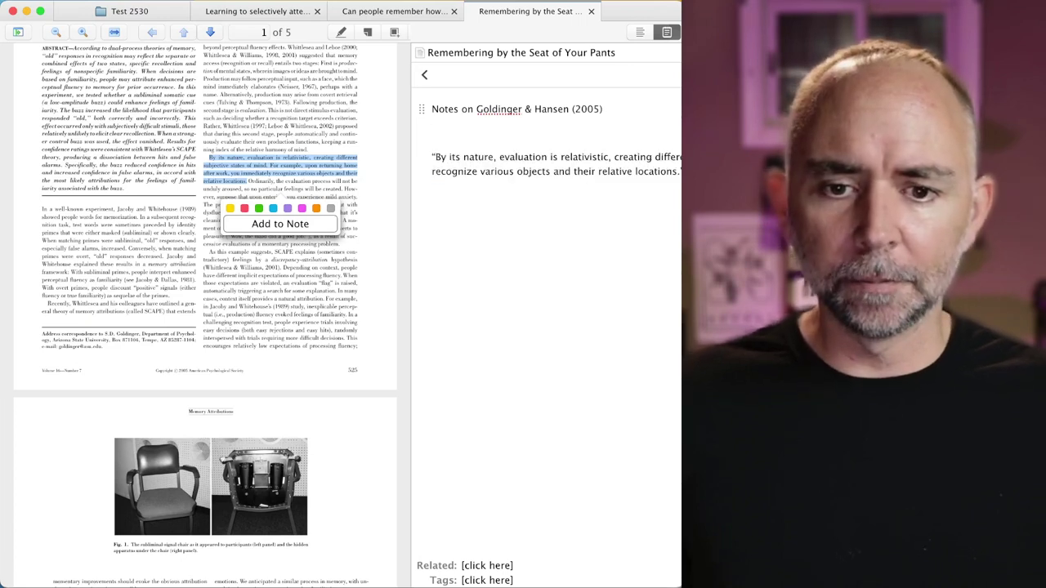
left_click(493, 237)
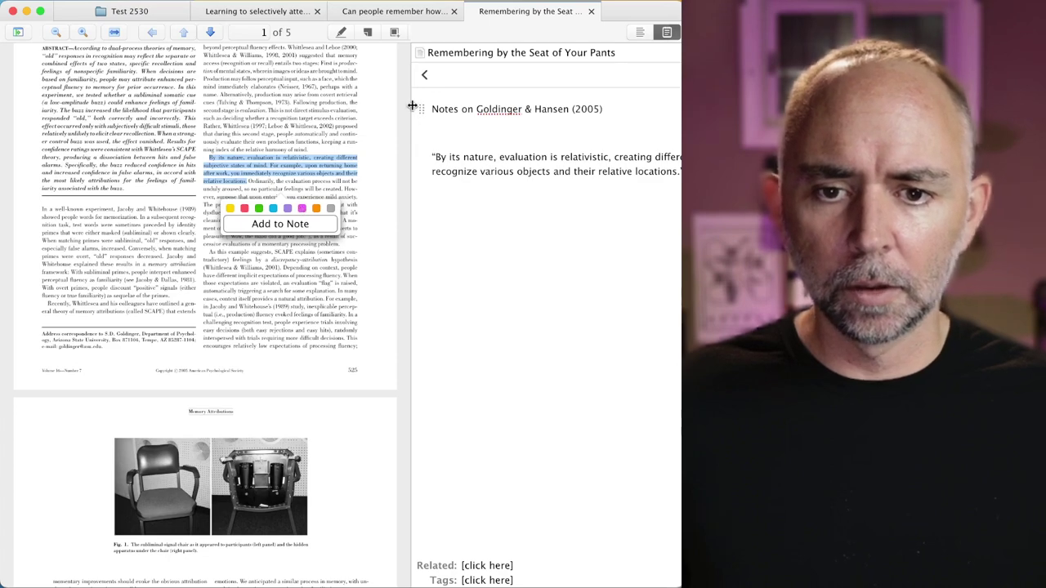
Check the note's citation (Goldinger and Hansen, 2005, p. 1), then collapse the article
left_click(129, 16)
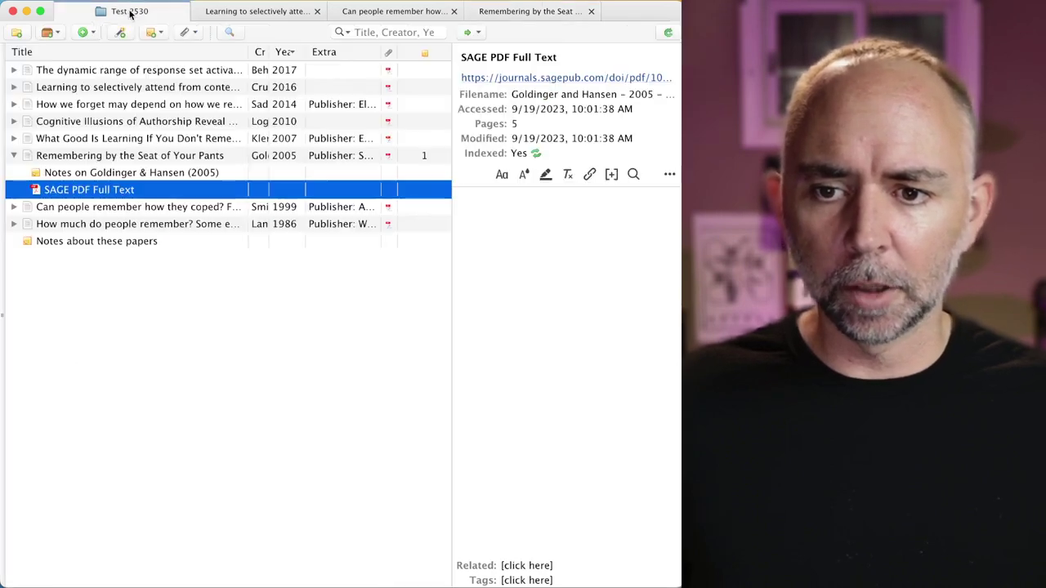
left_click(114, 175)
double_click(117, 176)
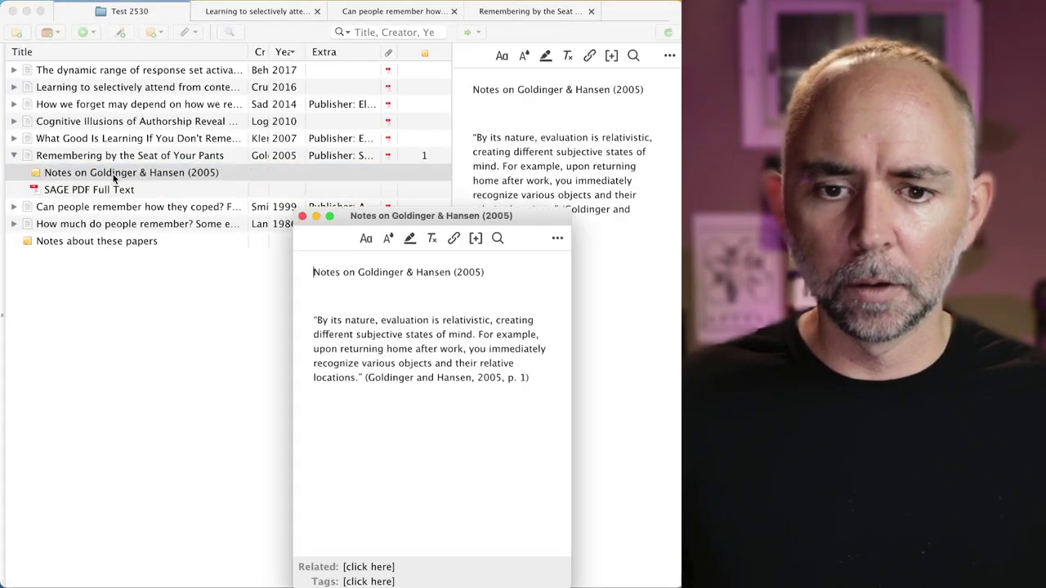
left_click(527, 377)
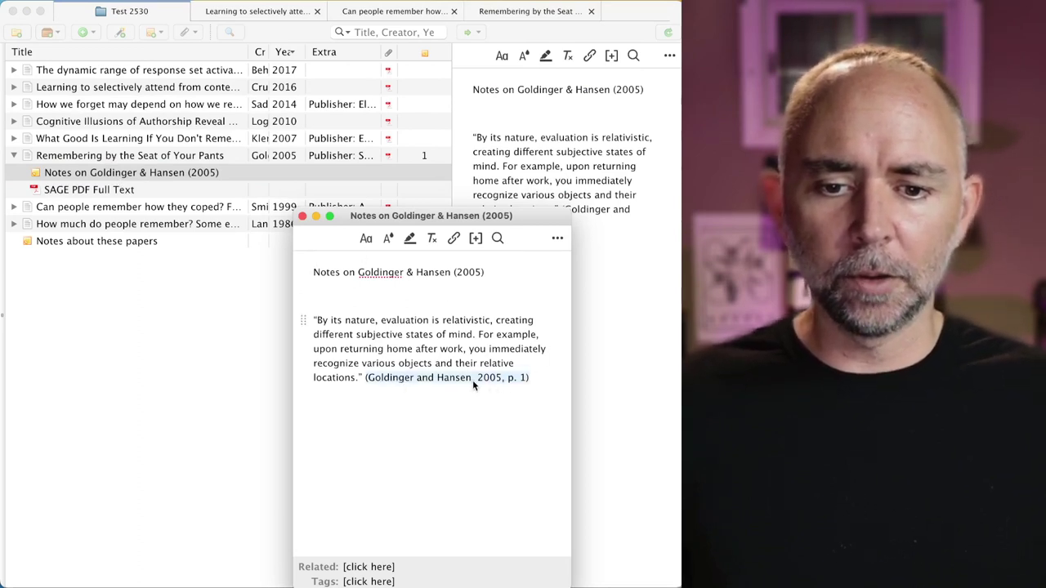
left_click(303, 219)
left_click(592, 337)
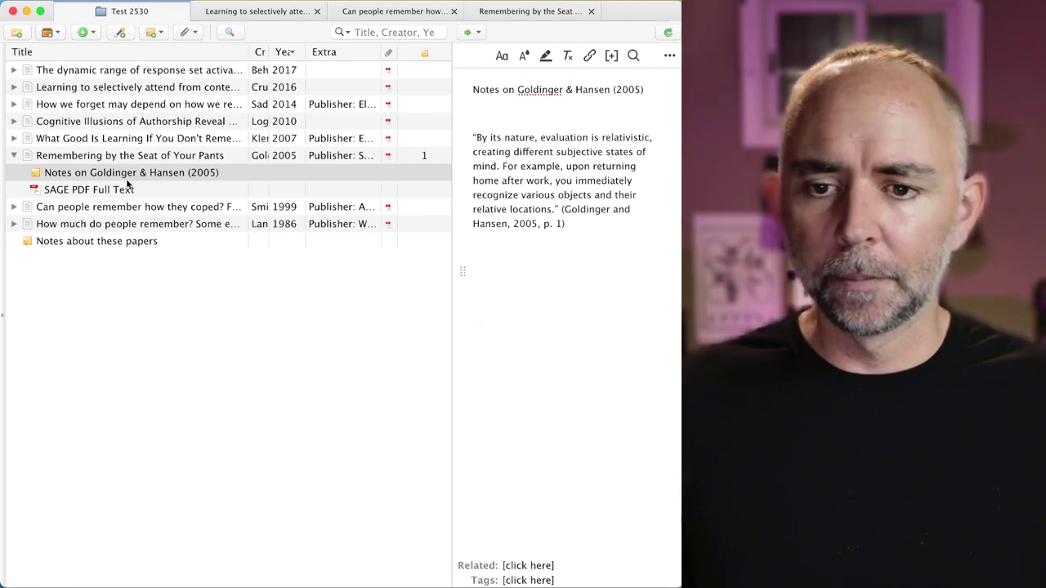
left_click(13, 156)
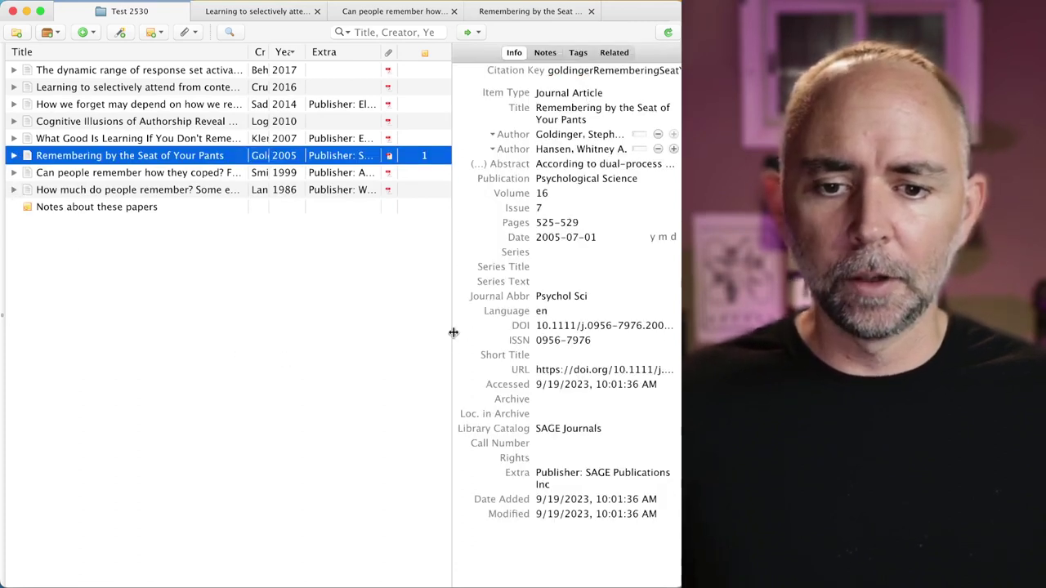
Collapse the item pane so the list shows full titles, creators and the Extra column
left_click_drag(452, 332, 512, 329)
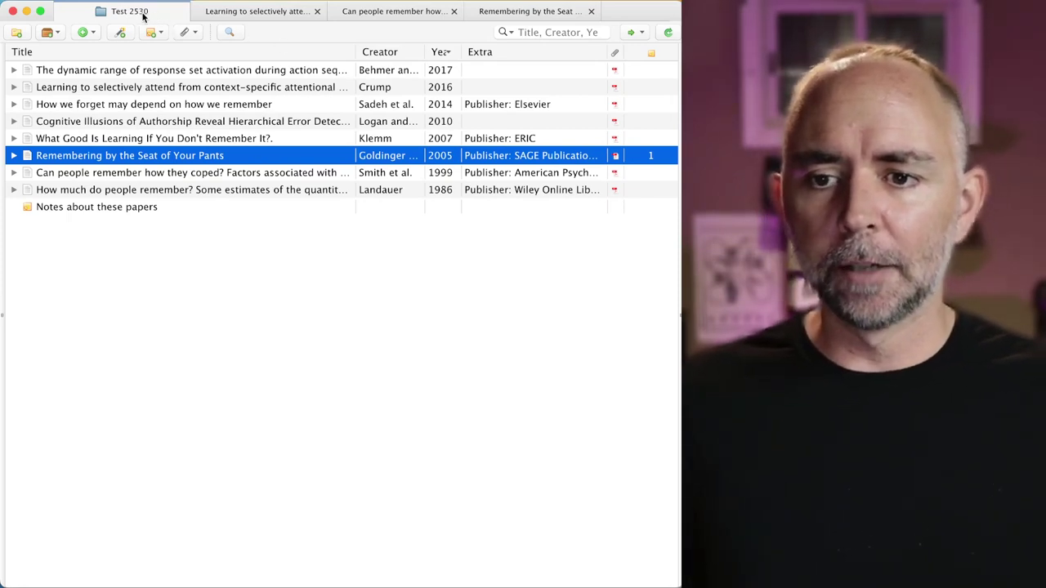
Reopen the collections pane and widen it to show folders like Academia and Cognitive Control
left_click(4, 317)
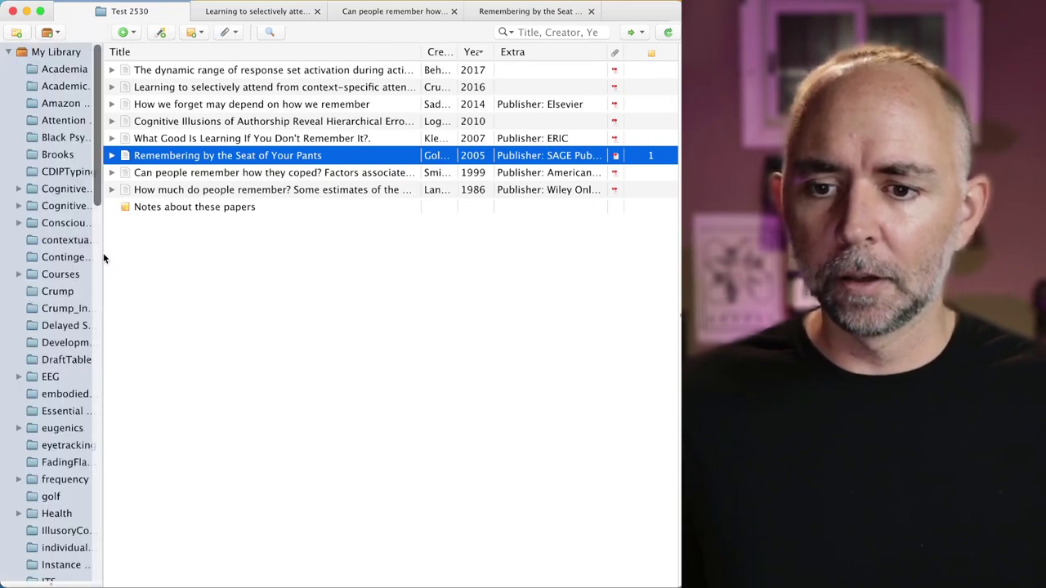
left_click_drag(103, 252, 152, 260)
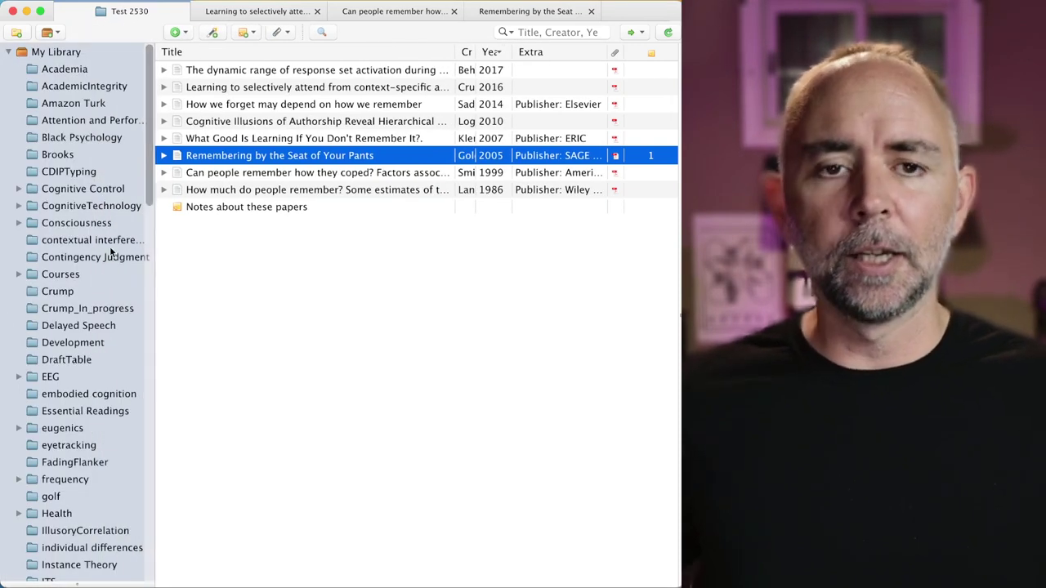